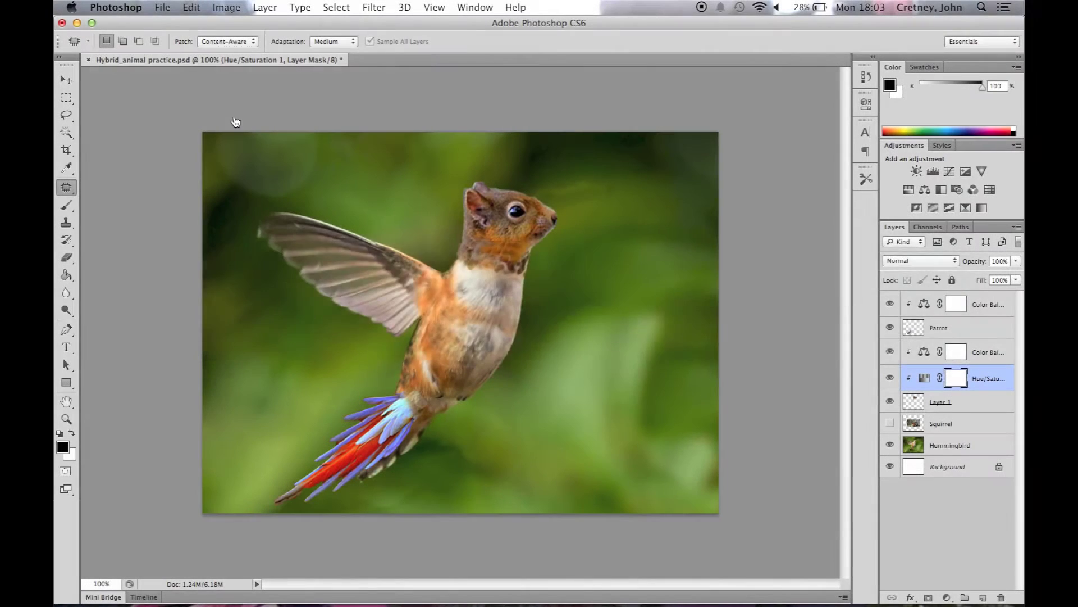
Open Hummingbird.jpg, Parrot.jpg and Squirrel.jpg from Finder in Photoshop CS6
{"action": "key", "text": "super+Tab"}
{"action": "key", "text": "super+Tab"}
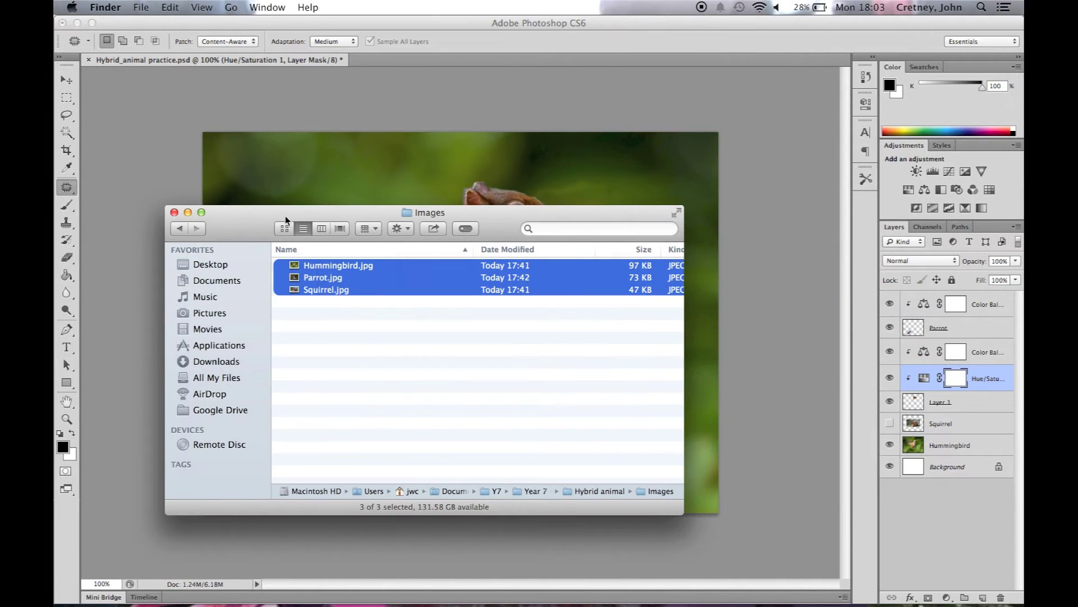
{"action": "left_click_drag", "start_coordinate": [322, 279], "coordinate": [303, 599]}
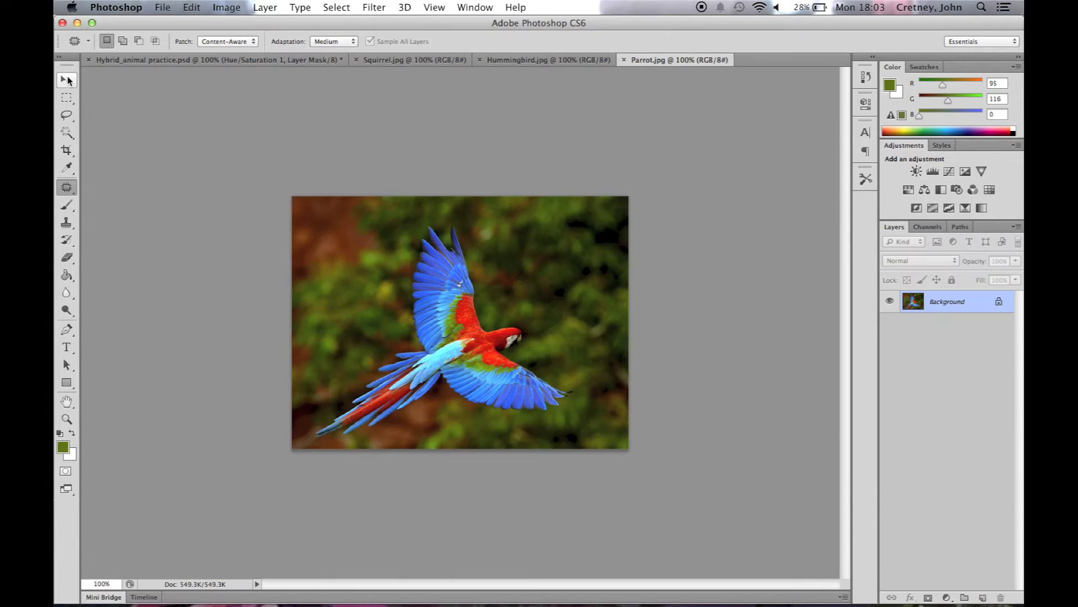
Convert the hummingbird photo's Background into an editable layer named 'Hummingbird'
{"action": "left_click", "coordinate": [67, 80]}
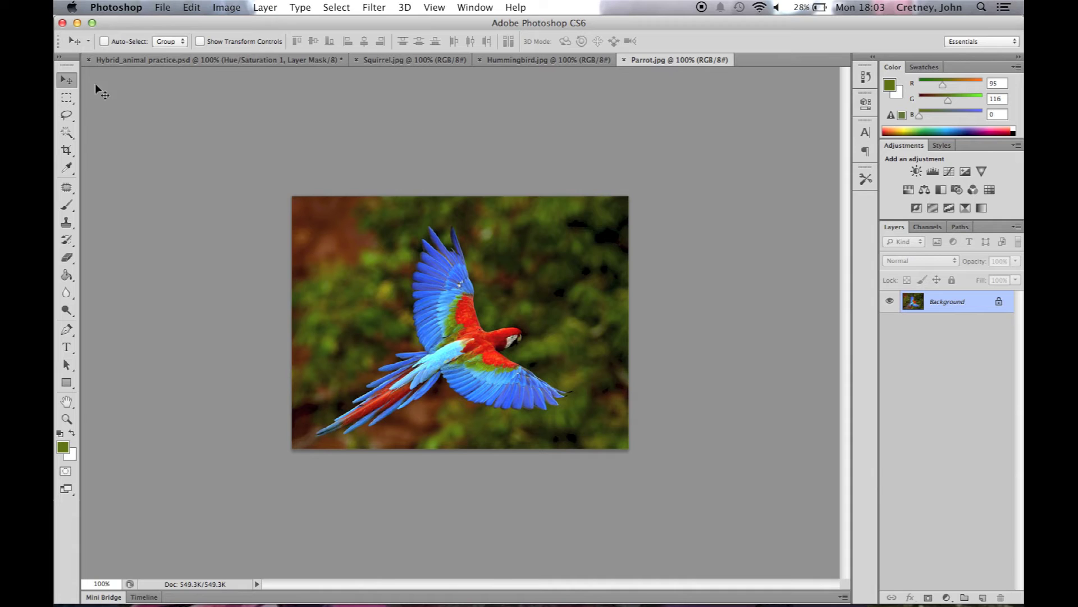
{"action": "left_click", "coordinate": [511, 59]}
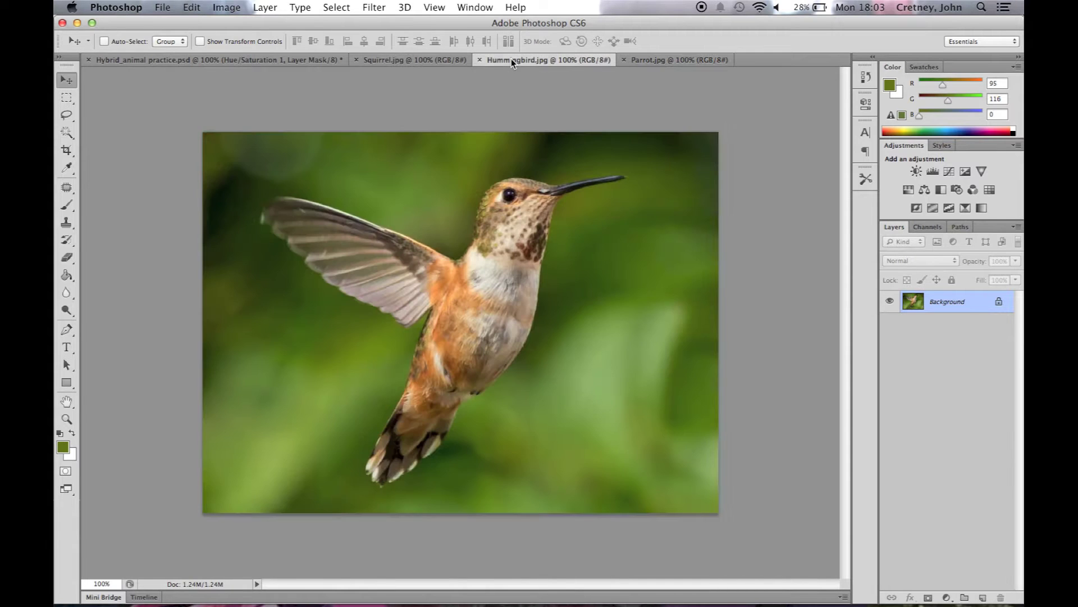
{"action": "double_click", "coordinate": [1000, 304]}
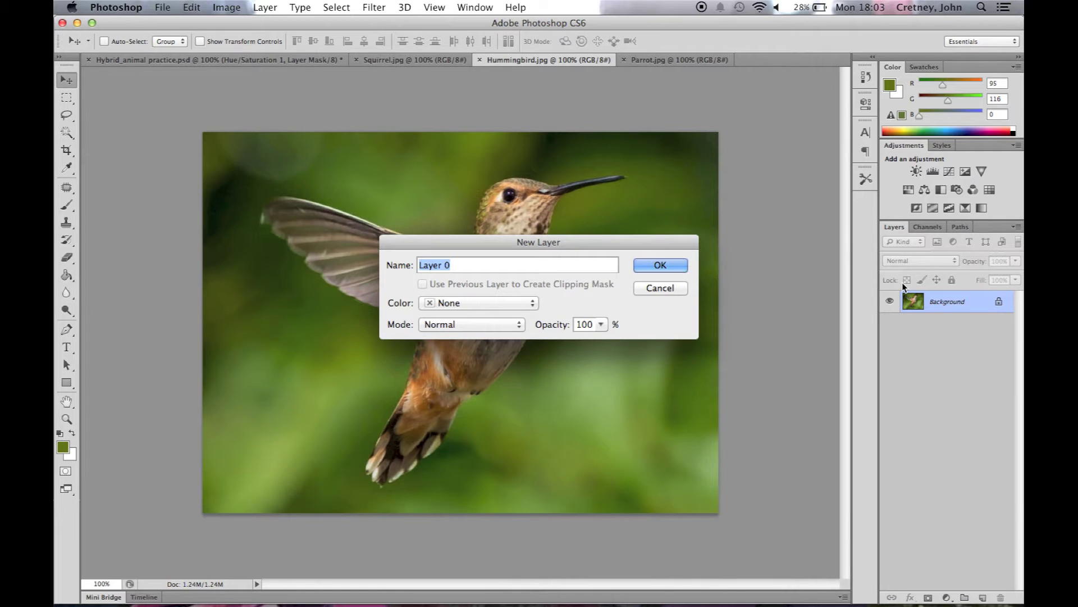
{"action": "type", "text": "Hummingbird"}
{"action": "key", "text": "Return"}
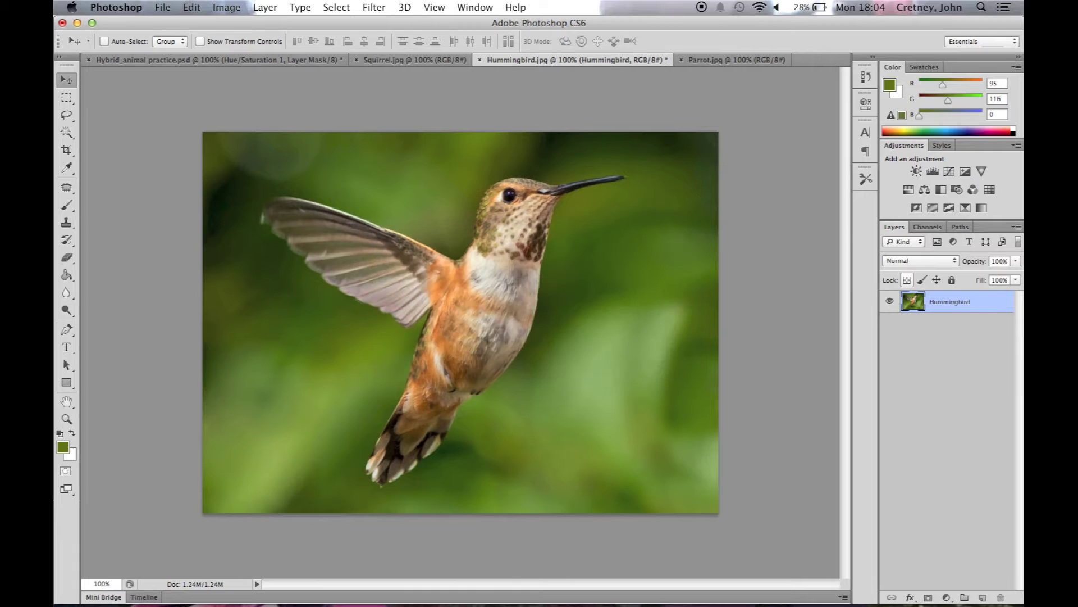
Lasso the parrot's tail feathers and copy them
{"action": "left_click", "coordinate": [712, 60]}
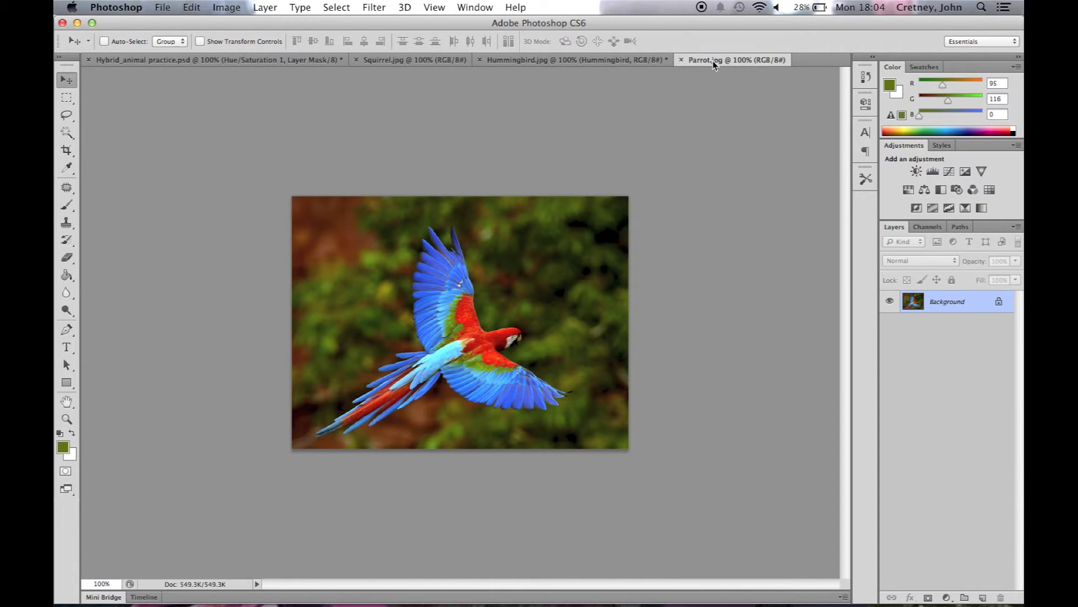
{"action": "left_click", "coordinate": [72, 119]}
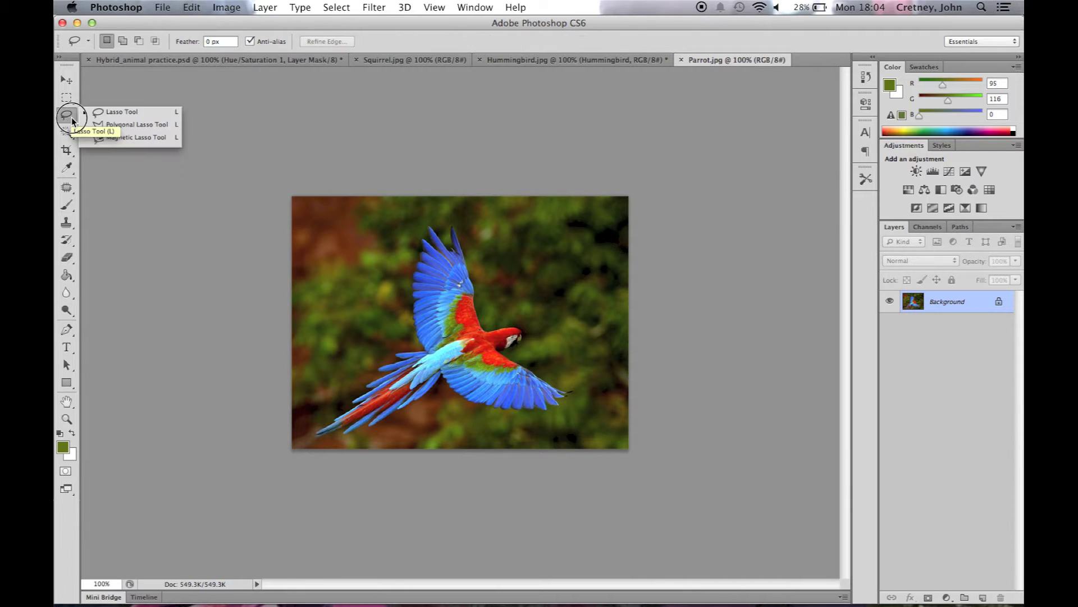
{"action": "left_click", "coordinate": [99, 111]}
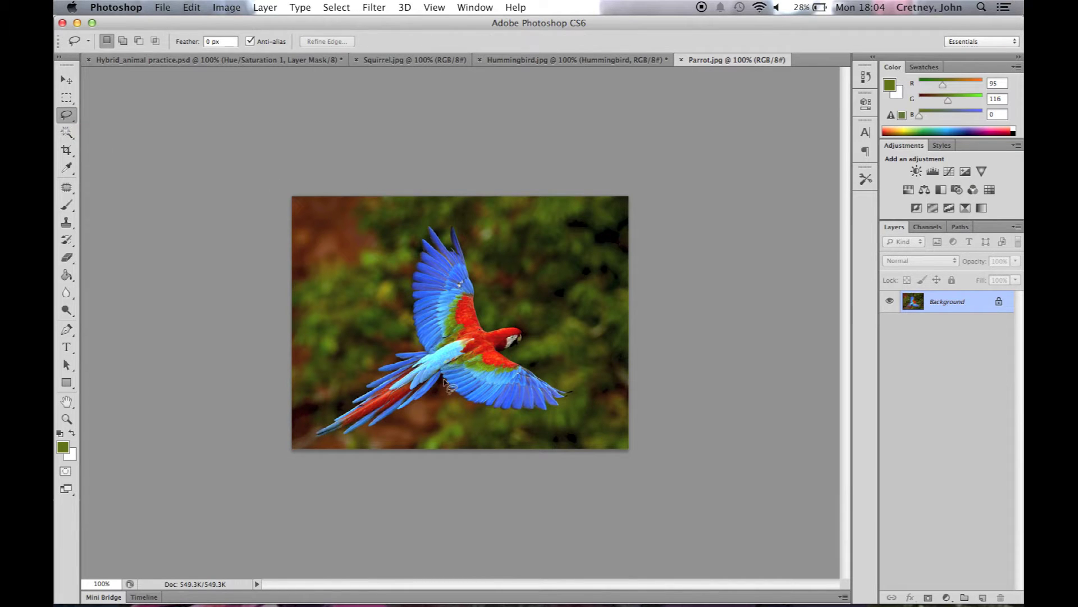
{"action": "mouse_move", "coordinate": [443, 393]}
{"action": "left_mouse_down"}
{"action": "mouse_move", "coordinate": [442, 363]}
{"action": "mouse_move", "coordinate": [364, 349]}
{"action": "mouse_move", "coordinate": [313, 404]}
{"action": "mouse_move", "coordinate": [308, 433]}
{"action": "mouse_move", "coordinate": [315, 448]}
{"action": "mouse_move", "coordinate": [356, 445]}
{"action": "mouse_move", "coordinate": [445, 396]}
{"action": "left_mouse_up"}
{"action": "left_click", "coordinate": [191, 8]}
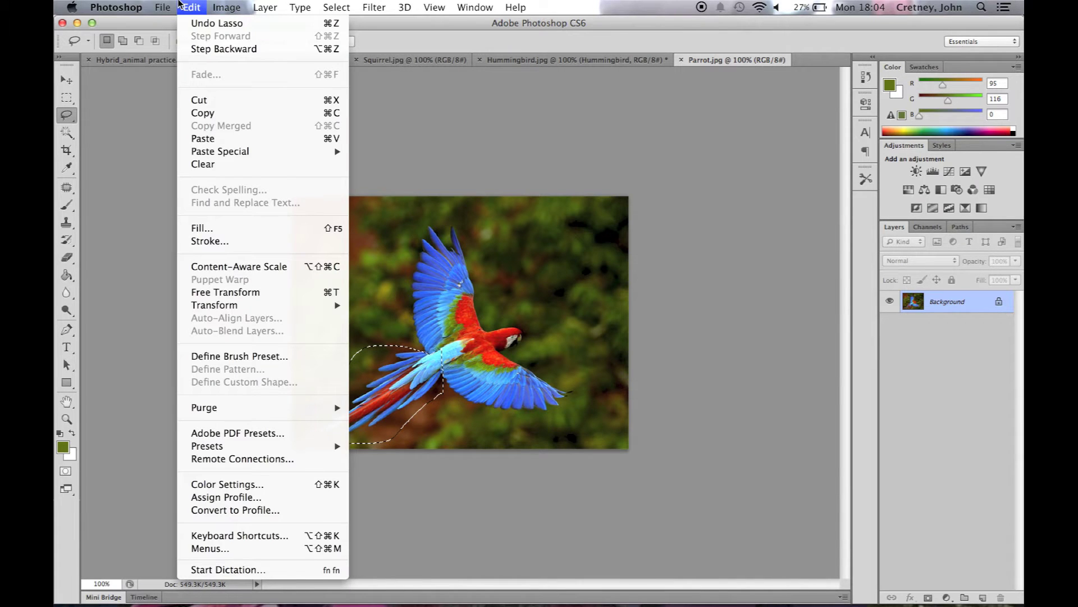
{"action": "left_click", "coordinate": [203, 112]}
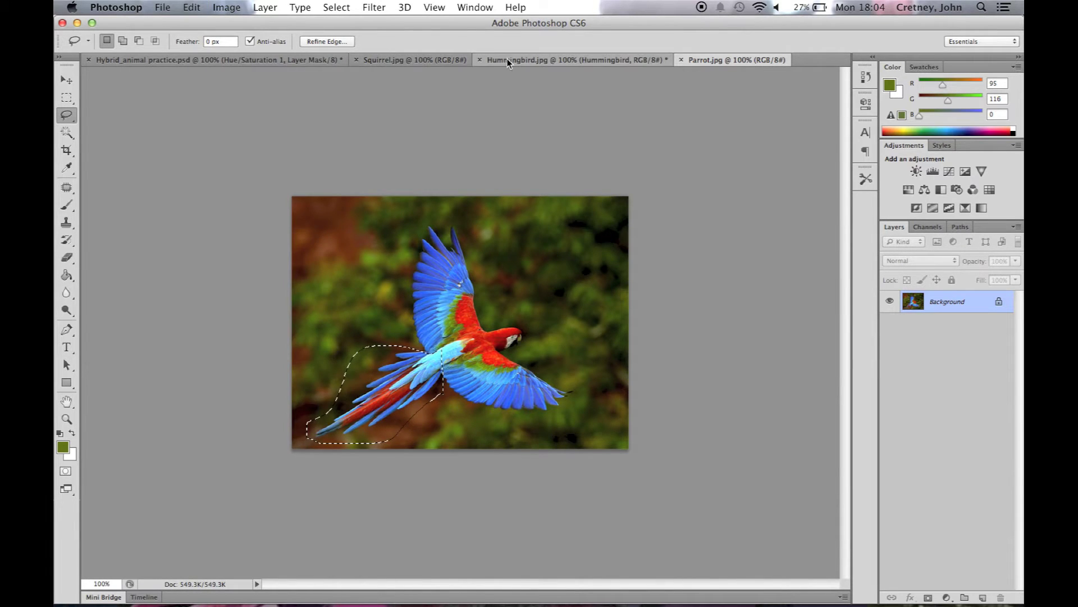
Paste the parrot tail into the hummingbird document as a layer named 'Parrot'
{"action": "left_click", "coordinate": [508, 59]}
{"action": "left_click", "coordinate": [191, 7]}
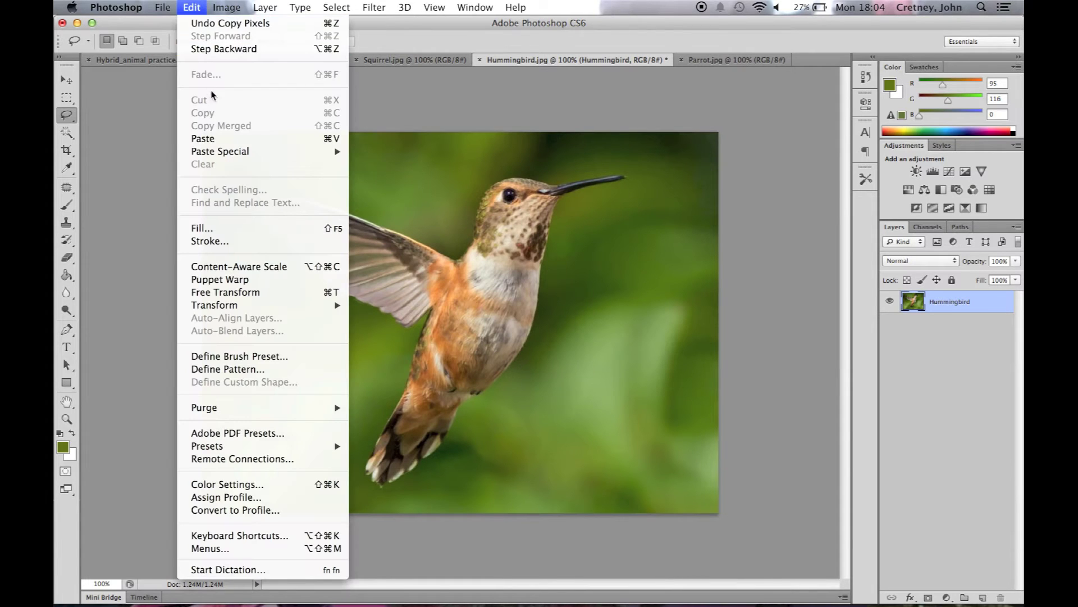
{"action": "left_click", "coordinate": [214, 139]}
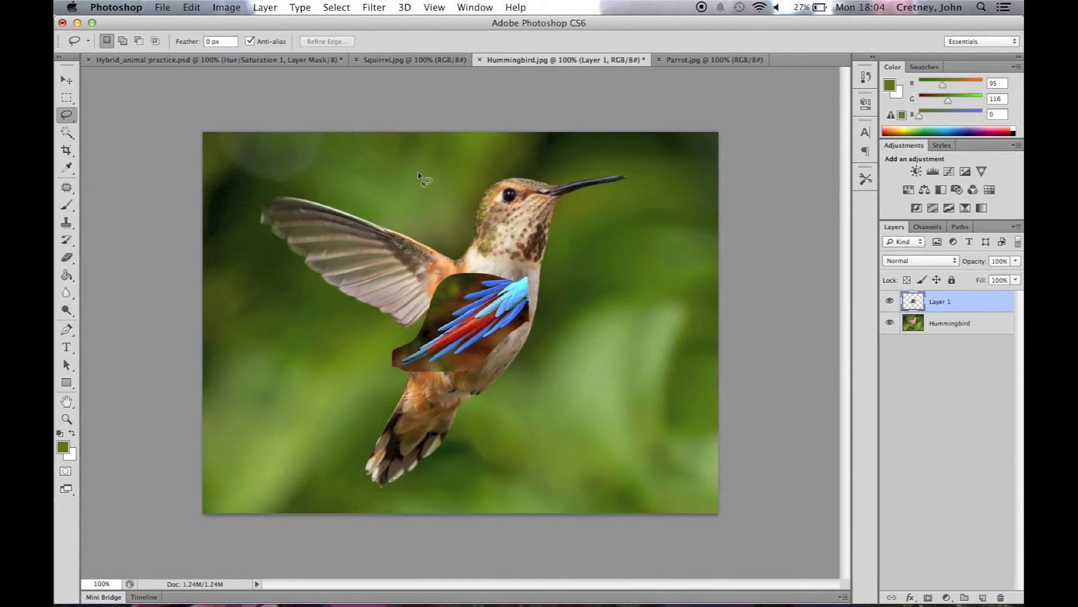
{"action": "double_click", "coordinate": [937, 302]}
{"action": "type", "text": "Parrot"}
{"action": "key", "text": "Return"}
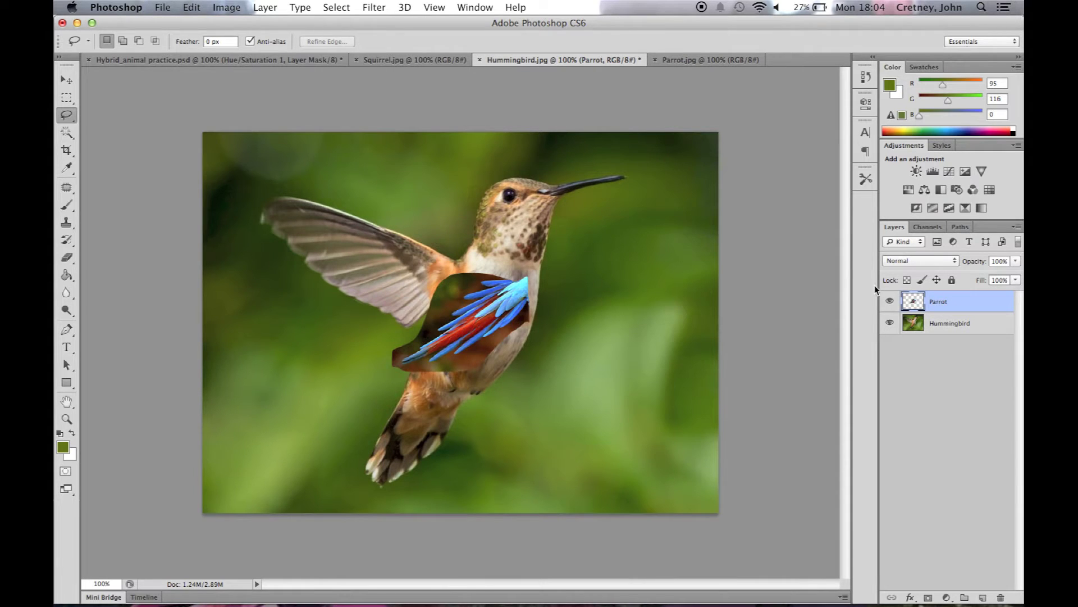
Lasso the squirrel's head and copy it
{"action": "left_click", "coordinate": [414, 59]}
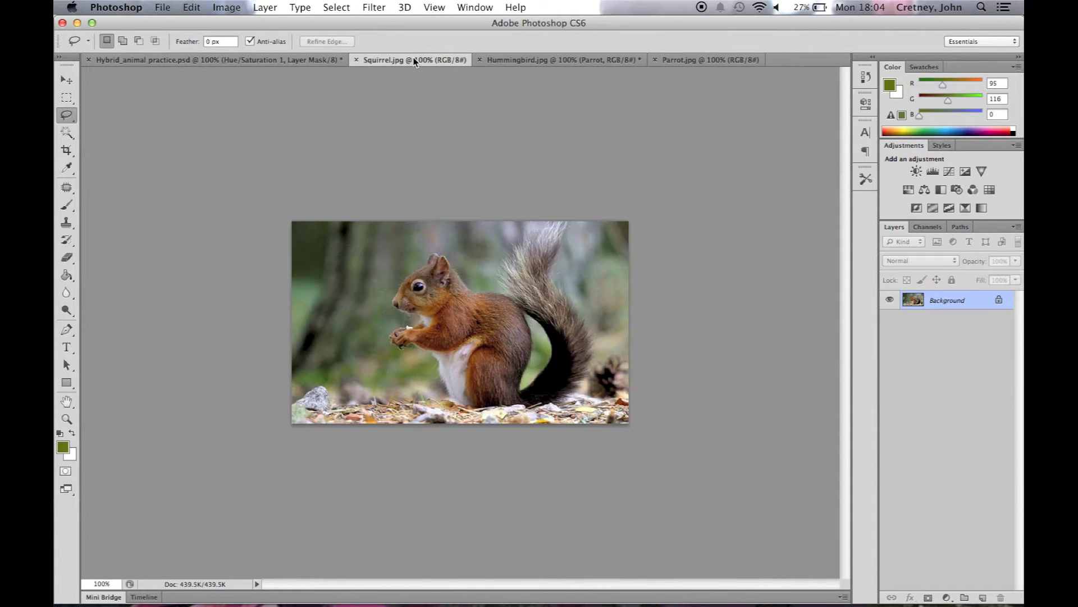
{"action": "mouse_move", "coordinate": [395, 279]}
{"action": "left_mouse_down"}
{"action": "mouse_move", "coordinate": [481, 304]}
{"action": "mouse_move", "coordinate": [416, 321]}
{"action": "left_mouse_up"}
{"action": "left_click_drag", "start_coordinate": [415, 321], "coordinate": [398, 276]}
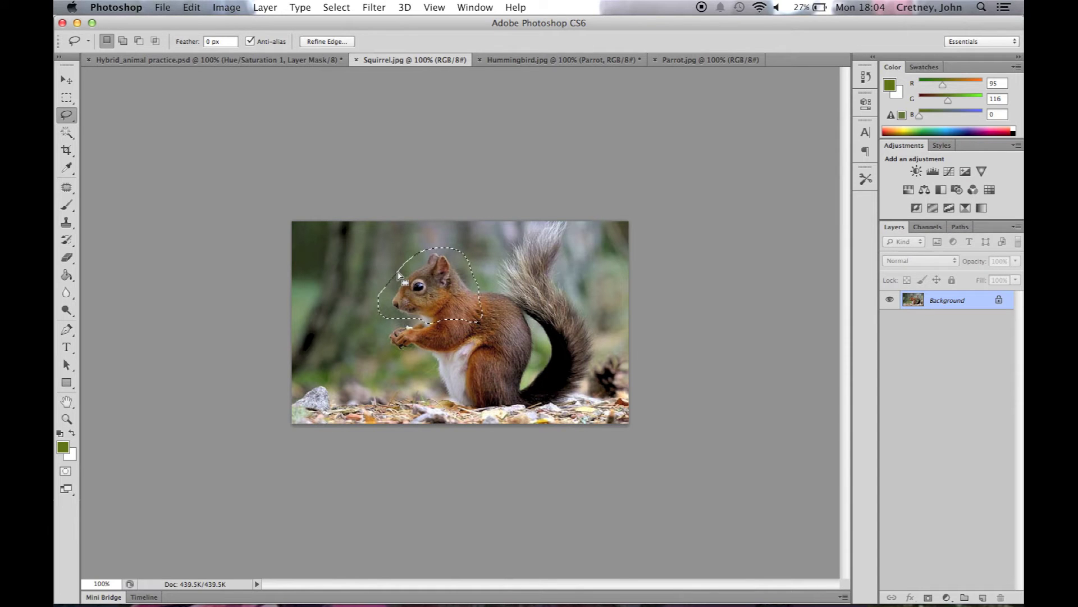
{"action": "left_click", "coordinate": [192, 7]}
{"action": "left_click", "coordinate": [206, 115]}
Paste the squirrel head as layer 'Squirrel', then close the Parrot and Squirrel photos
{"action": "left_click", "coordinate": [508, 59]}
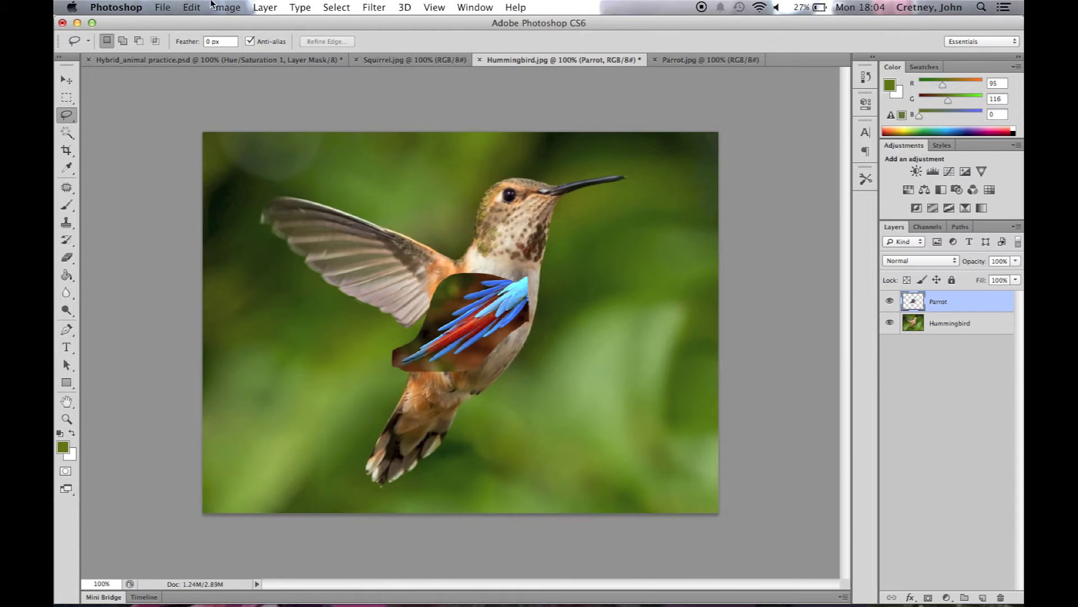
{"action": "left_click", "coordinate": [197, 6]}
{"action": "left_click", "coordinate": [211, 137]}
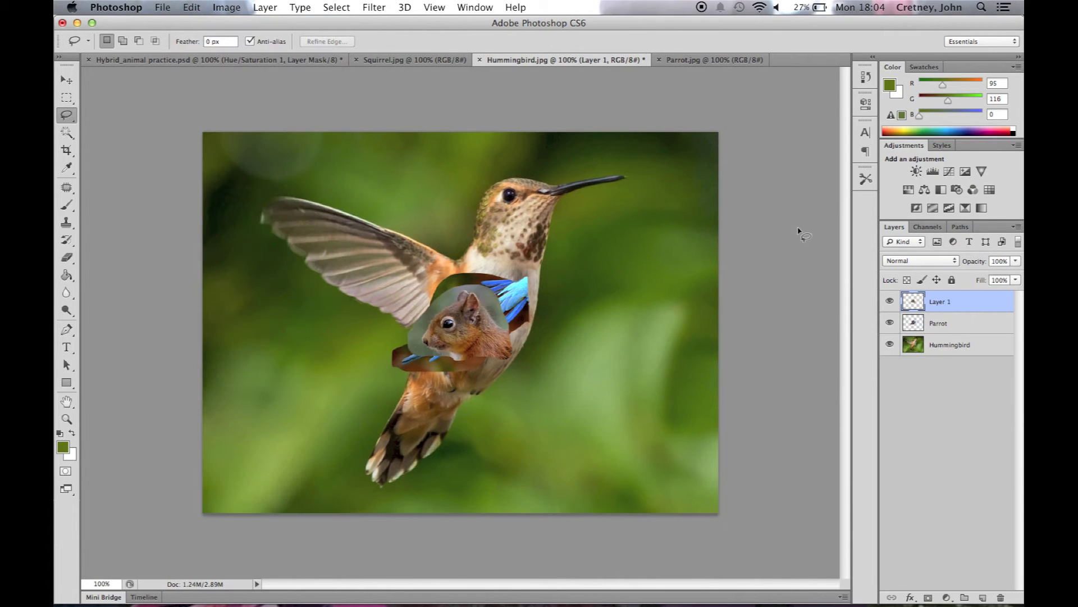
{"action": "double_click", "coordinate": [934, 304]}
{"action": "type", "text": "l"}
{"action": "key", "text": "Return"}
{"action": "left_click", "coordinate": [659, 61]}
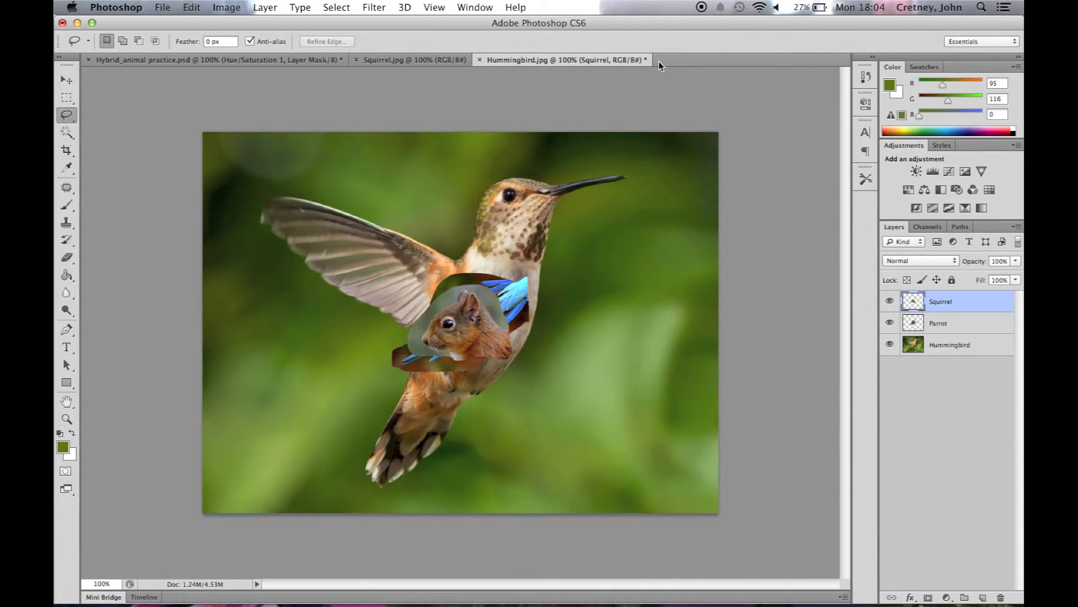
{"action": "left_click", "coordinate": [356, 60]}
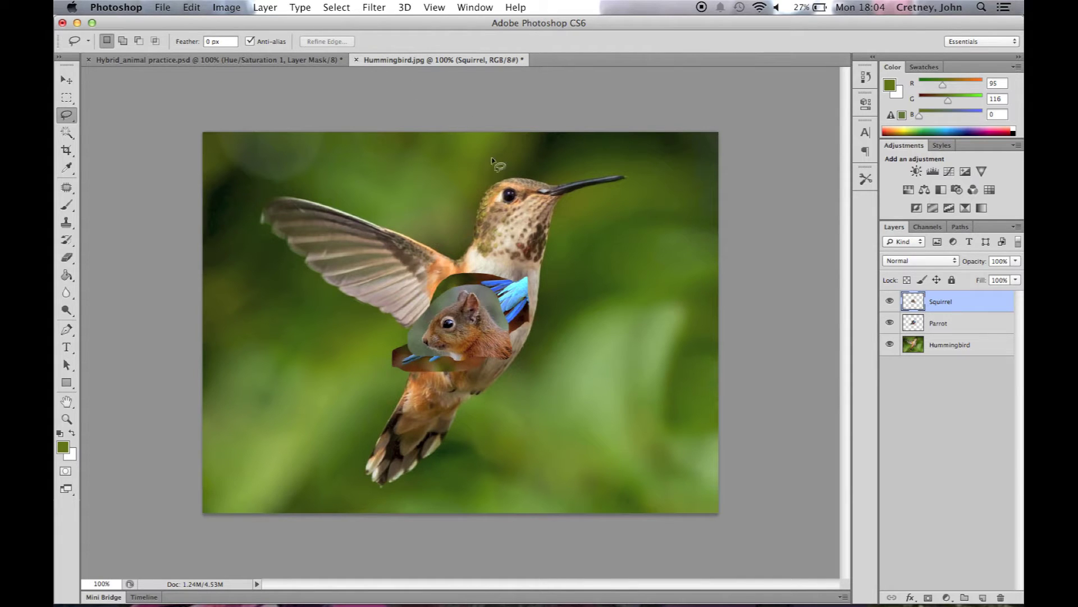
Hide the Parrot and Hummingbird layers and zoom in on the squirrel head
{"action": "left_click", "coordinate": [890, 323]}
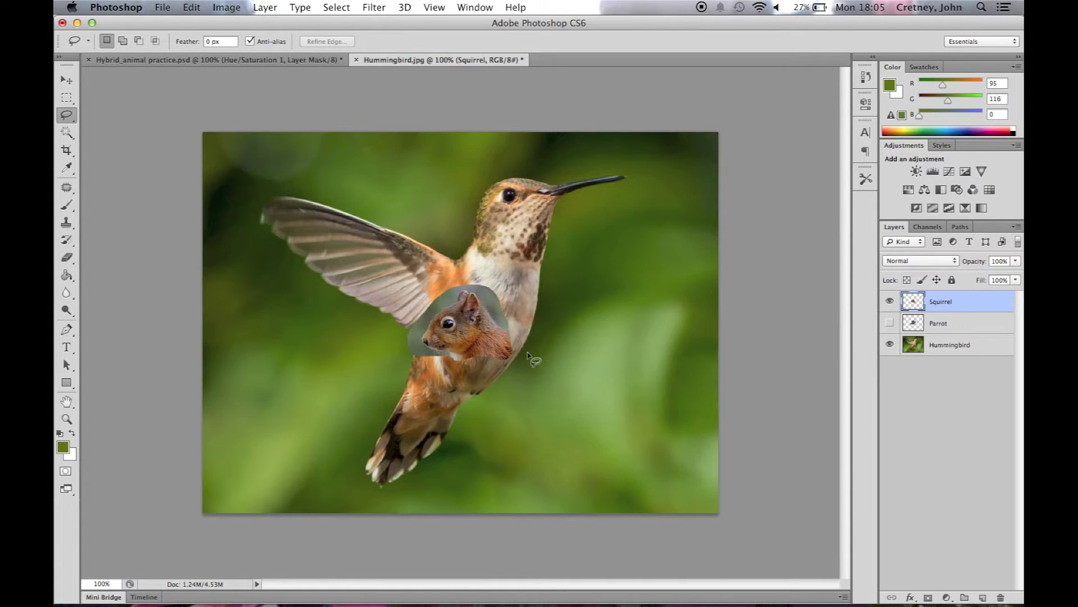
{"action": "left_click", "coordinate": [69, 421]}
{"action": "left_click_drag", "start_coordinate": [453, 321], "coordinate": [493, 497]}
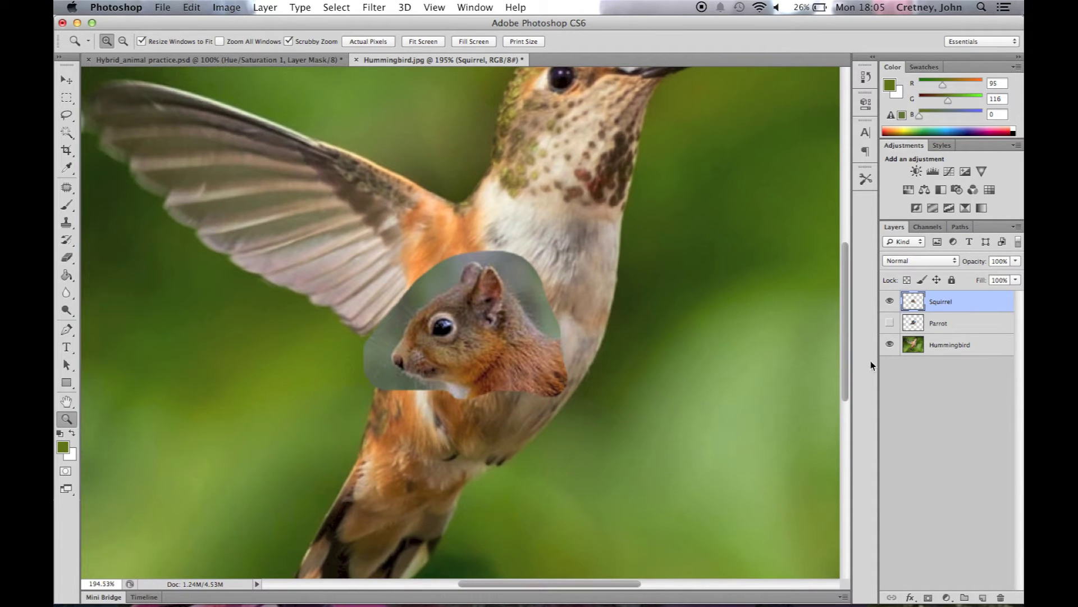
{"action": "left_click", "coordinate": [890, 345]}
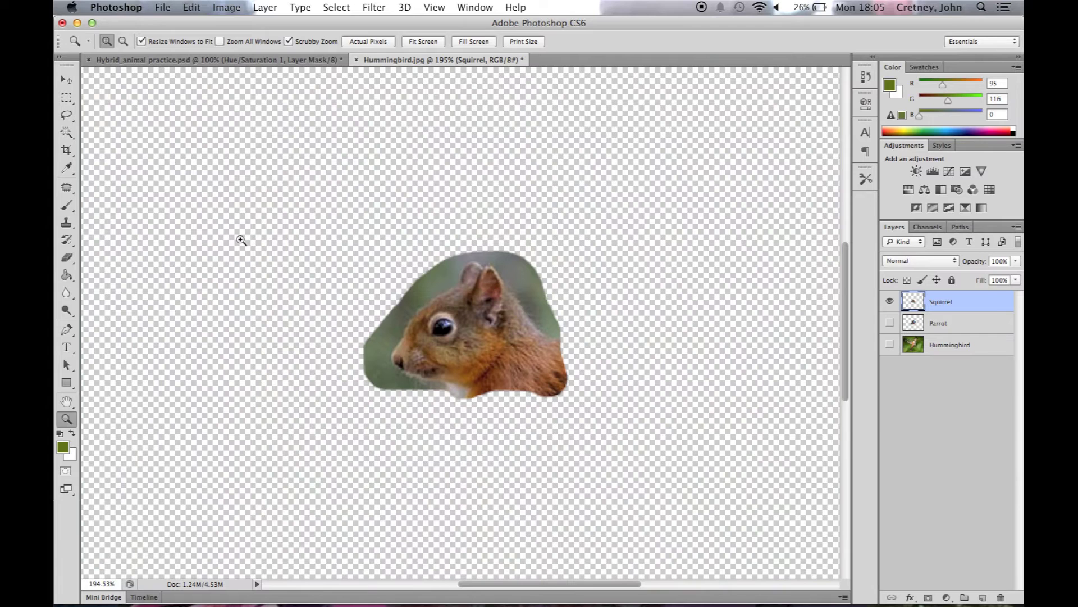
{"action": "left_click_drag", "start_coordinate": [68, 133], "coordinate": [106, 147]}
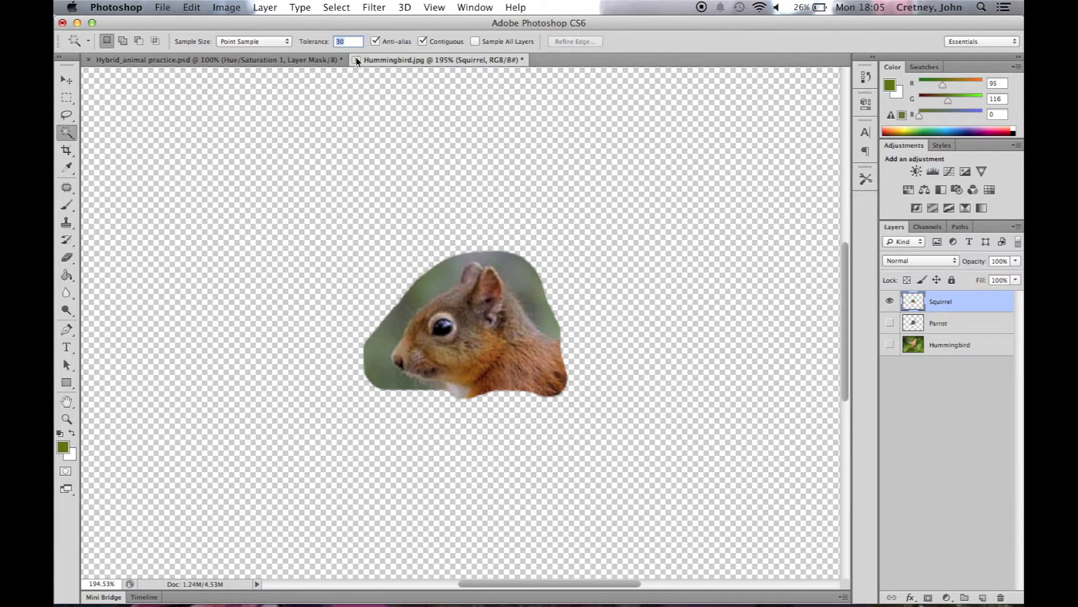
Enter 32 and select the green background left of the face and behind the ear
{"action": "type", "text": "32"}
{"action": "left_click", "coordinate": [433, 290]}
{"action": "left_click", "coordinate": [381, 352]}
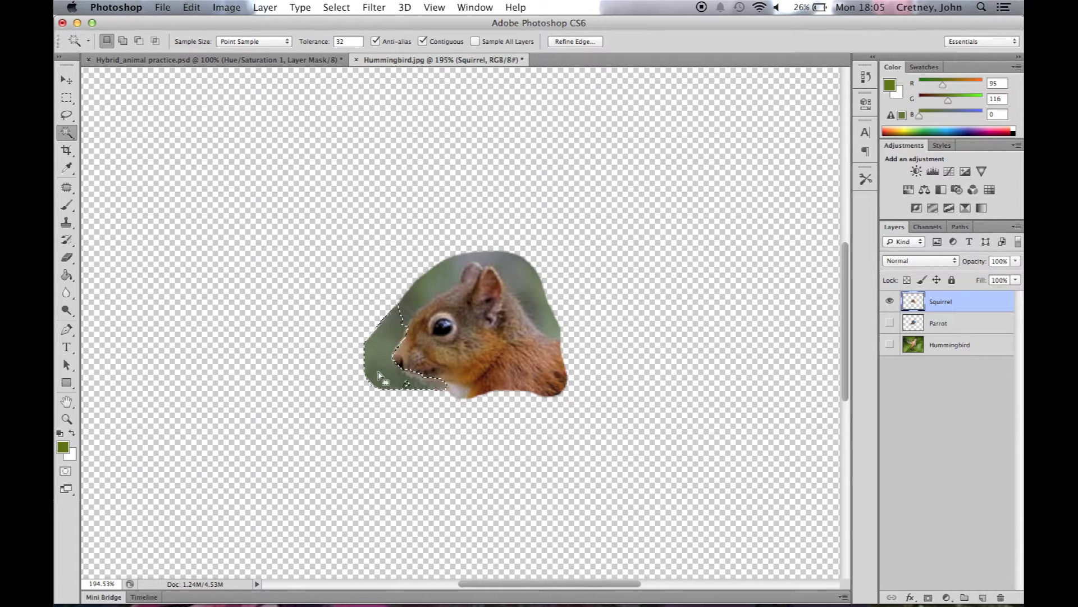
{"action": "left_click", "coordinate": [559, 324]}
Set the Eraser to 100% opacity with a hard 34px brush, then deselect
{"action": "left_click", "coordinate": [67, 258]}
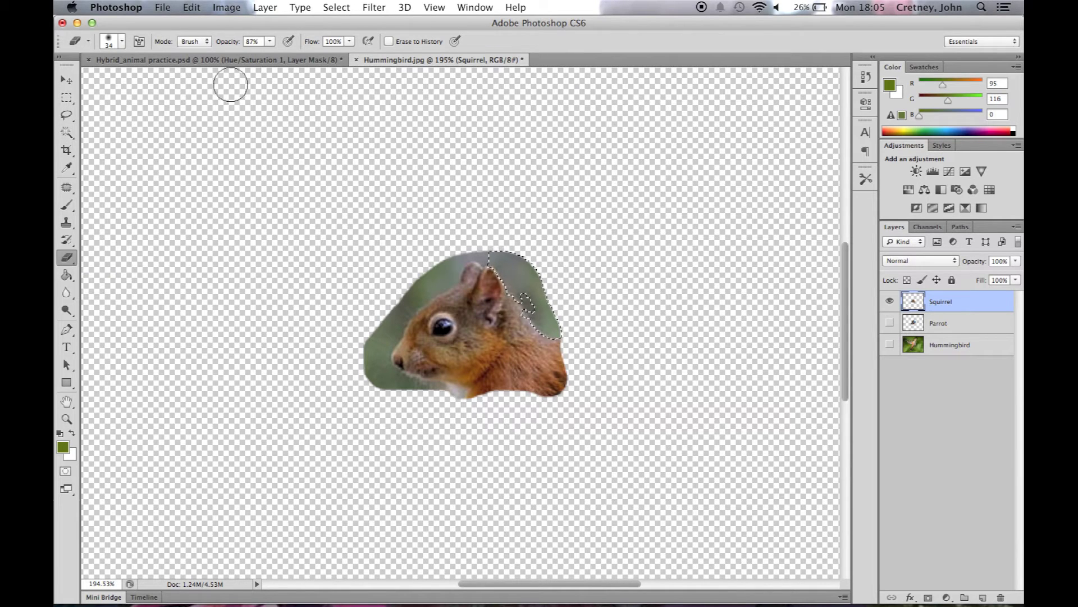
{"action": "left_click", "coordinate": [270, 42]}
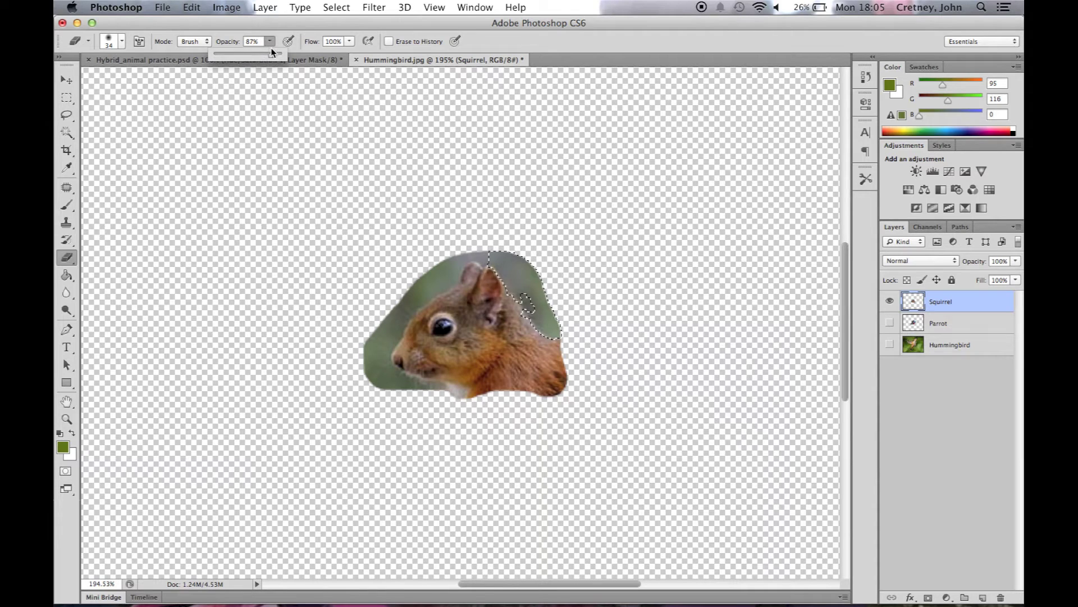
{"action": "left_click_drag", "start_coordinate": [273, 57], "coordinate": [300, 61]}
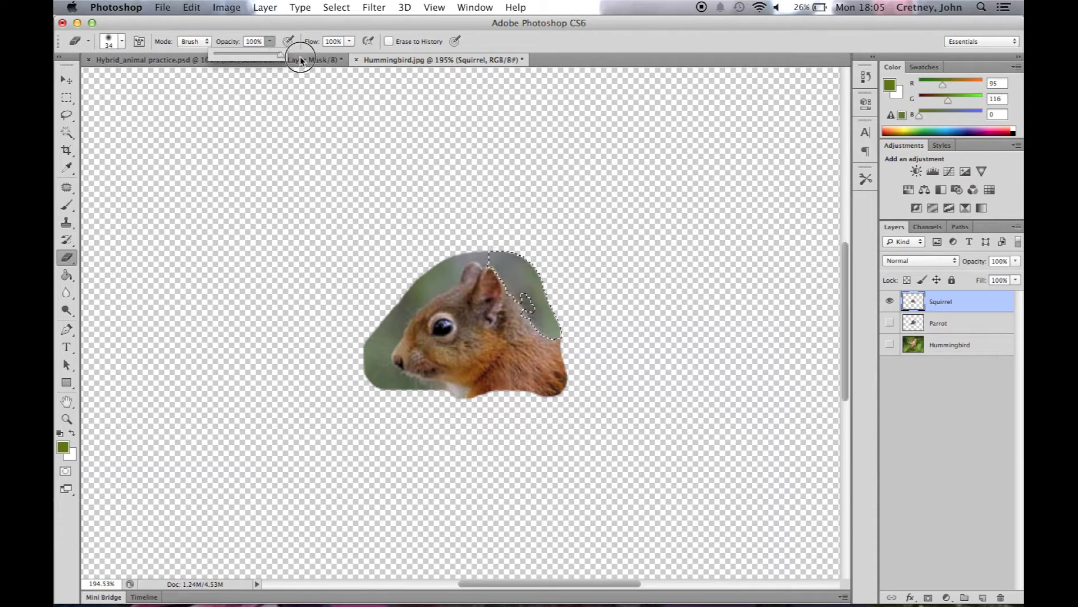
{"action": "left_click", "coordinate": [122, 42]}
{"action": "double_click", "coordinate": [108, 139]}
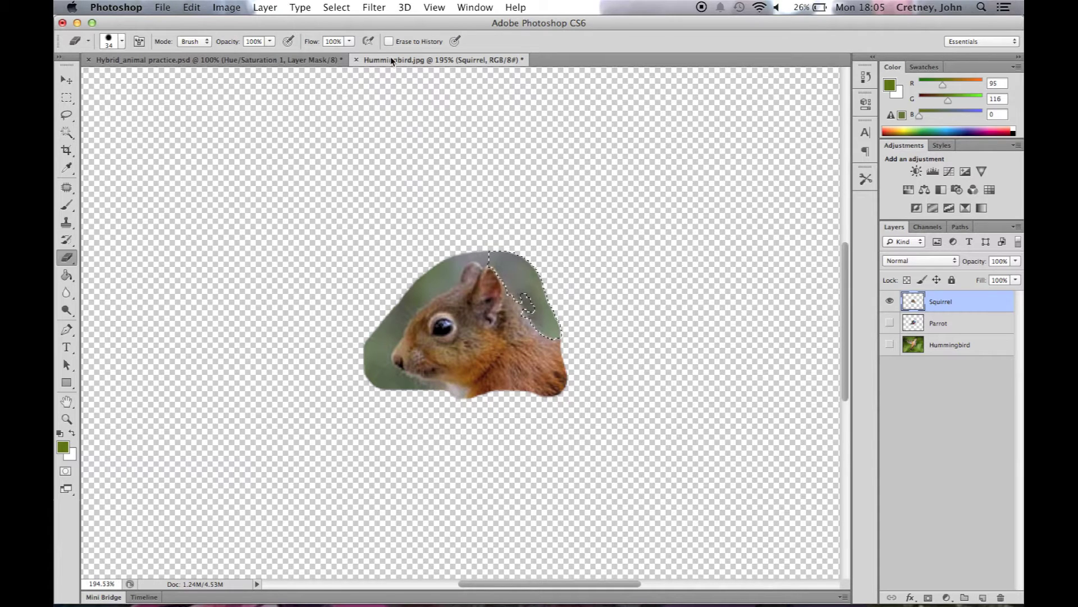
{"action": "left_click", "coordinate": [337, 6]}
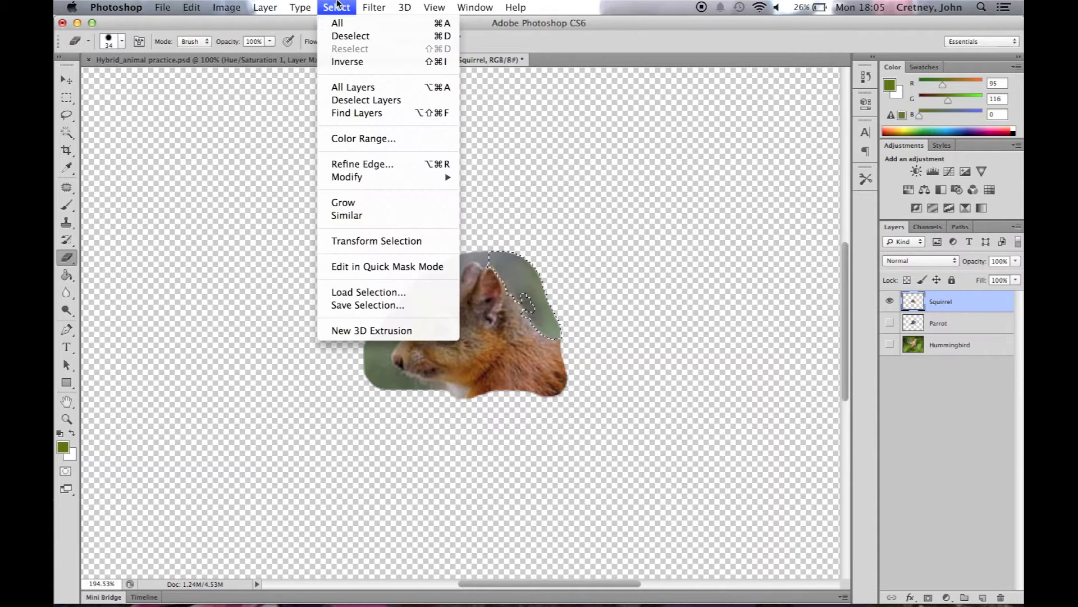
{"action": "left_click", "coordinate": [349, 38]}
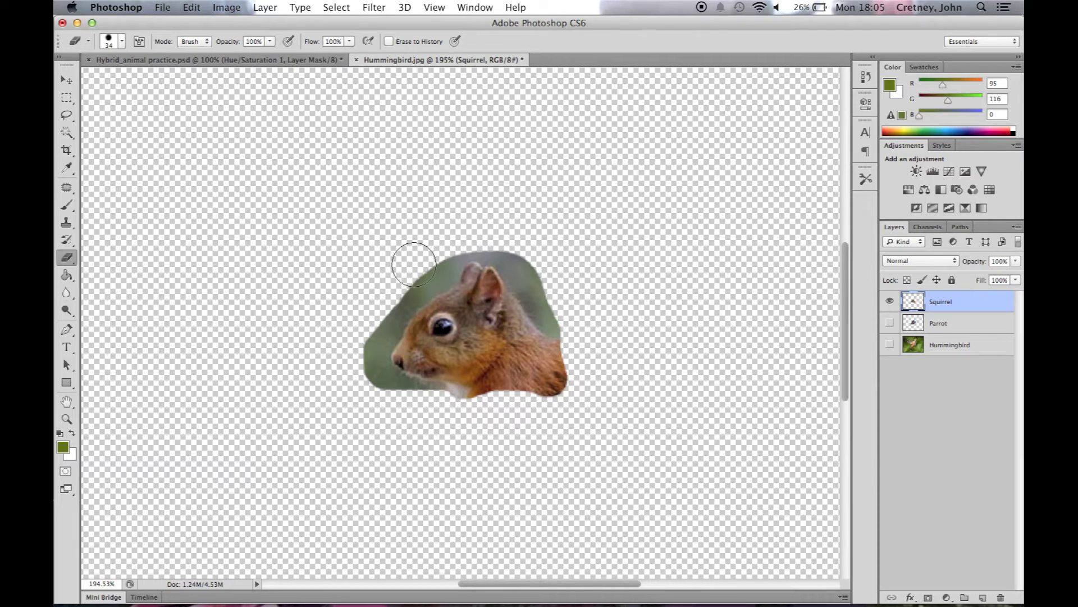
Shrink the eraser and erase background at the squirrel's upper left, upper right and beside the ear
{"action": "left_click", "coordinate": [120, 46]}
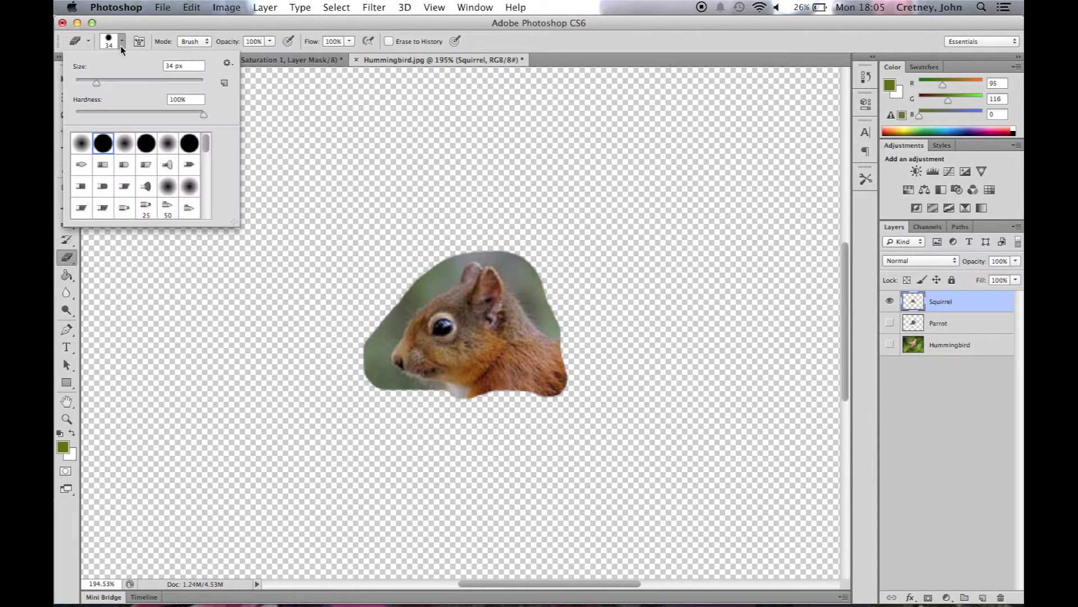
{"action": "left_click_drag", "start_coordinate": [97, 83], "coordinate": [93, 86]}
{"action": "left_click", "coordinate": [436, 271]}
{"action": "mouse_move", "coordinate": [427, 253]}
{"action": "left_mouse_down"}
{"action": "mouse_move", "coordinate": [379, 320]}
{"action": "mouse_move", "coordinate": [363, 377]}
{"action": "mouse_move", "coordinate": [366, 390]}
{"action": "mouse_move", "coordinate": [429, 402]}
{"action": "left_mouse_up"}
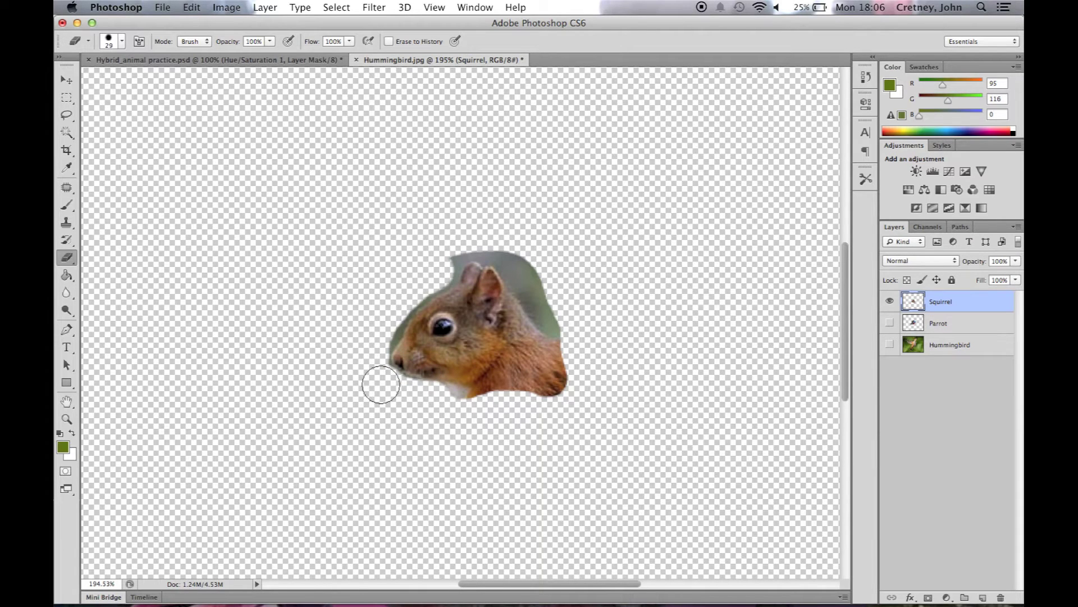
{"action": "left_click_drag", "start_coordinate": [520, 273], "coordinate": [513, 253]}
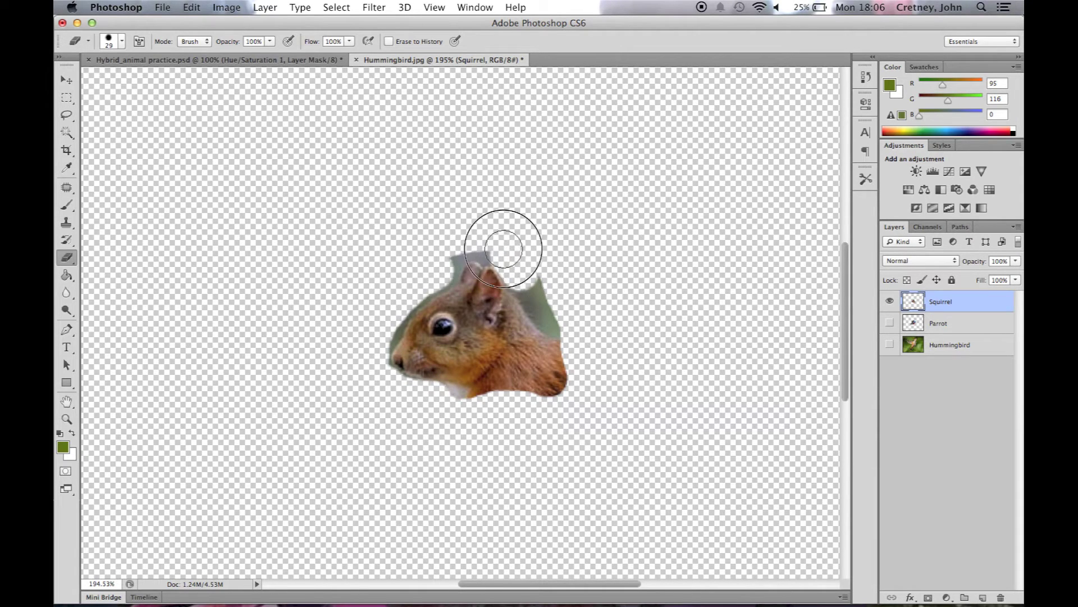
{"action": "mouse_move", "coordinate": [556, 313]}
{"action": "left_mouse_down"}
{"action": "mouse_move", "coordinate": [528, 281]}
{"action": "mouse_move", "coordinate": [631, 380]}
{"action": "left_mouse_up"}
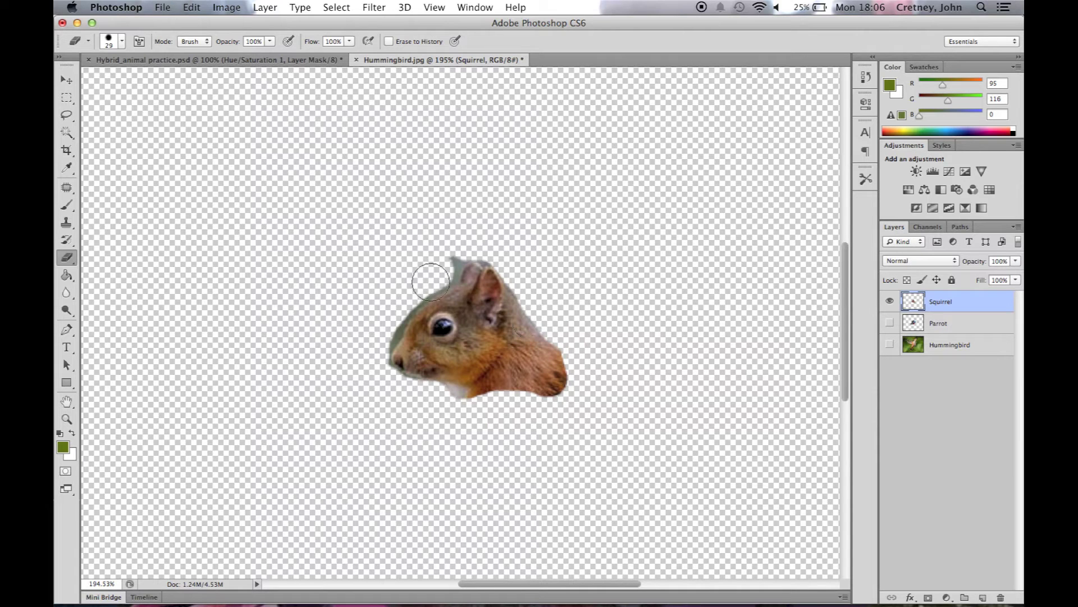
Erase leftover fringe left of the ear, along the nose and chin, forehead and above the ear
{"action": "mouse_move", "coordinate": [432, 276]}
{"action": "left_mouse_down"}
{"action": "mouse_move", "coordinate": [445, 266]}
{"action": "mouse_move", "coordinate": [389, 314]}
{"action": "mouse_move", "coordinate": [402, 291]}
{"action": "left_mouse_up"}
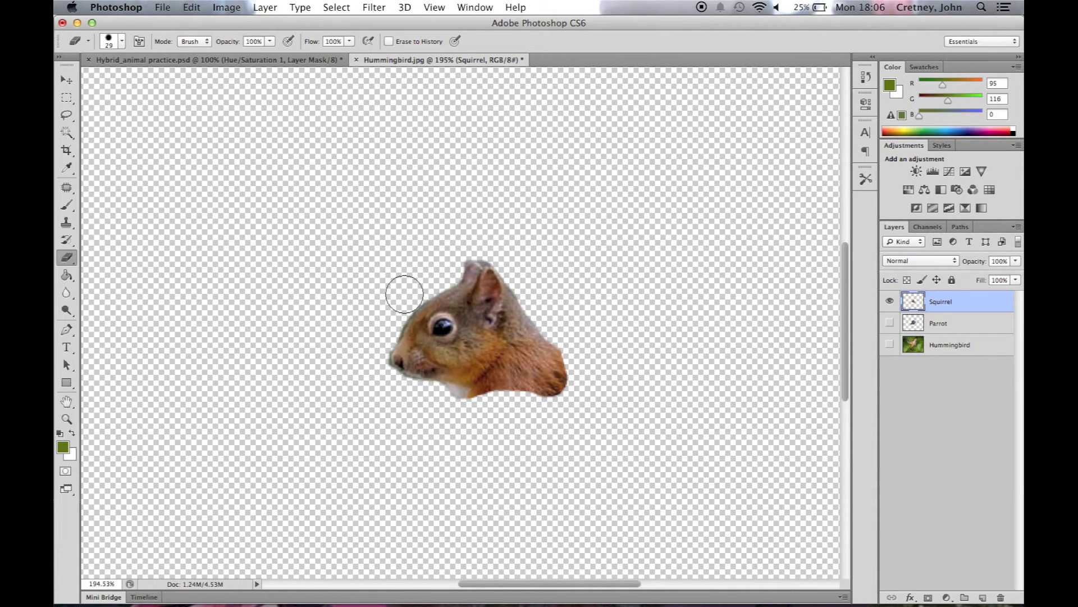
{"action": "left_click_drag", "start_coordinate": [372, 361], "coordinate": [398, 393]}
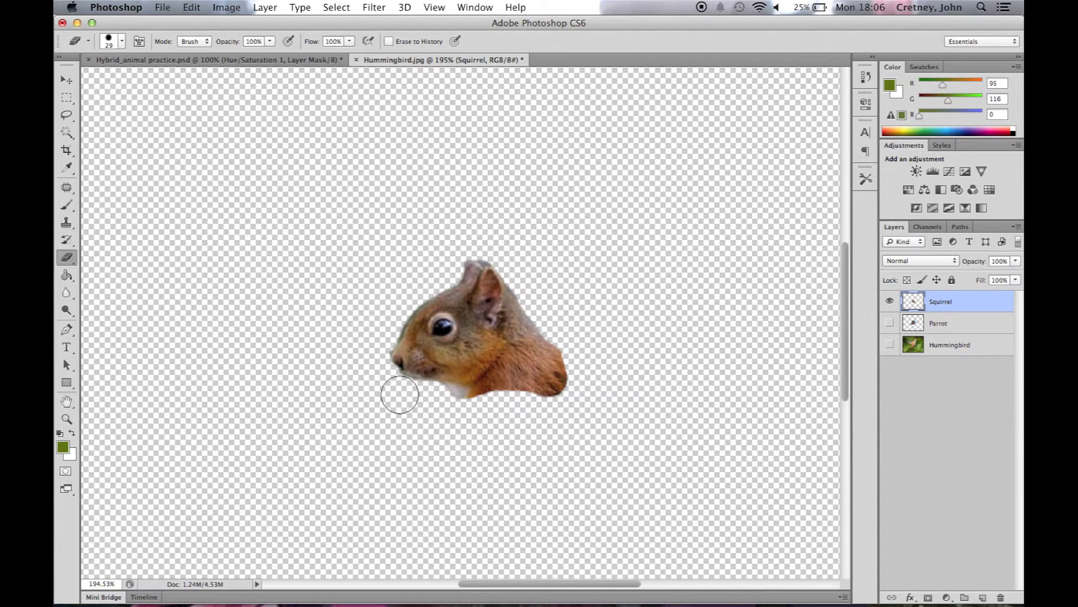
{"action": "left_click", "coordinate": [387, 324]}
{"action": "left_click", "coordinate": [398, 302]}
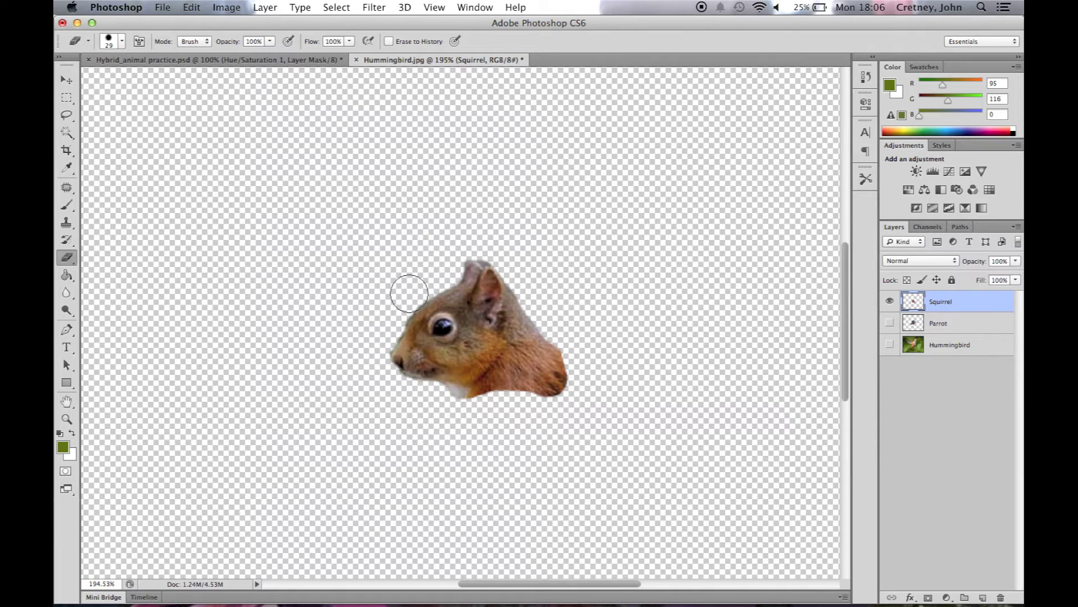
{"action": "left_click", "coordinate": [489, 247]}
Show the Hummingbird layer, trim the squirrel's left and neck edges, then show and select the Parrot layer
{"action": "left_click", "coordinate": [889, 345]}
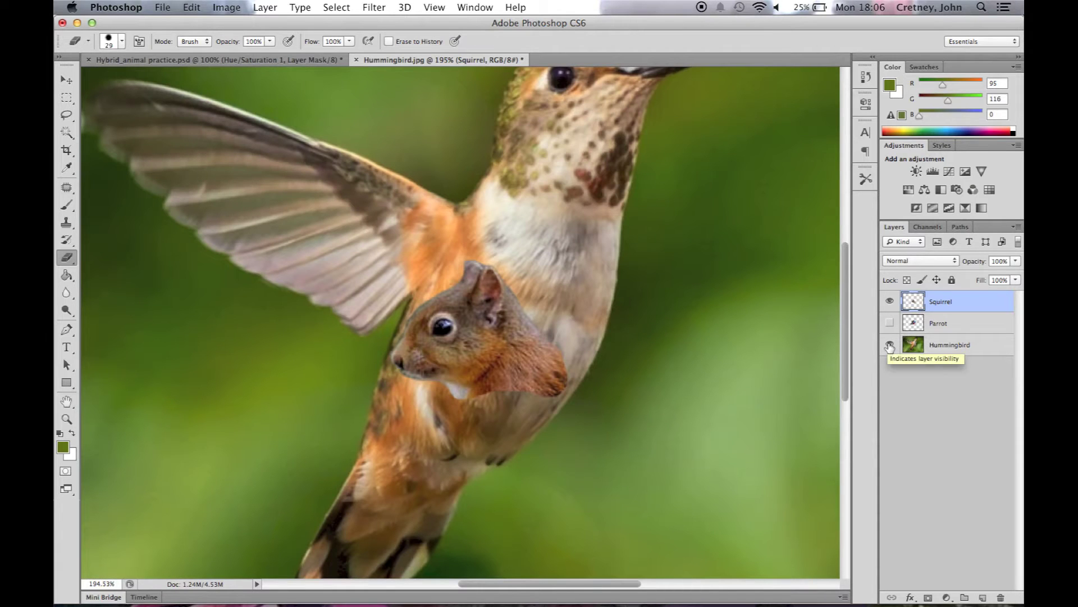
{"action": "left_click", "coordinate": [122, 41]}
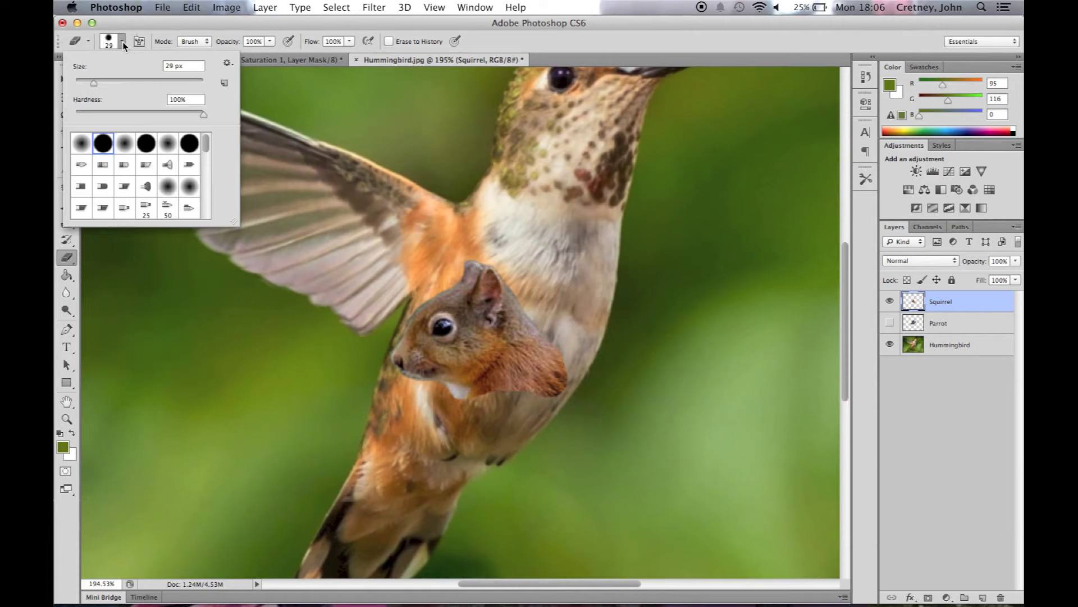
{"action": "double_click", "coordinate": [88, 151]}
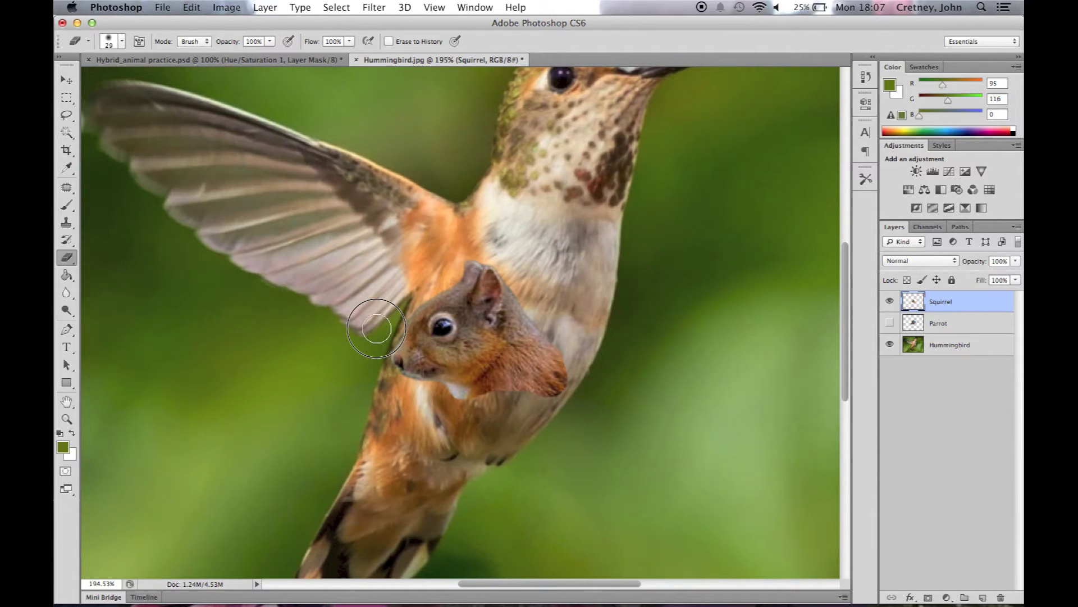
{"action": "left_click", "coordinate": [395, 314]}
{"action": "mouse_move", "coordinate": [396, 308]}
{"action": "left_mouse_down"}
{"action": "mouse_move", "coordinate": [378, 325]}
{"action": "mouse_move", "coordinate": [369, 365]}
{"action": "mouse_move", "coordinate": [457, 409]}
{"action": "left_mouse_up"}
{"action": "mouse_move", "coordinate": [582, 386]}
{"action": "left_mouse_down"}
{"action": "mouse_move", "coordinate": [585, 361]}
{"action": "mouse_move", "coordinate": [505, 249]}
{"action": "left_mouse_up"}
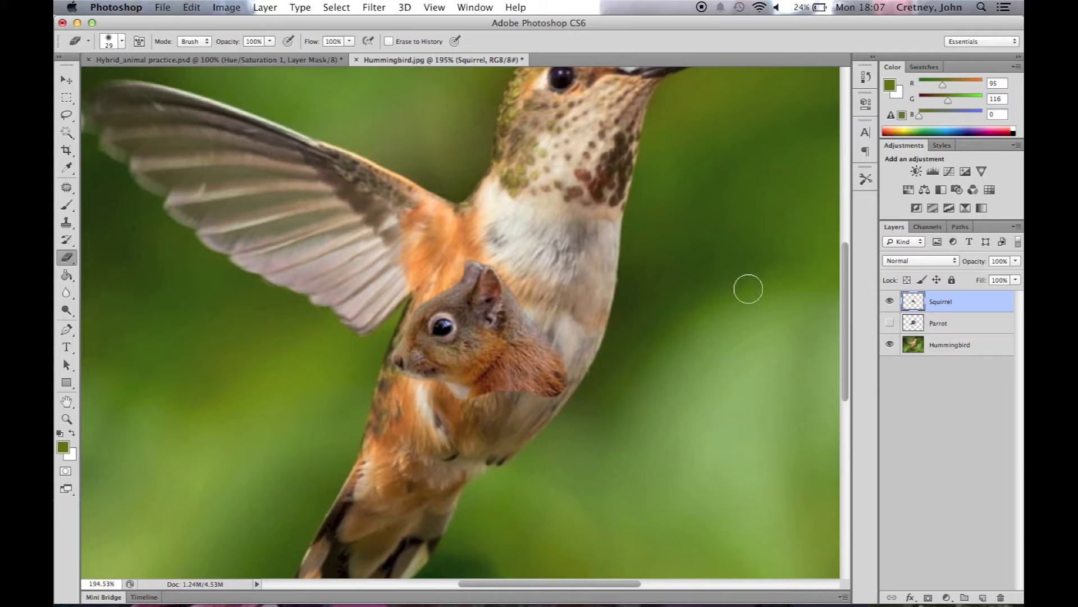
{"action": "left_click", "coordinate": [891, 323]}
{"action": "left_click", "coordinate": [951, 331]}
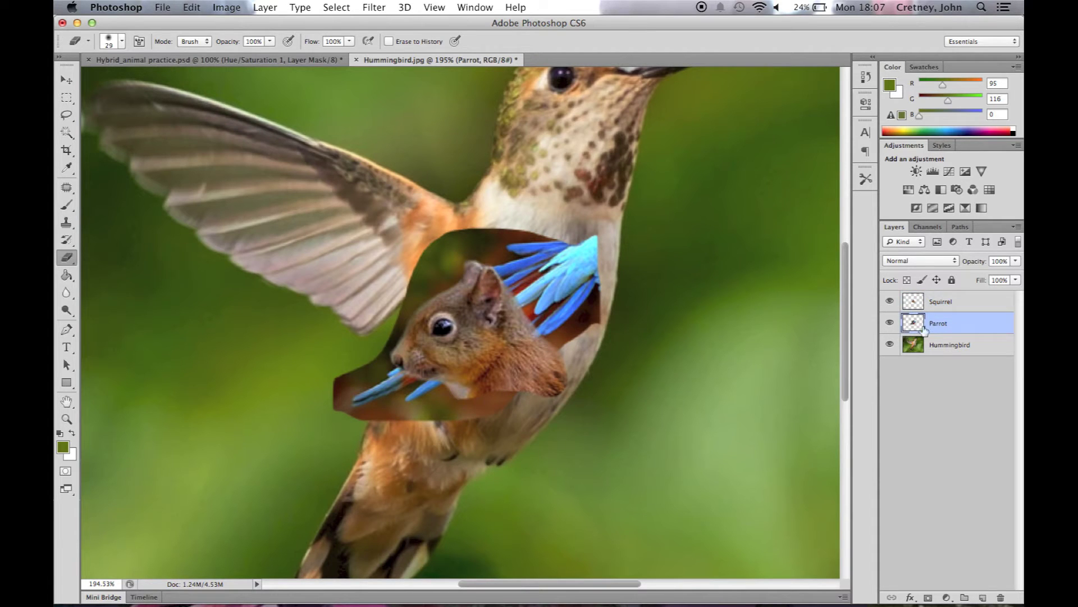
Hide the Squirrel layer and erase the parrot patch's upper-left corner with a hard round brush
{"action": "left_click", "coordinate": [890, 302]}
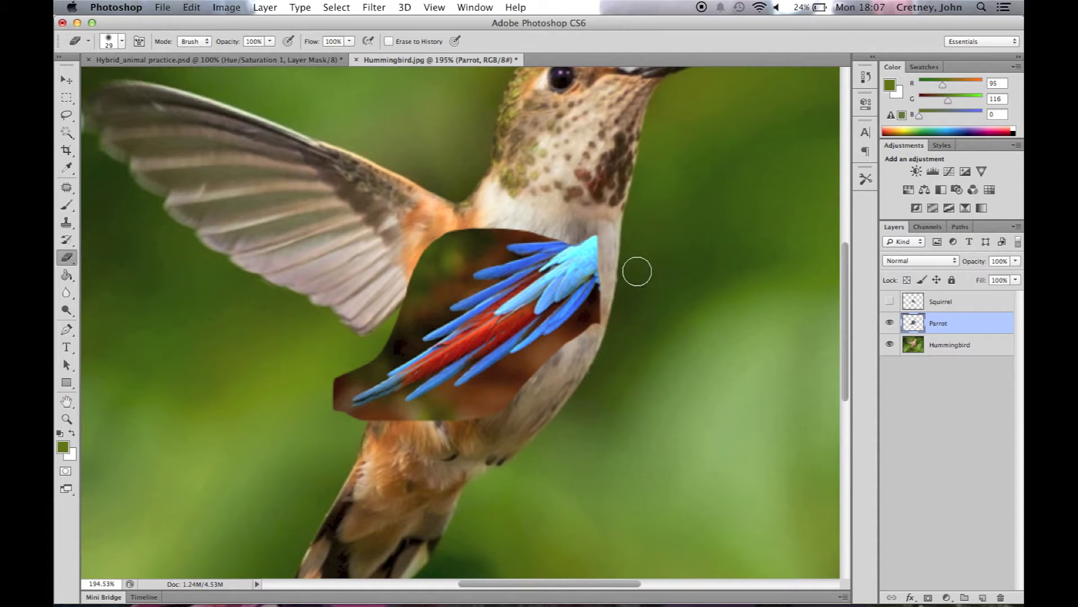
{"action": "left_click", "coordinate": [119, 44]}
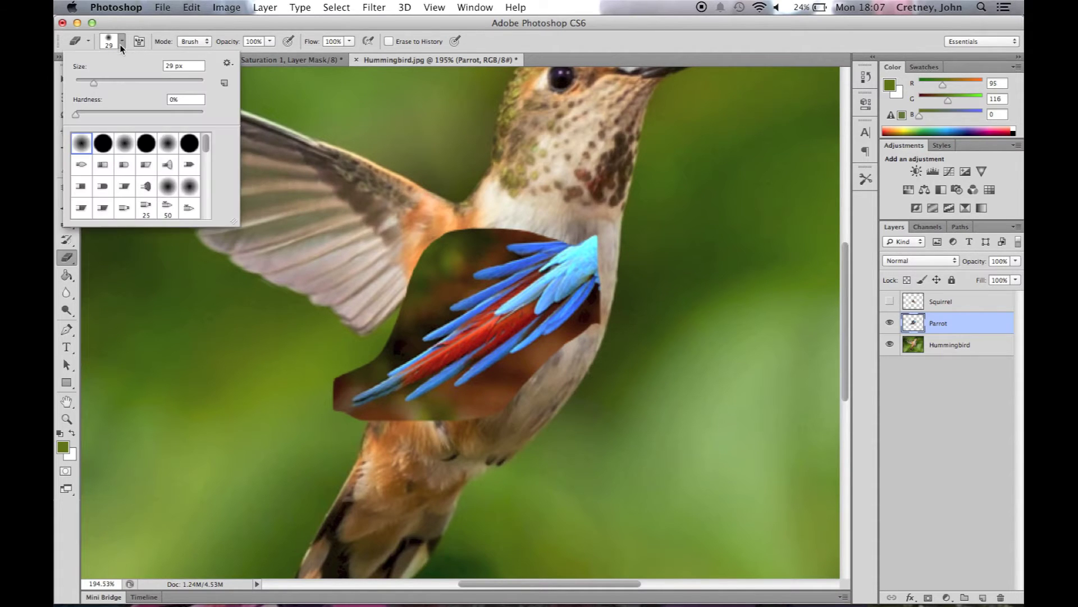
{"action": "double_click", "coordinate": [110, 145]}
{"action": "mouse_move", "coordinate": [448, 268]}
{"action": "left_mouse_down"}
{"action": "mouse_move", "coordinate": [450, 233]}
{"action": "mouse_move", "coordinate": [421, 294]}
{"action": "mouse_move", "coordinate": [373, 325]}
{"action": "mouse_move", "coordinate": [332, 384]}
{"action": "mouse_move", "coordinate": [332, 429]}
{"action": "mouse_move", "coordinate": [373, 400]}
{"action": "mouse_move", "coordinate": [387, 423]}
{"action": "mouse_move", "coordinate": [502, 410]}
{"action": "mouse_move", "coordinate": [520, 378]}
{"action": "mouse_move", "coordinate": [489, 404]}
{"action": "mouse_move", "coordinate": [508, 378]}
{"action": "mouse_move", "coordinate": [562, 346]}
{"action": "mouse_move", "coordinate": [568, 359]}
{"action": "mouse_move", "coordinate": [620, 305]}
{"action": "left_mouse_up"}
{"action": "mouse_move", "coordinate": [458, 225]}
{"action": "left_mouse_down"}
{"action": "mouse_move", "coordinate": [477, 239]}
{"action": "mouse_move", "coordinate": [469, 264]}
{"action": "mouse_move", "coordinate": [452, 264]}
{"action": "left_mouse_up"}
Magic-wand and delete the brown patches beside and below the parrot feathers
{"action": "left_click", "coordinate": [66, 132]}
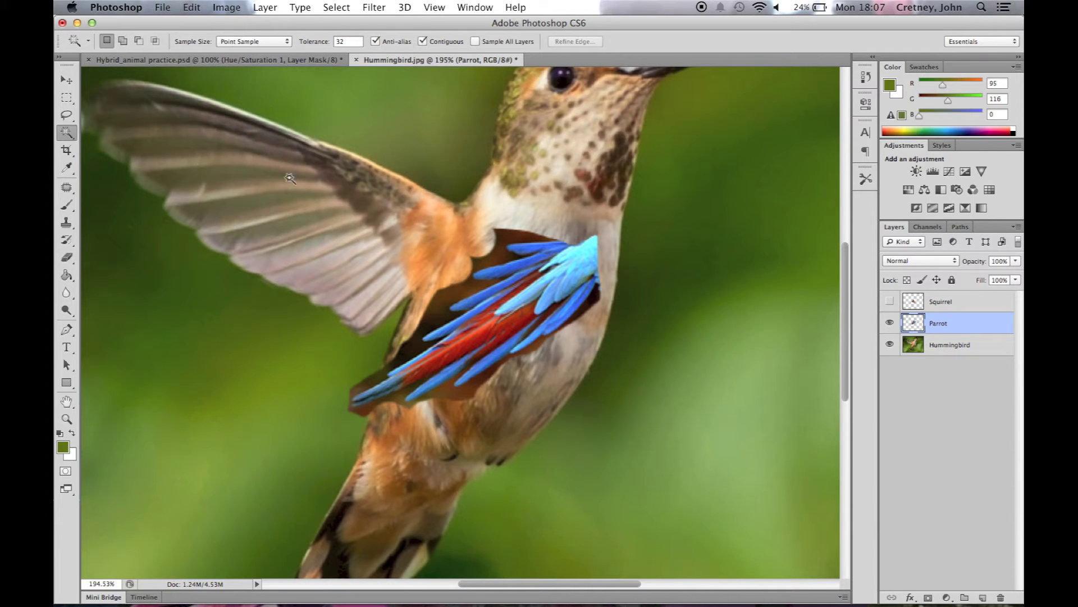
{"action": "left_click", "coordinate": [499, 257]}
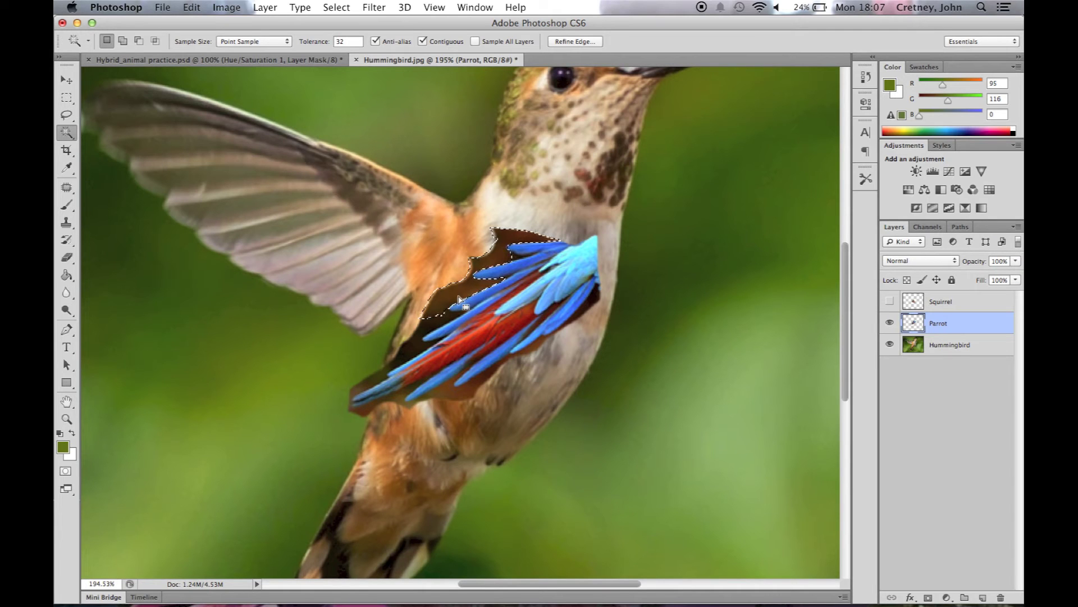
{"action": "key", "text": "Delete"}
{"action": "left_click", "coordinate": [412, 353]}
{"action": "key", "text": "Delete"}
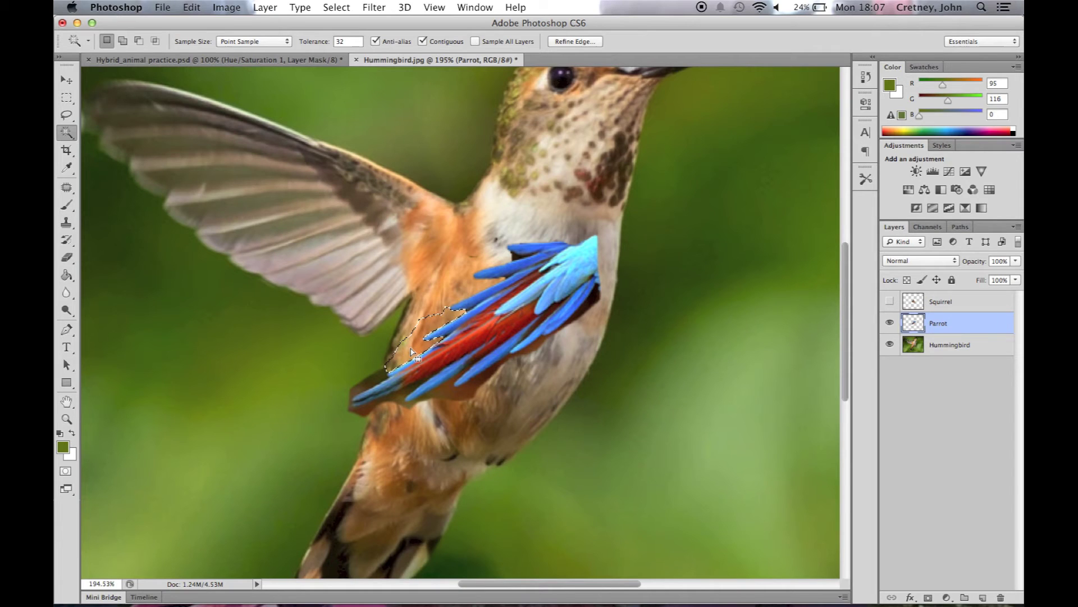
{"action": "left_click", "coordinate": [592, 305]}
{"action": "key", "text": "Delete"}
{"action": "left_click", "coordinate": [530, 350]}
{"action": "key", "text": "Delete"}
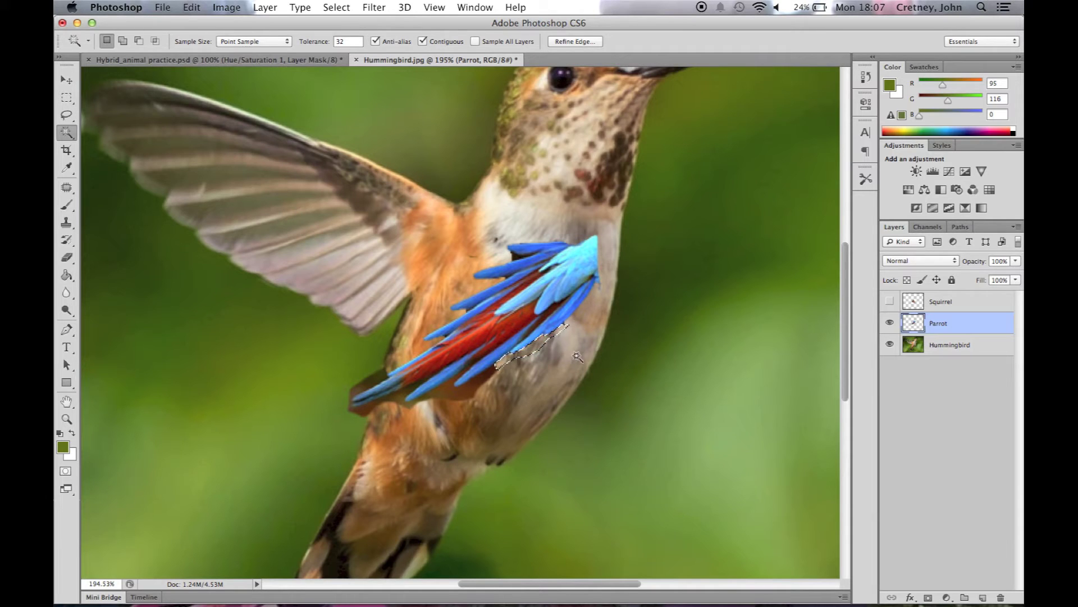
Delete the remaining dark streaks and patches near the feather tips
{"action": "left_click", "coordinate": [552, 313]}
{"action": "key", "text": "Delete"}
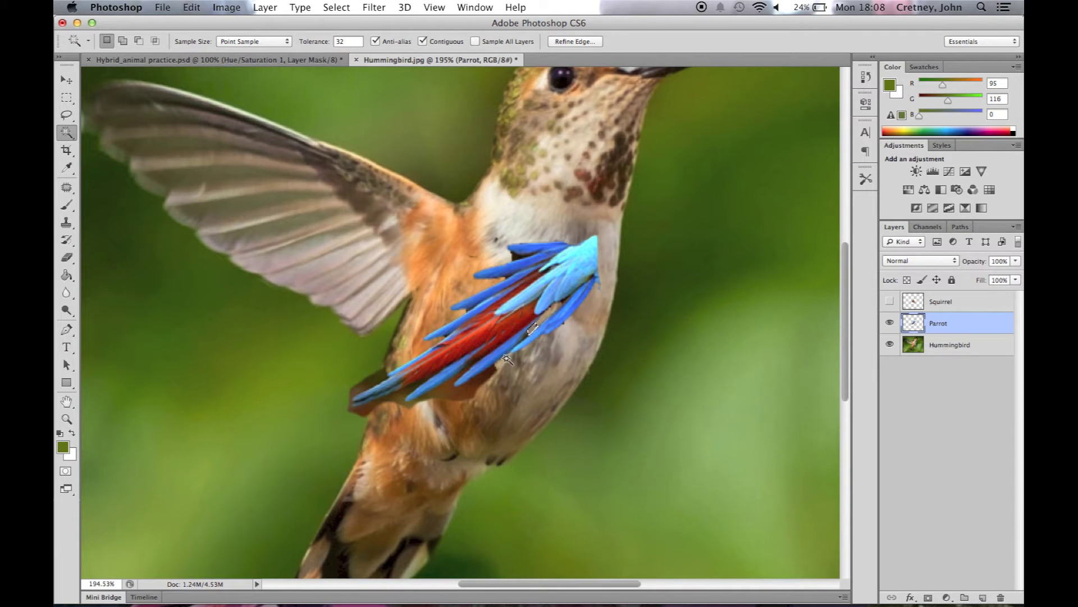
{"action": "left_click", "coordinate": [490, 389]}
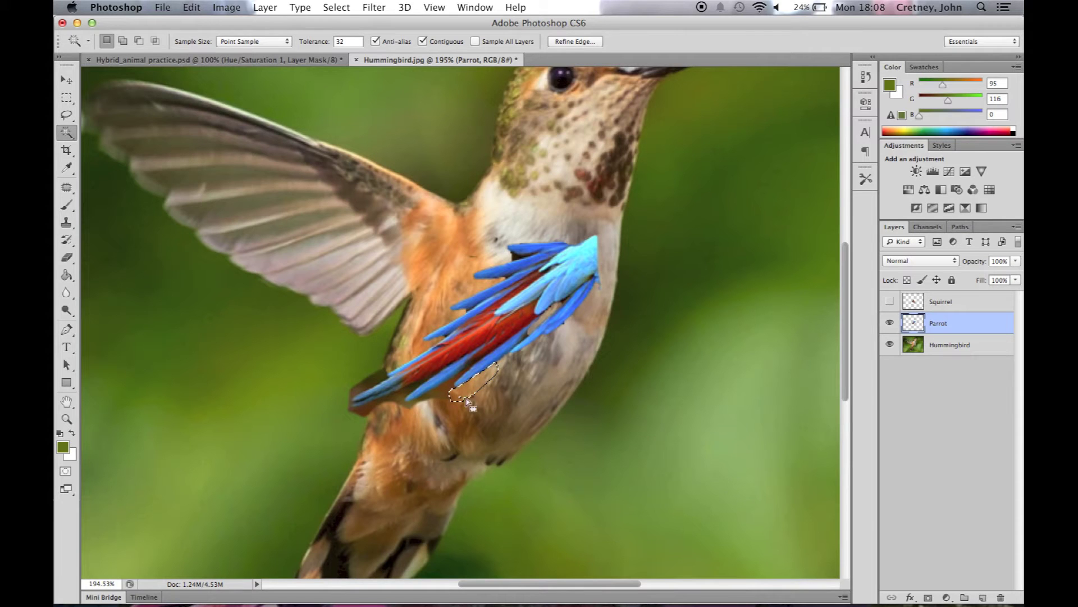
{"action": "left_click", "coordinate": [439, 397]}
{"action": "key", "text": "Delete"}
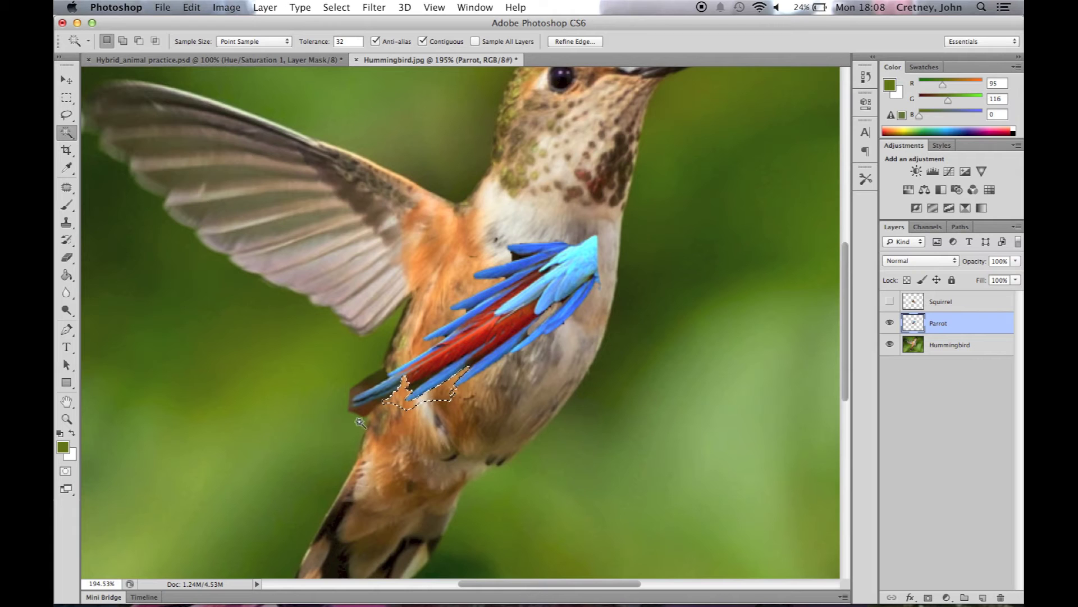
{"action": "left_click", "coordinate": [364, 416]}
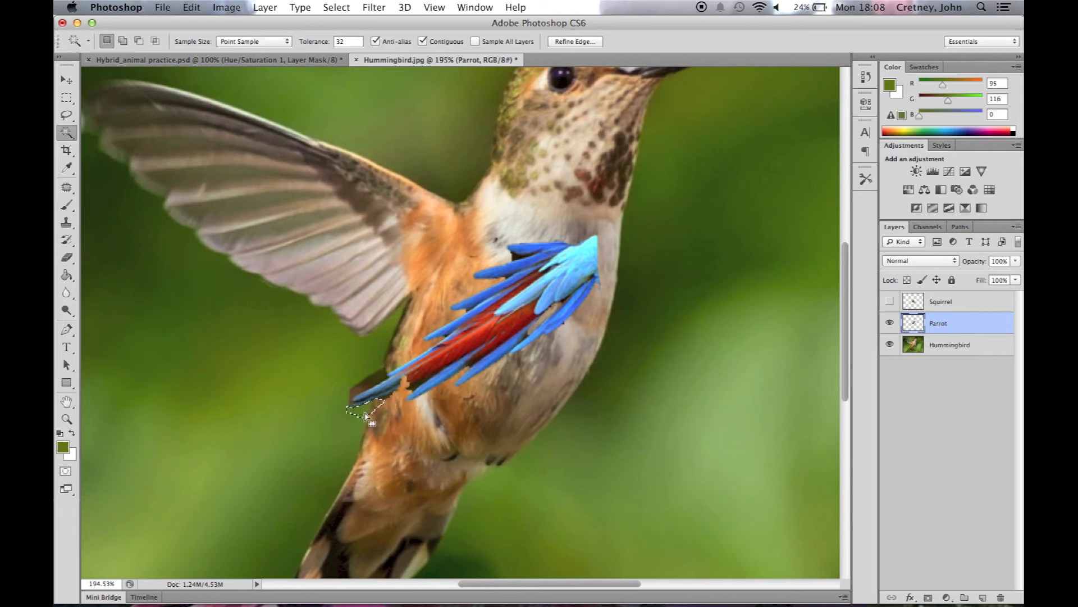
{"action": "left_click", "coordinate": [371, 382]}
{"action": "key", "text": "Delete"}
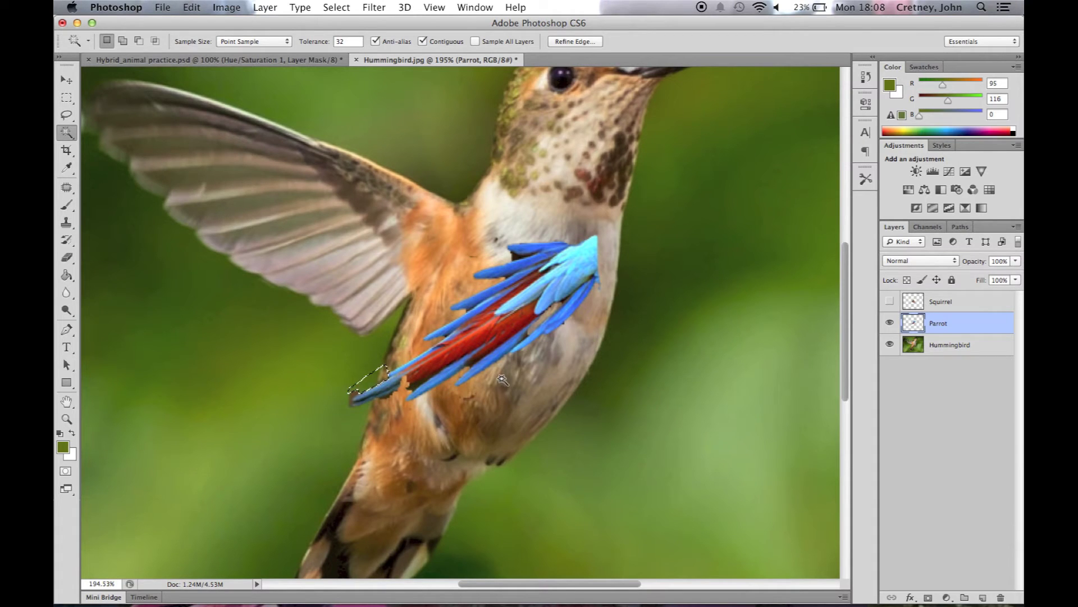
{"action": "left_click", "coordinate": [514, 255]}
Clear the selection around the parrot feathers with Select > Deselect
{"action": "left_click", "coordinate": [346, 7]}
{"action": "left_click", "coordinate": [345, 35]}
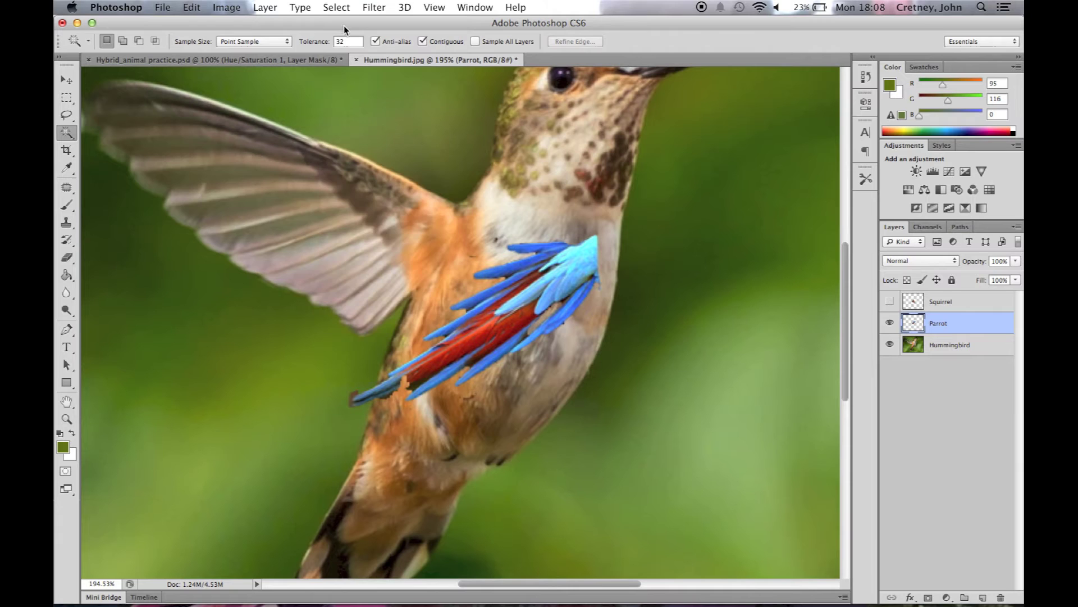
{"action": "left_click", "coordinate": [341, 12]}
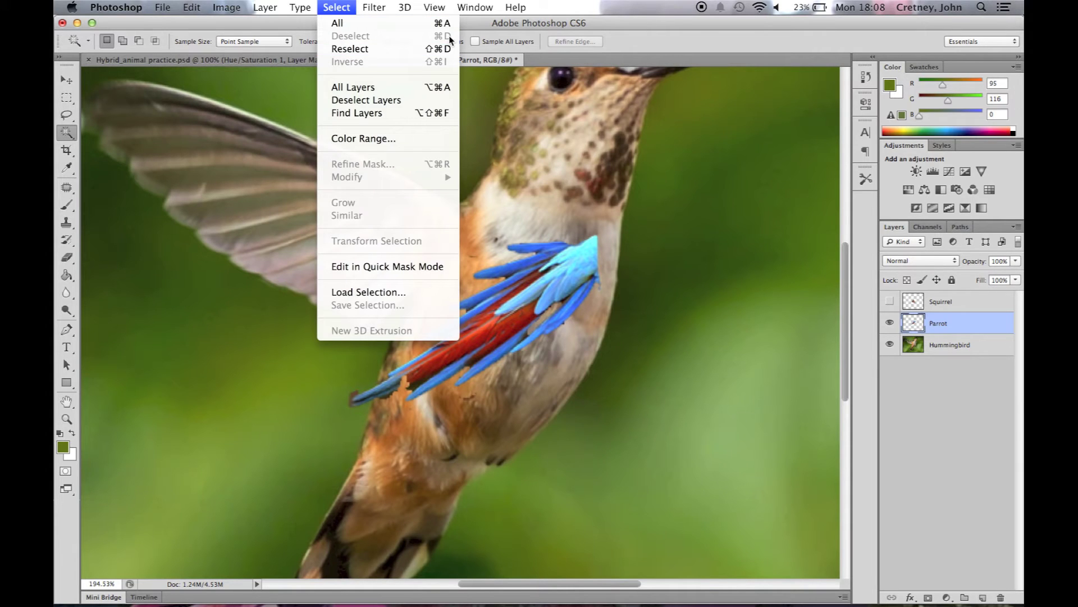
{"action": "left_click", "coordinate": [350, 8]}
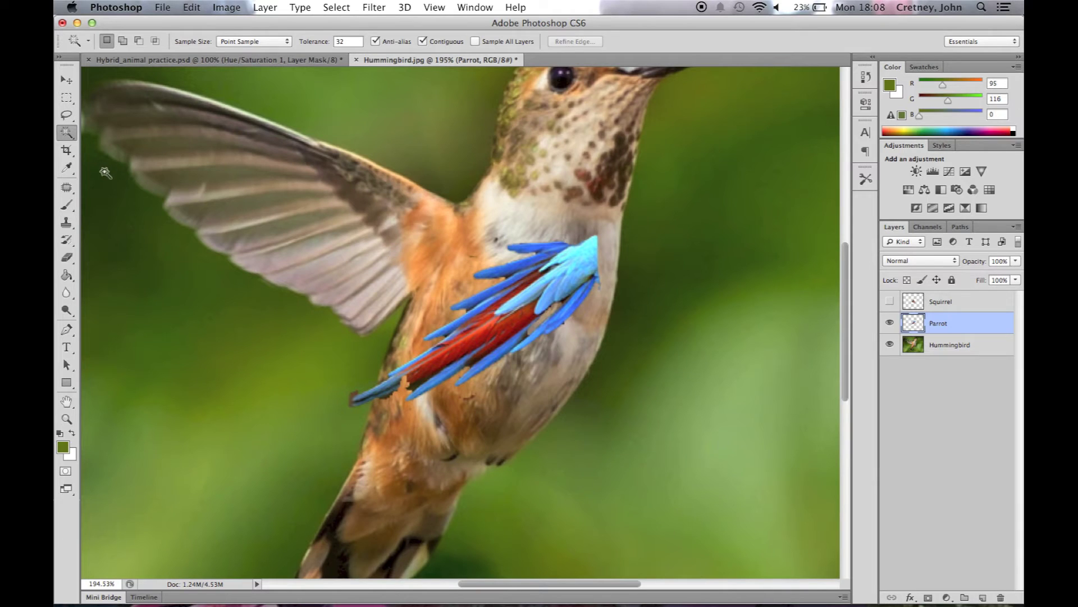
Erase stray parrot scraps on the belly and chest with a smaller eraser, then show Squirrel
{"action": "left_click", "coordinate": [68, 261]}
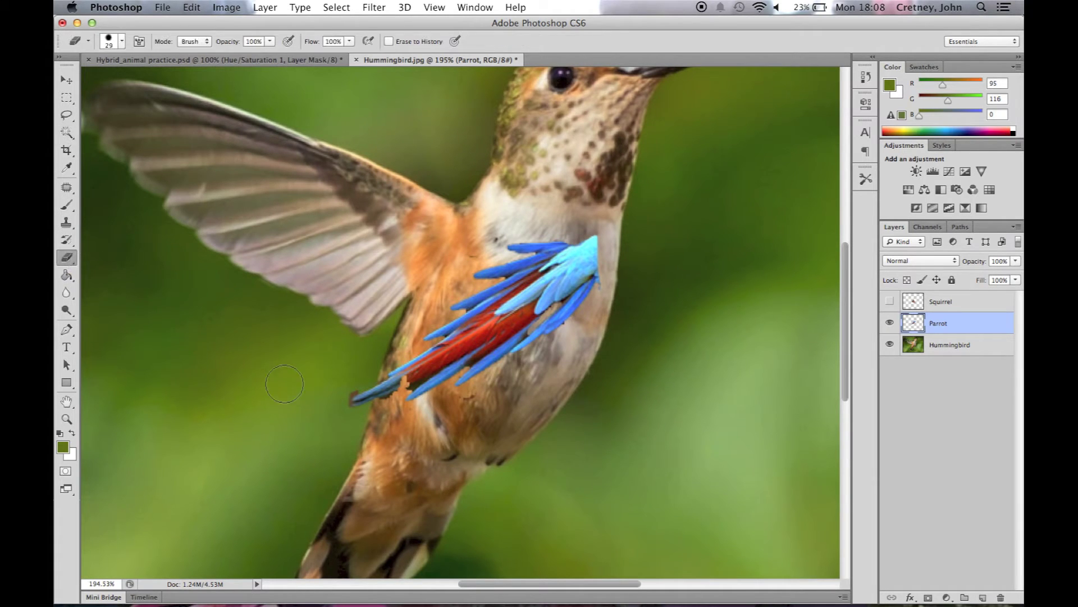
{"action": "left_click", "coordinate": [326, 391]}
{"action": "left_click_drag", "start_coordinate": [449, 427], "coordinate": [513, 382]}
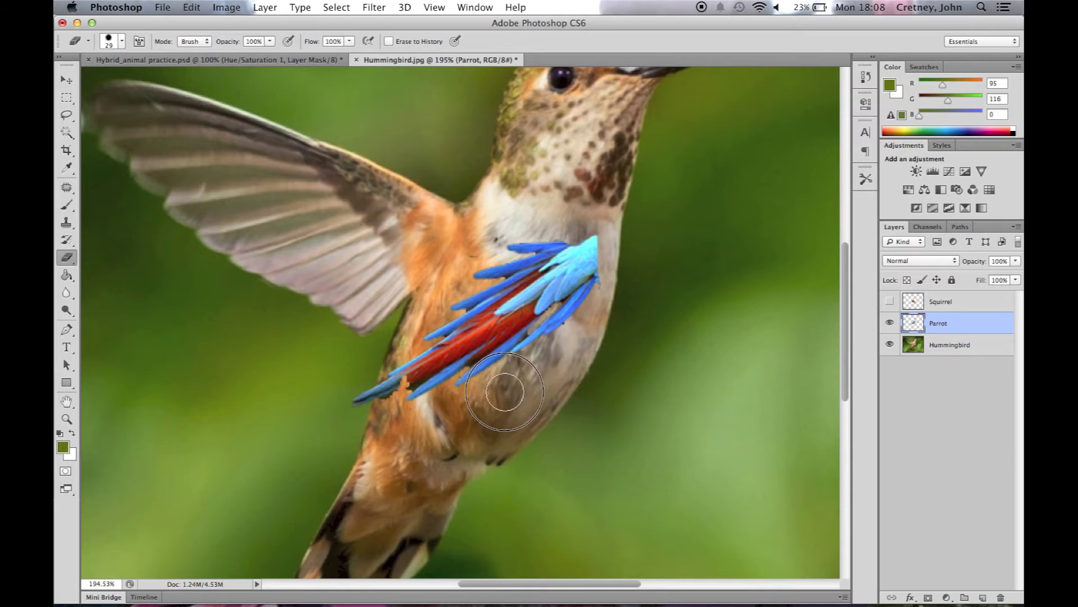
{"action": "left_click", "coordinate": [478, 237]}
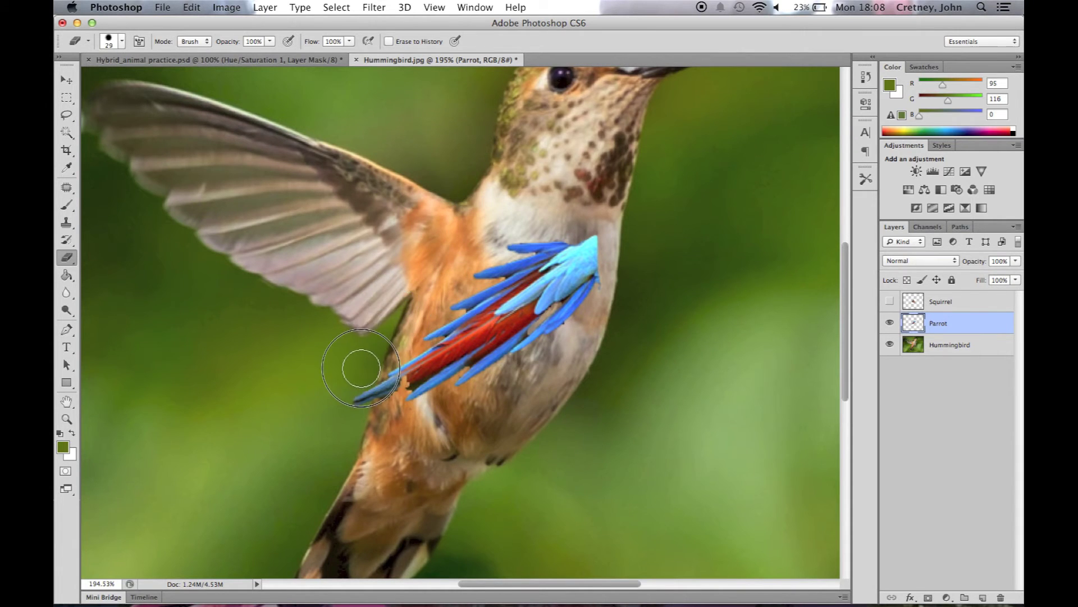
{"action": "left_click", "coordinate": [121, 42]}
{"action": "double_click", "coordinate": [125, 147]}
{"action": "left_click_drag", "start_coordinate": [388, 406], "coordinate": [394, 405]}
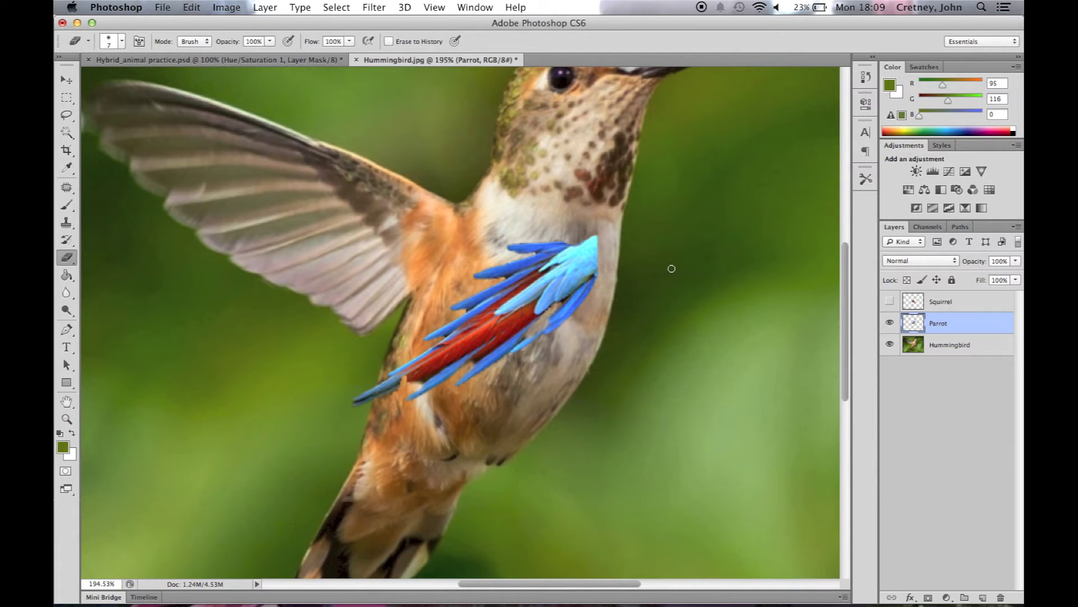
{"action": "left_click", "coordinate": [890, 302]}
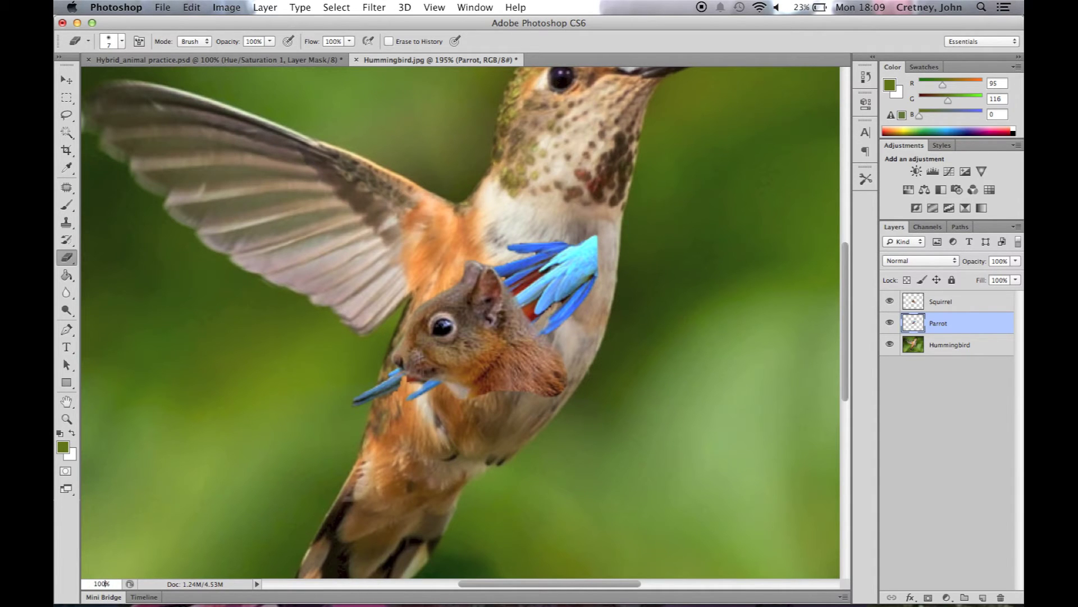
Drag the parrot feathers down to the hummingbird's tail and the squirrel head onto its head
{"action": "key", "text": "Return"}
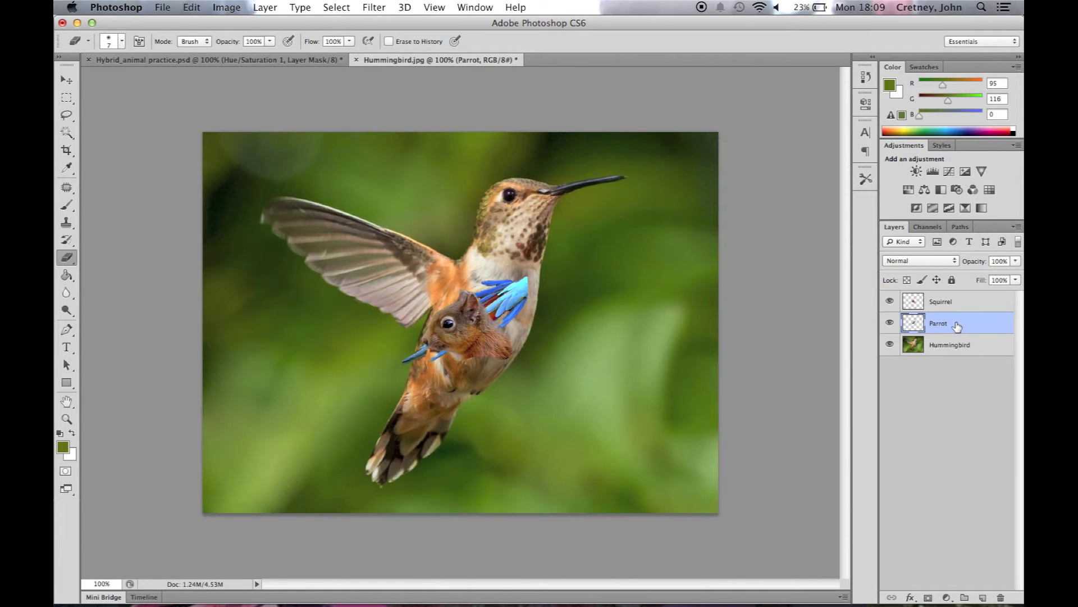
{"action": "left_click", "coordinate": [64, 81]}
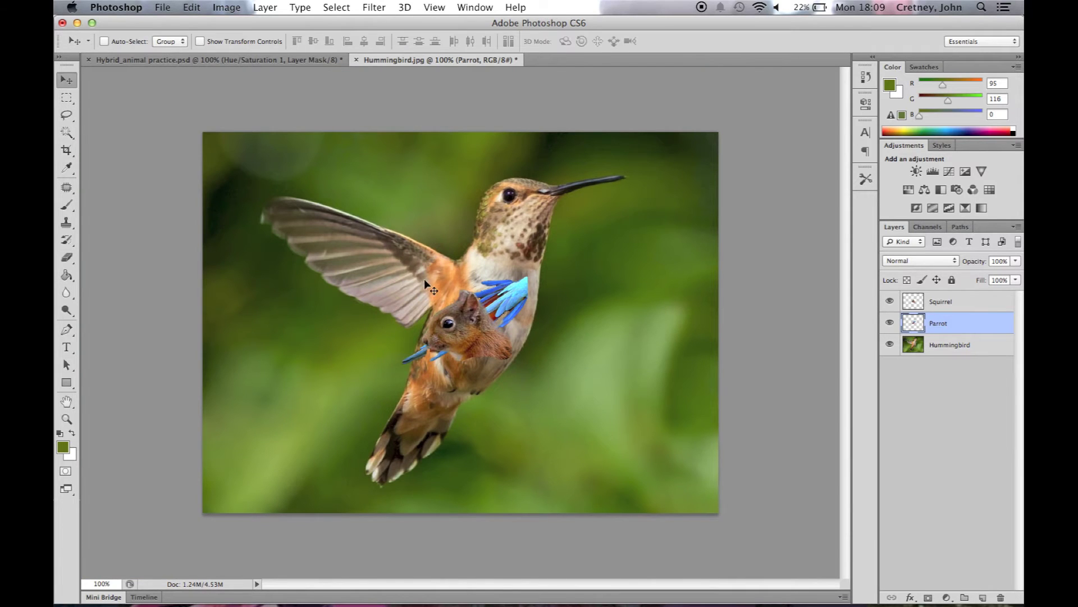
{"action": "left_click_drag", "start_coordinate": [471, 330], "coordinate": [427, 438]}
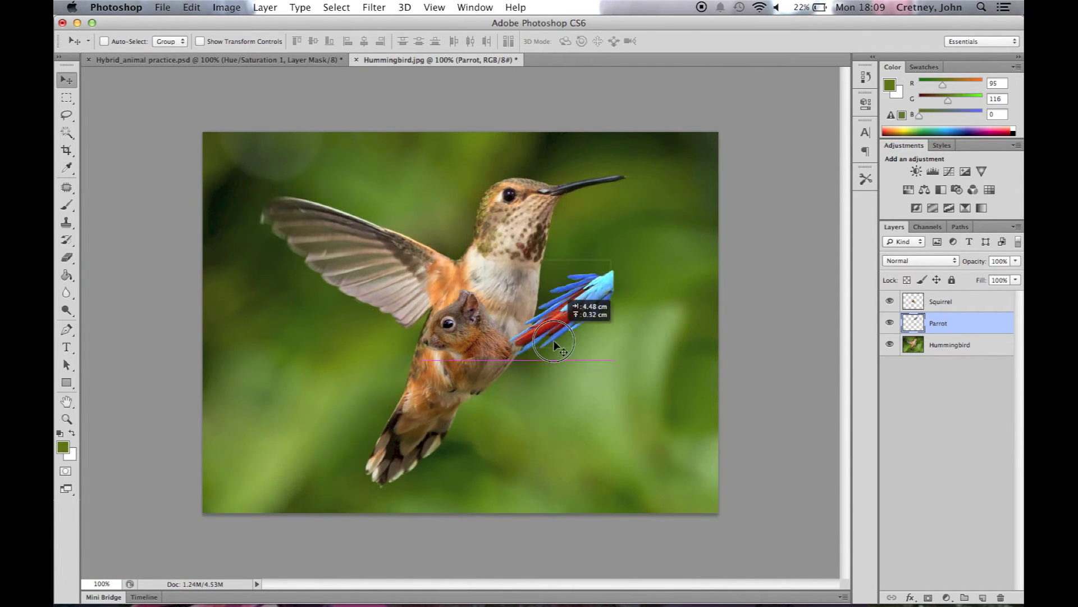
{"action": "left_click_drag", "start_coordinate": [427, 439], "coordinate": [365, 475]}
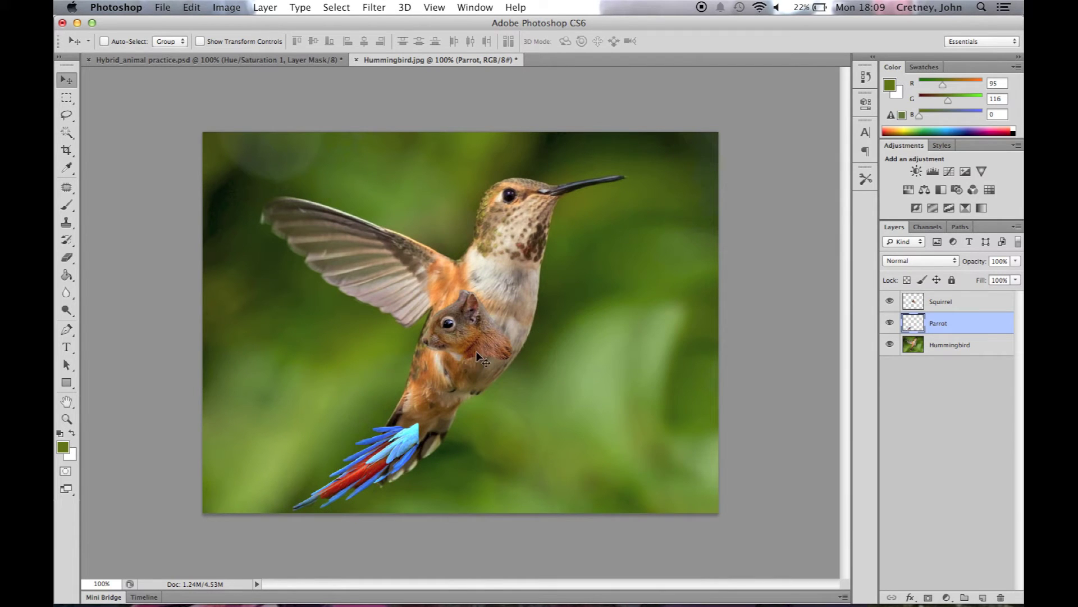
{"action": "left_click", "coordinate": [950, 302]}
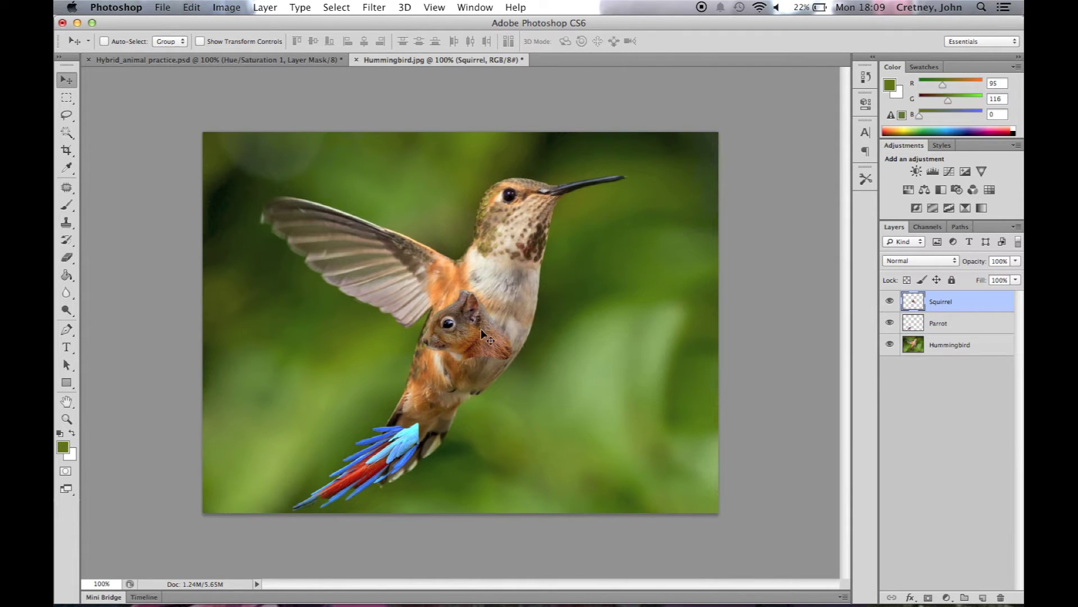
{"action": "left_click_drag", "start_coordinate": [481, 328], "coordinate": [521, 214]}
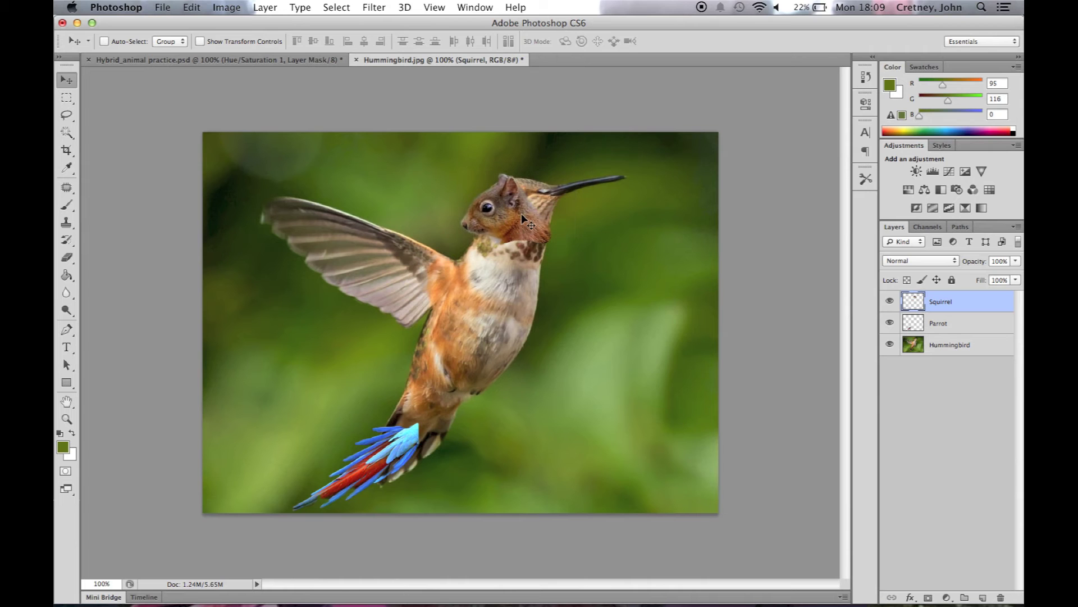
Flip the squirrel head horizontally and reposition it on the bird's head
{"action": "left_click", "coordinate": [194, 6]}
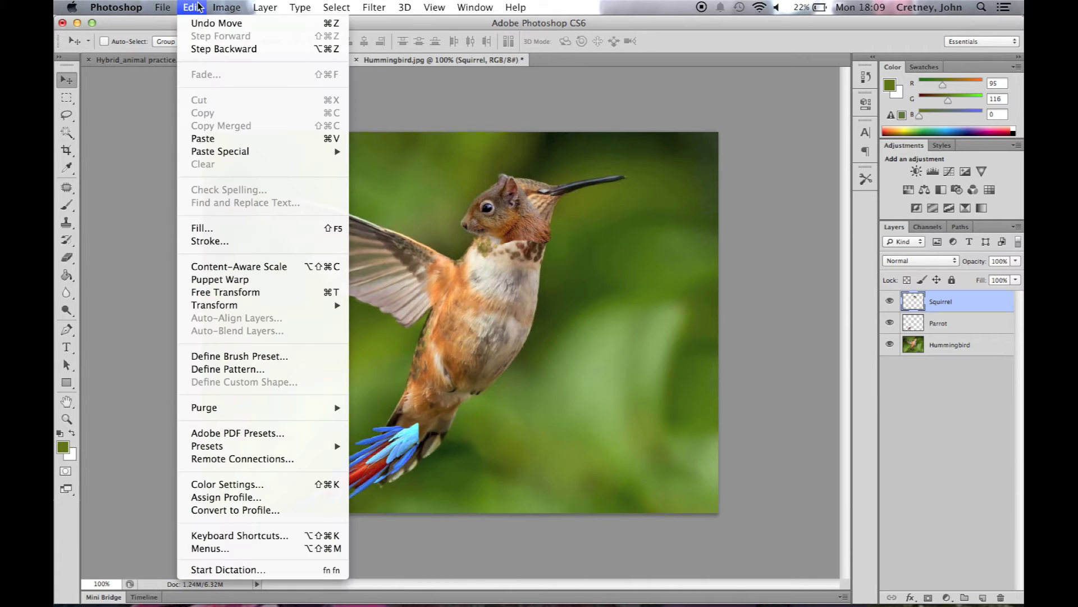
{"action": "mouse_move", "coordinate": [253, 305]}
{"action": "left_click", "coordinate": [374, 474]}
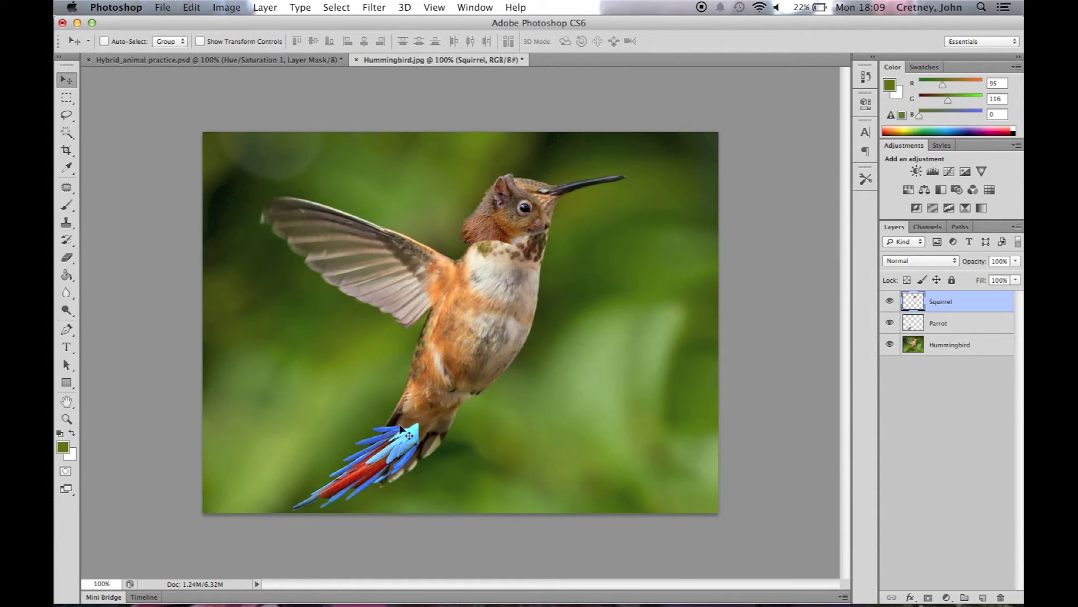
{"action": "left_click_drag", "start_coordinate": [501, 227], "coordinate": [517, 215]}
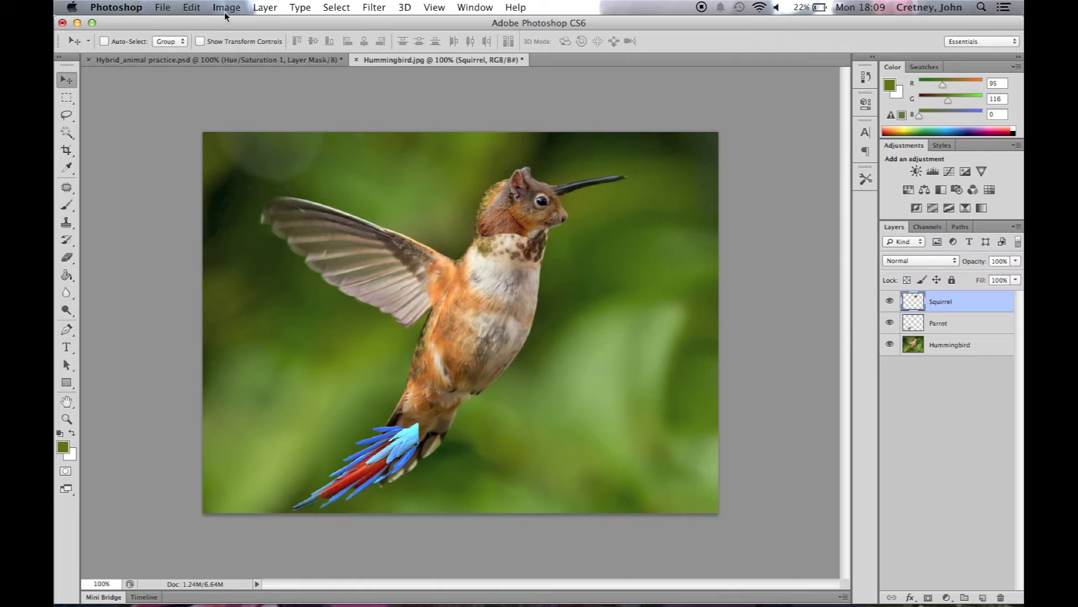
Free-transform the squirrel head to about 140%, rotated to match the neck, and apply it
{"action": "left_click", "coordinate": [192, 7]}
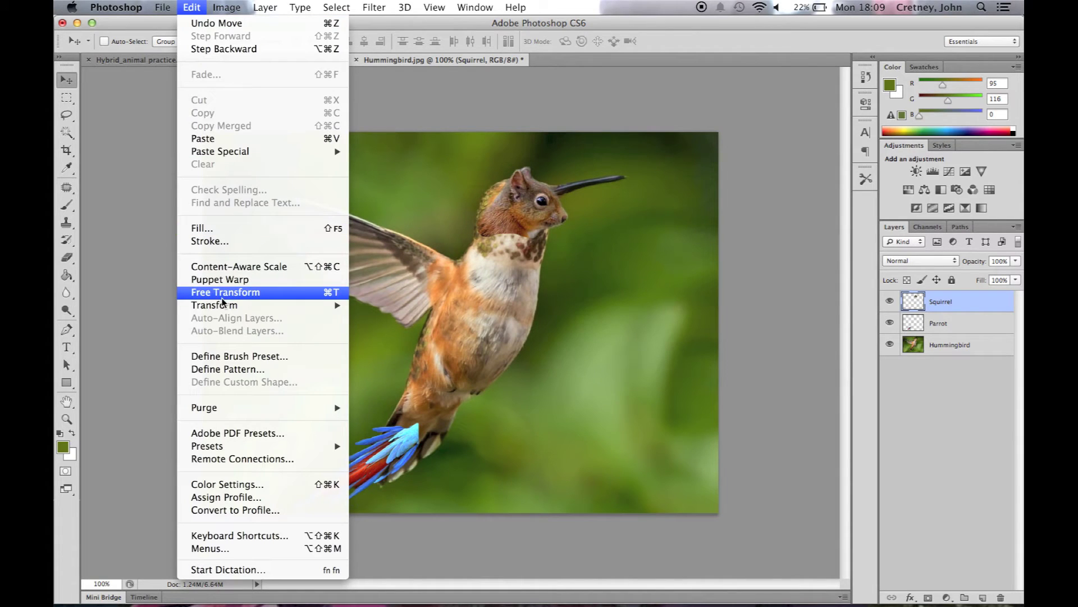
{"action": "left_click", "coordinate": [335, 296]}
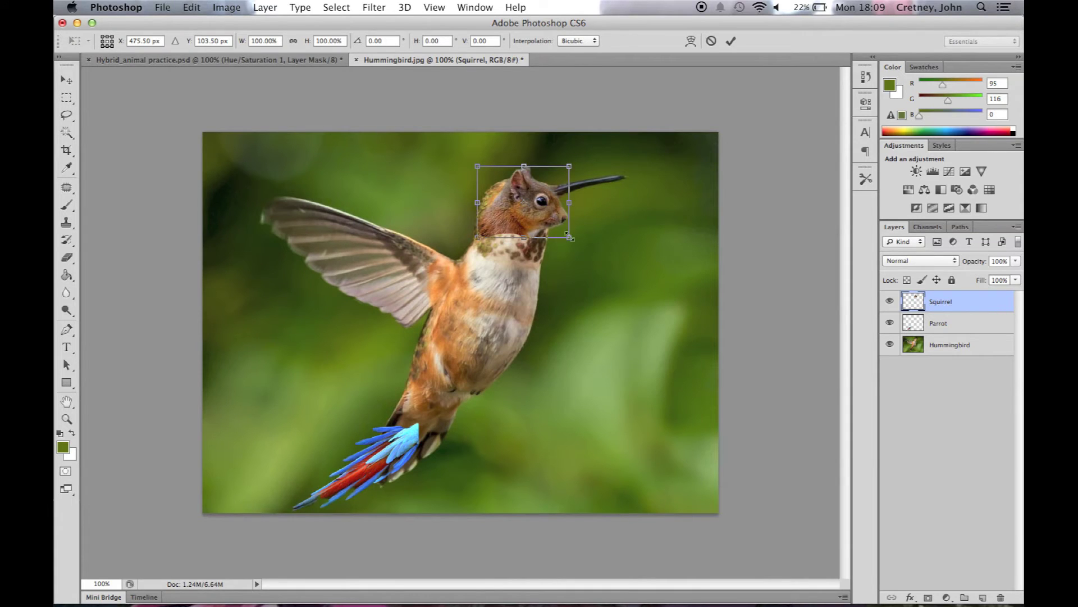
{"action": "left_click_drag", "start_coordinate": [570, 239], "coordinate": [597, 264]}
{"action": "left_click_drag", "start_coordinate": [545, 240], "coordinate": [541, 221]}
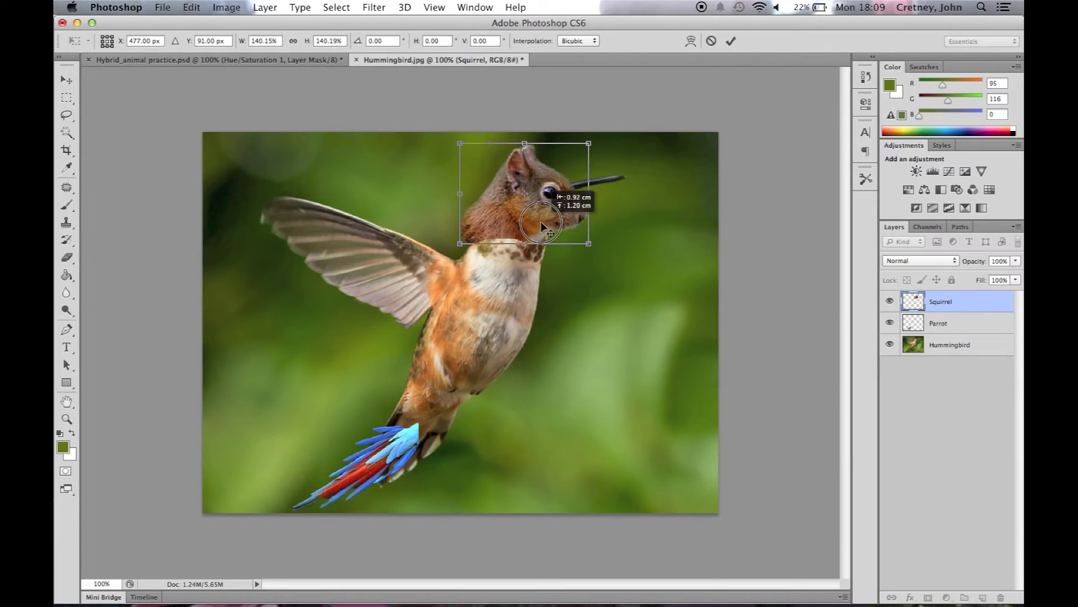
{"action": "mouse_move", "coordinate": [541, 222]}
{"action": "left_mouse_down"}
{"action": "mouse_move", "coordinate": [552, 220]}
{"action": "mouse_move", "coordinate": [551, 233]}
{"action": "left_mouse_up"}
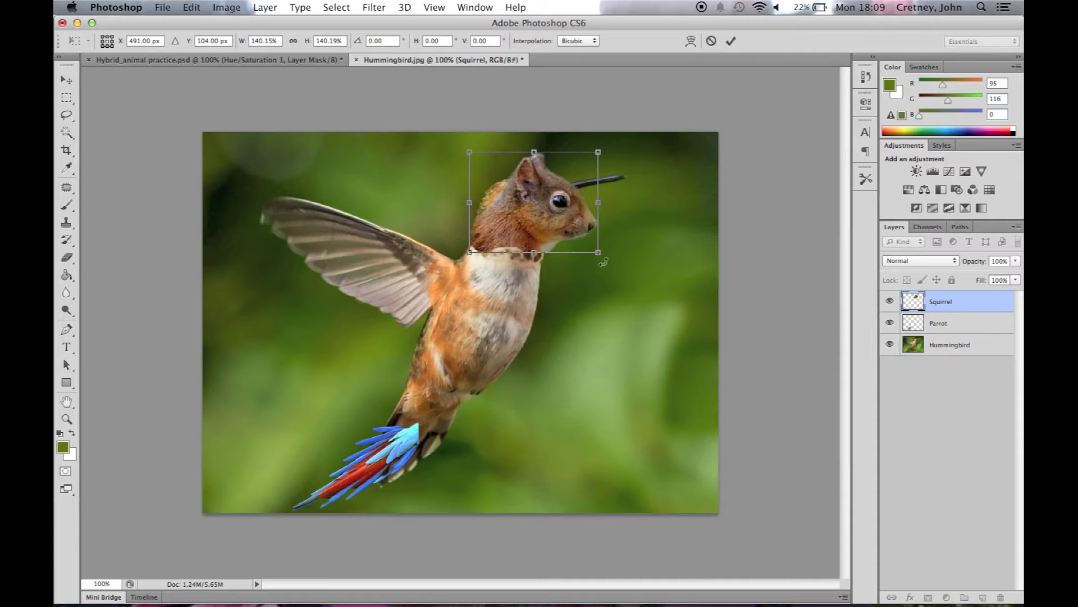
{"action": "left_click_drag", "start_coordinate": [602, 261], "coordinate": [626, 242]}
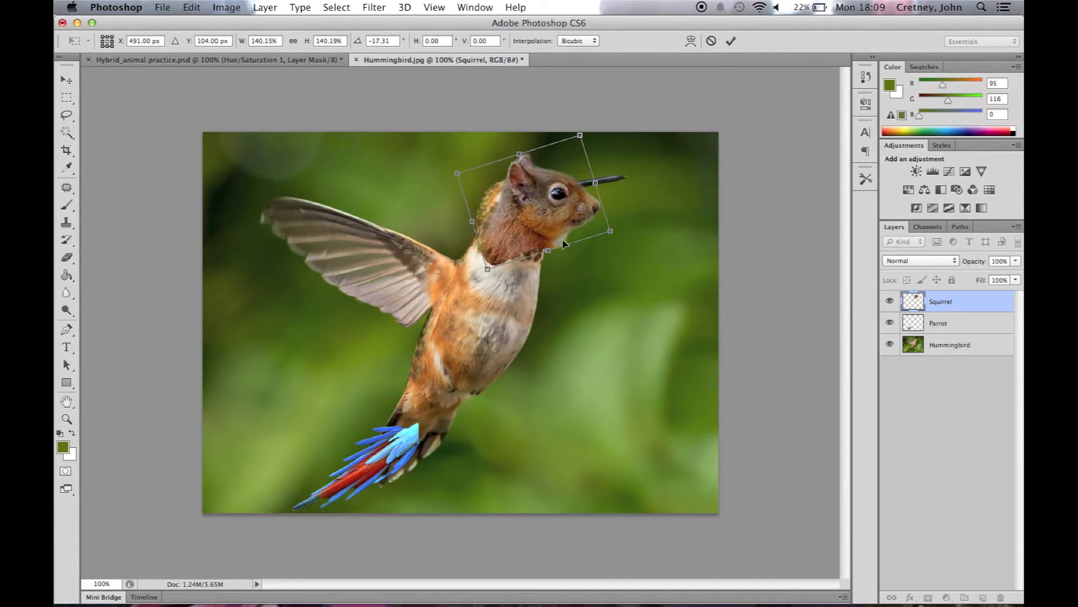
{"action": "left_click_drag", "start_coordinate": [546, 240], "coordinate": [534, 236]}
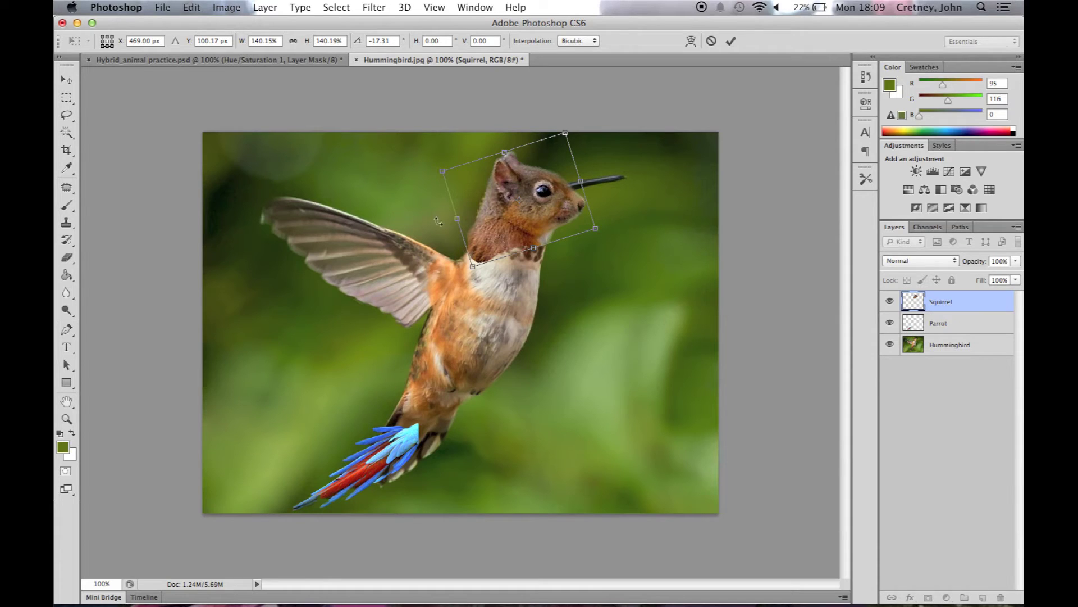
{"action": "left_click", "coordinate": [66, 80]}
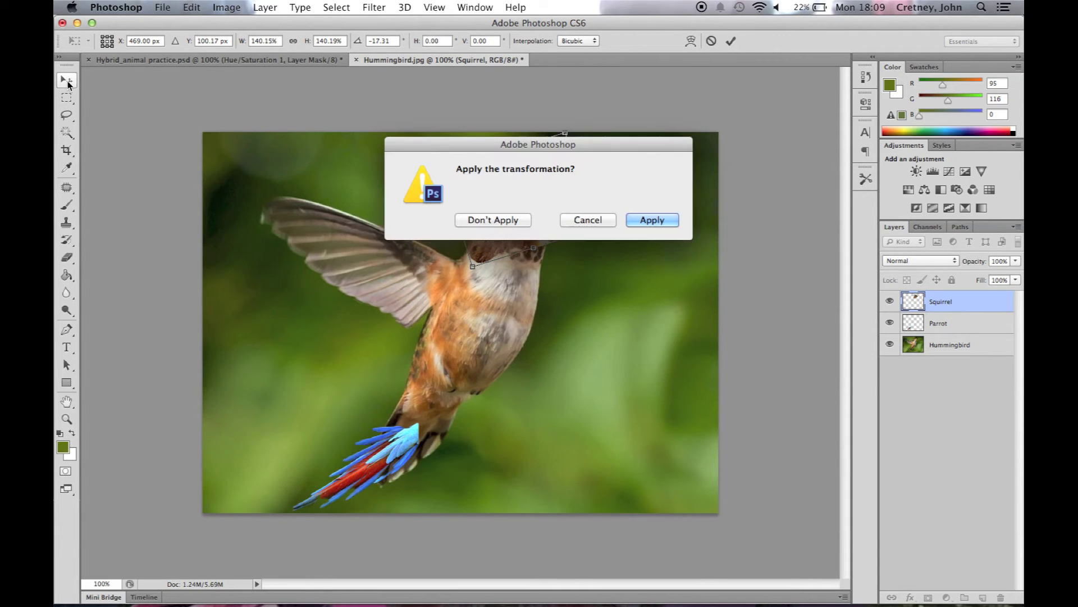
{"action": "left_click", "coordinate": [630, 221]}
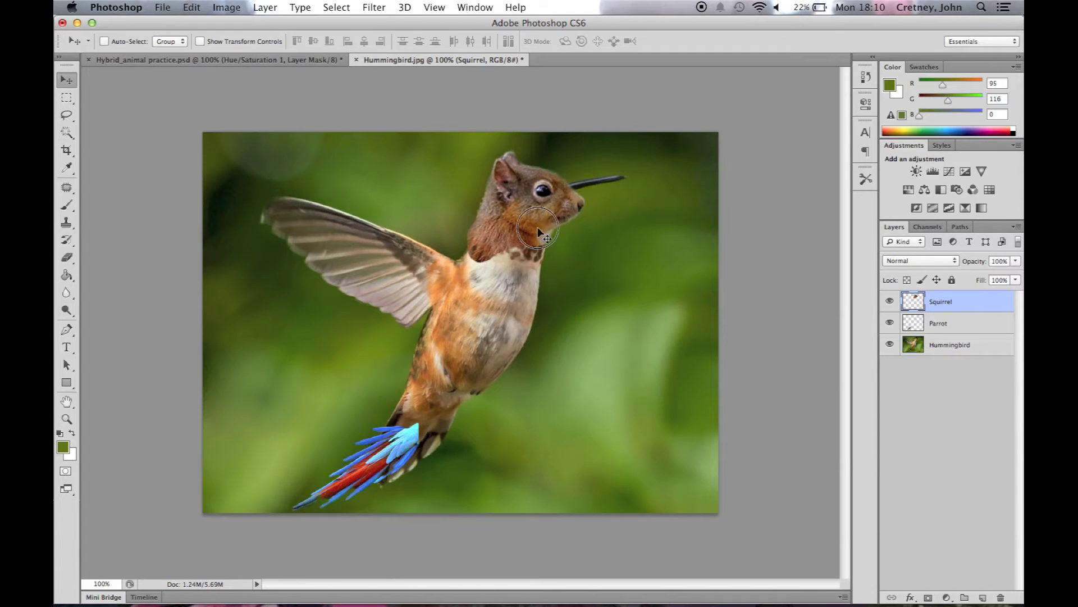
Nudge the squirrel head into place, then select the Parrot layer and open the Edit menu
{"action": "left_click_drag", "start_coordinate": [538, 229], "coordinate": [535, 224]}
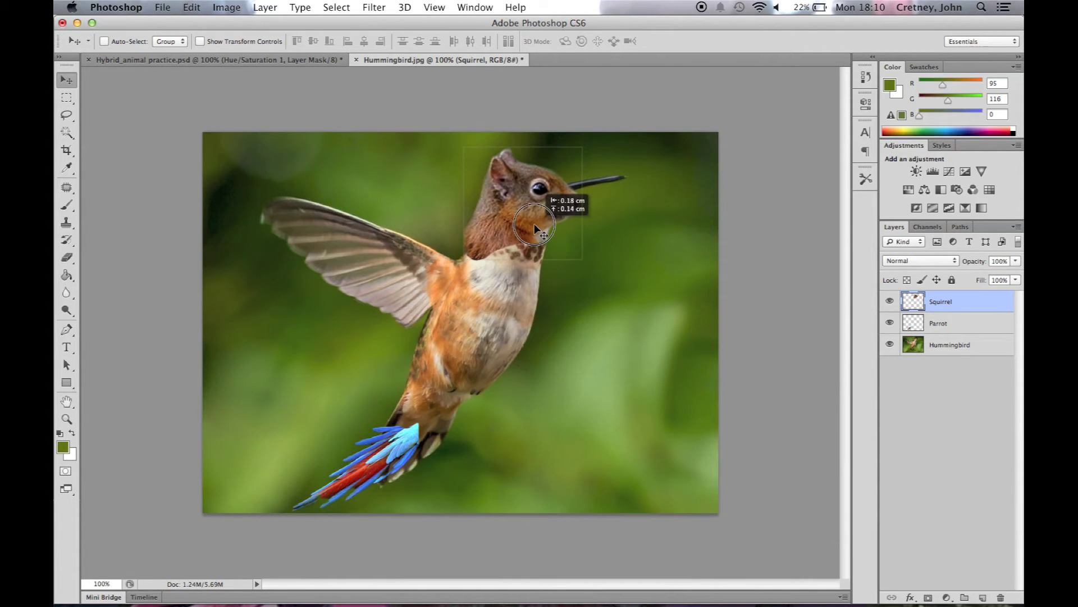
{"action": "left_click_drag", "start_coordinate": [534, 224], "coordinate": [538, 223]}
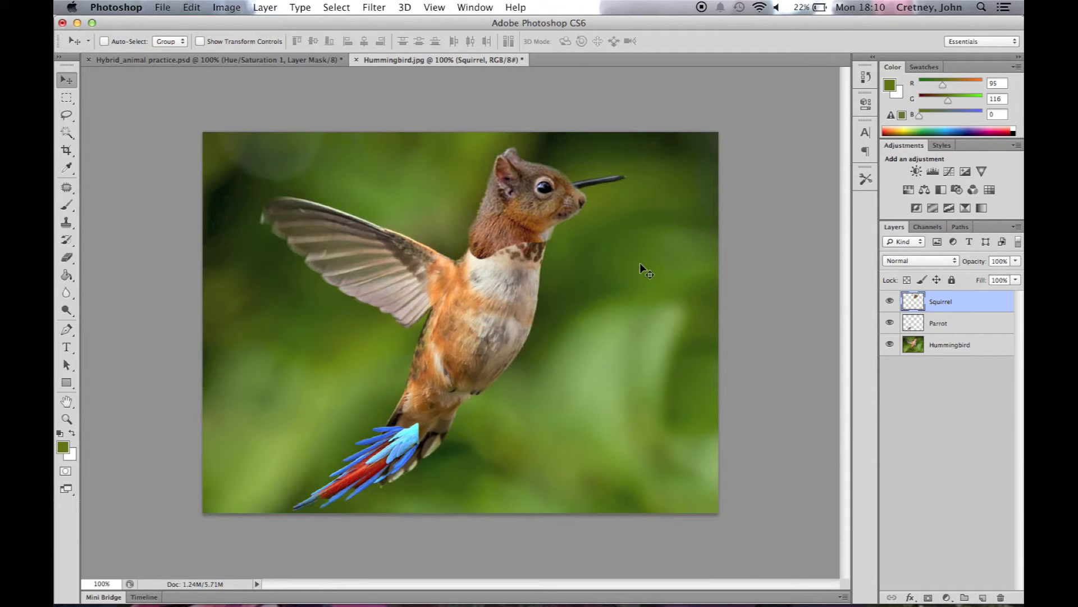
{"action": "left_click", "coordinate": [944, 324]}
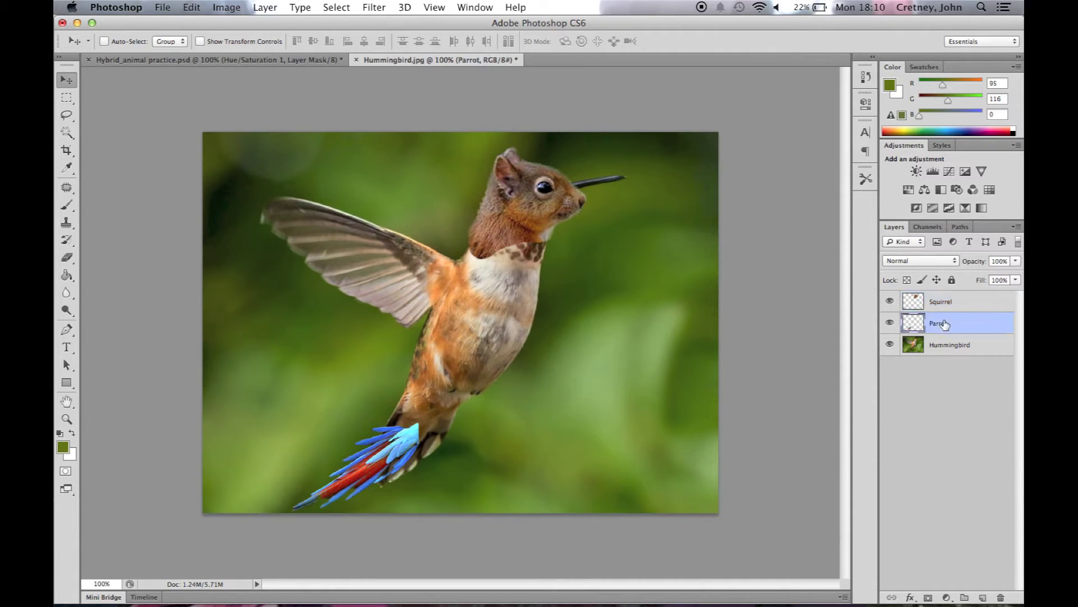
{"action": "left_click", "coordinate": [198, 9]}
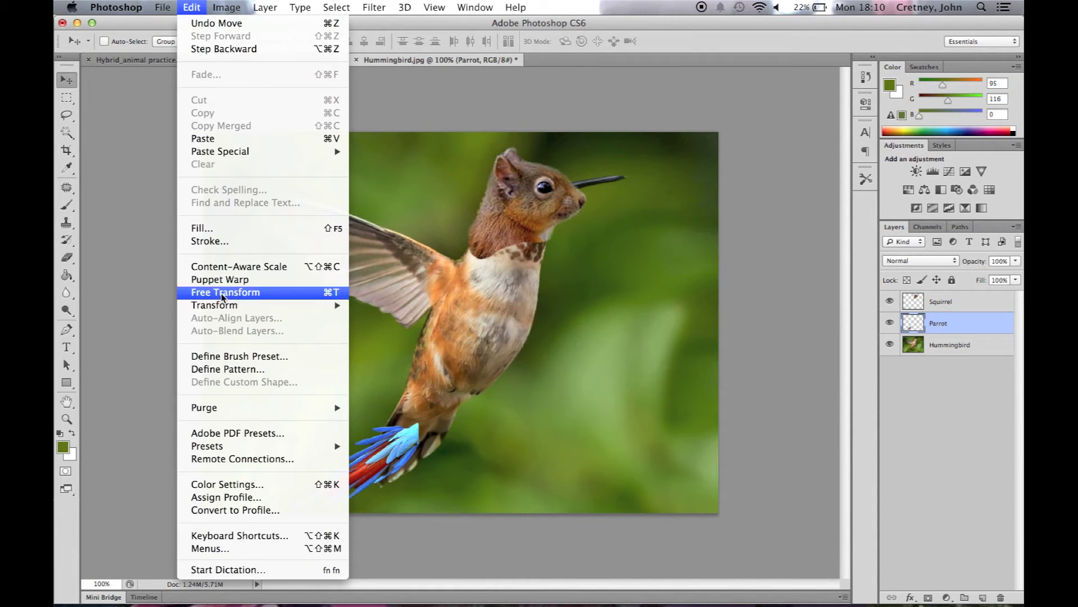
Free-transform the parrot tail to about 156%, tilted about -10°, under the hummingbird's body
{"action": "left_click", "coordinate": [222, 294]}
{"action": "left_click_drag", "start_coordinate": [420, 422], "coordinate": [462, 393]}
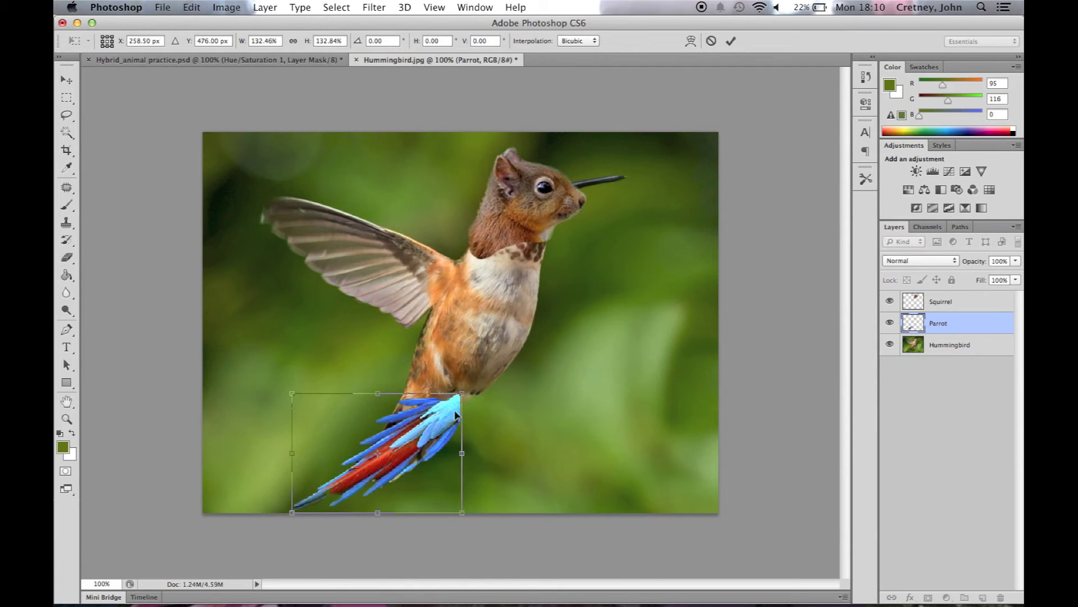
{"action": "left_click_drag", "start_coordinate": [478, 389], "coordinate": [461, 371]}
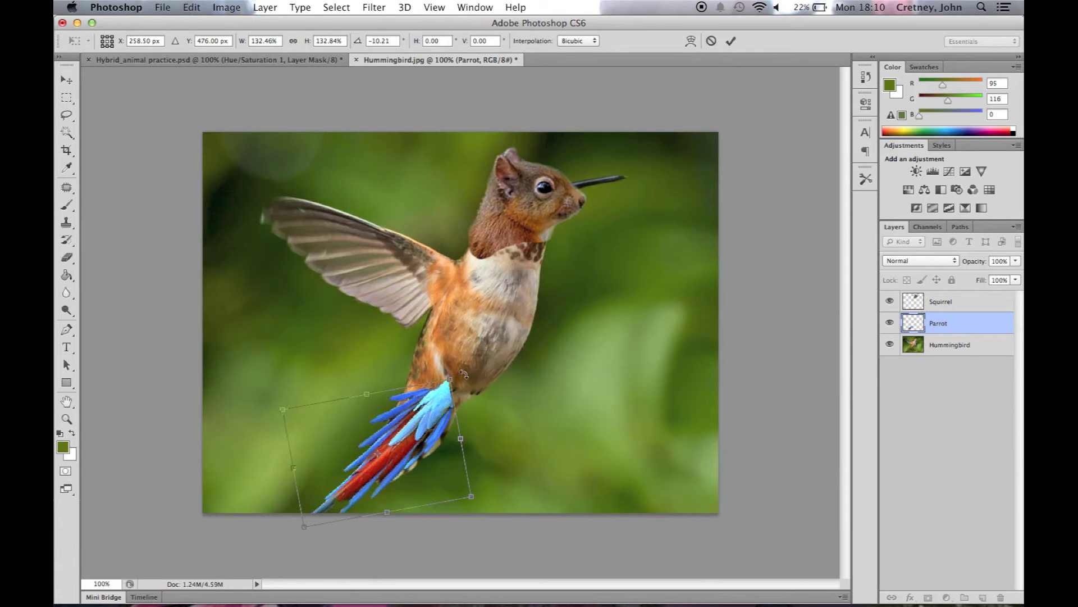
{"action": "left_click_drag", "start_coordinate": [425, 426], "coordinate": [412, 425]}
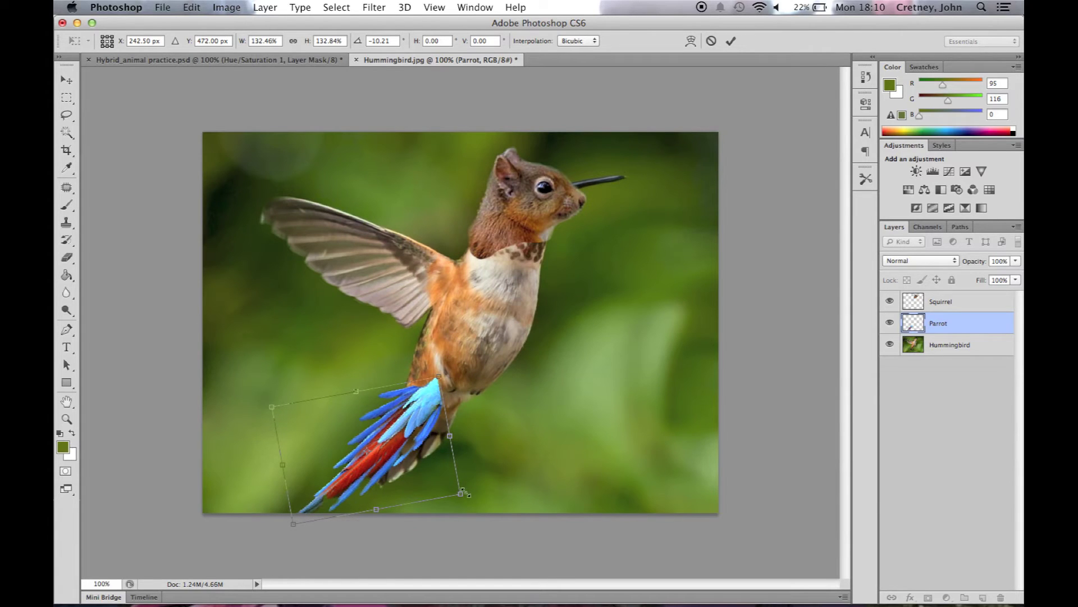
{"action": "left_click_drag", "start_coordinate": [461, 493], "coordinate": [489, 507]}
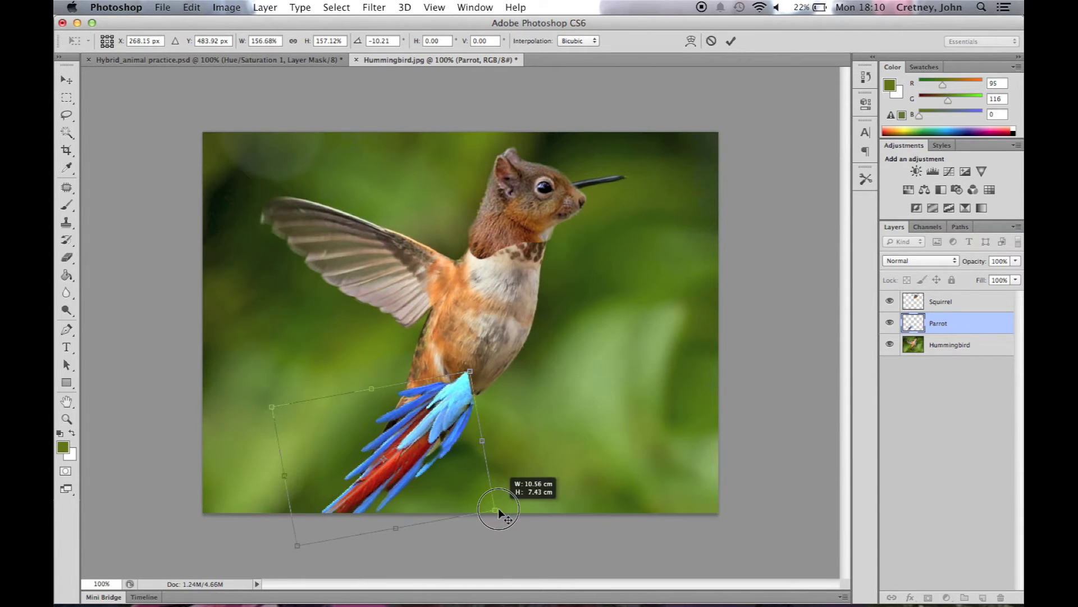
{"action": "left_click_drag", "start_coordinate": [422, 461], "coordinate": [403, 462]}
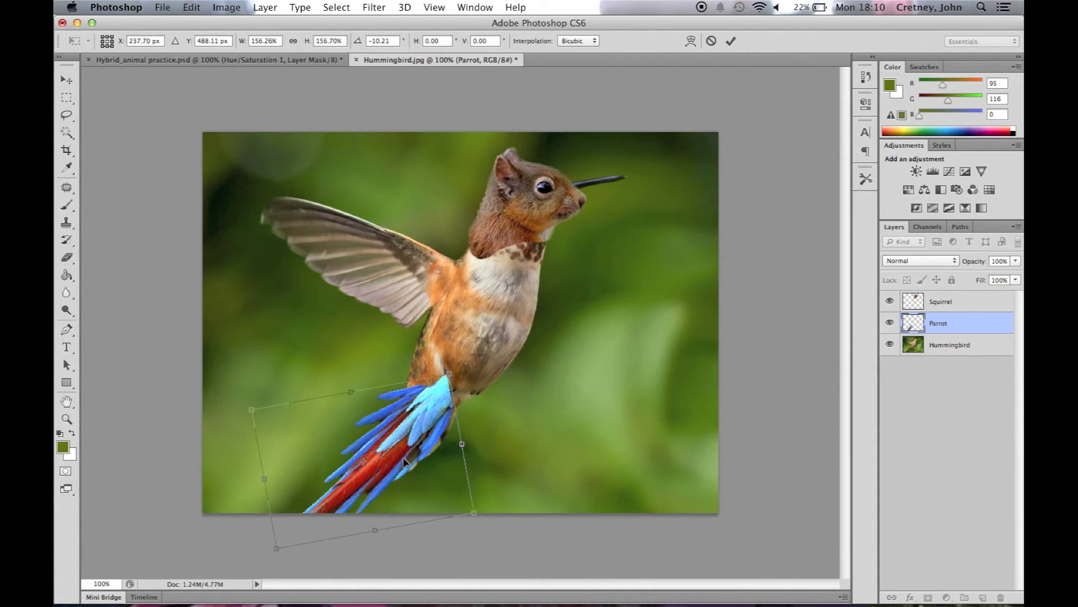
{"action": "left_click", "coordinate": [66, 76]}
{"action": "key", "text": "Return"}
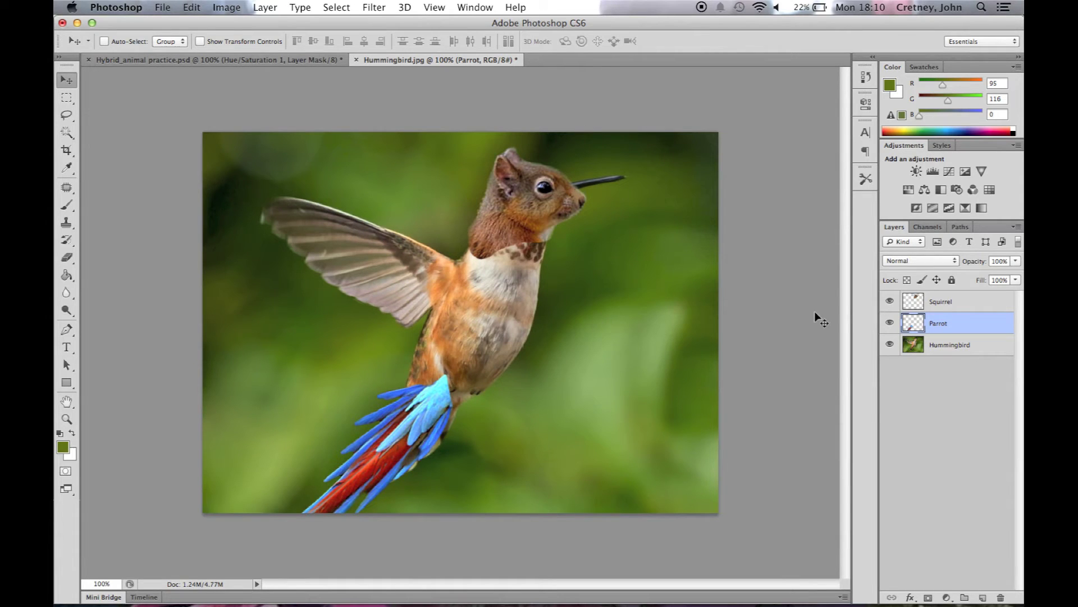
Clone-stamp brown fur over the white and spotted collar on the Squirrel layer's neck
{"action": "left_click", "coordinate": [967, 306]}
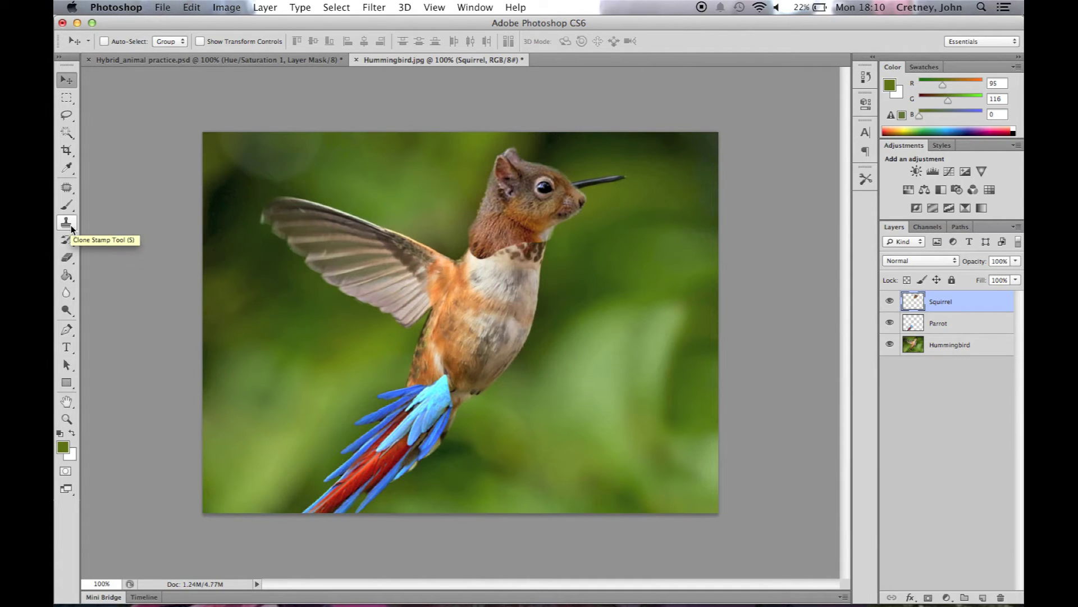
{"action": "left_click_drag", "start_coordinate": [71, 225], "coordinate": [97, 218]}
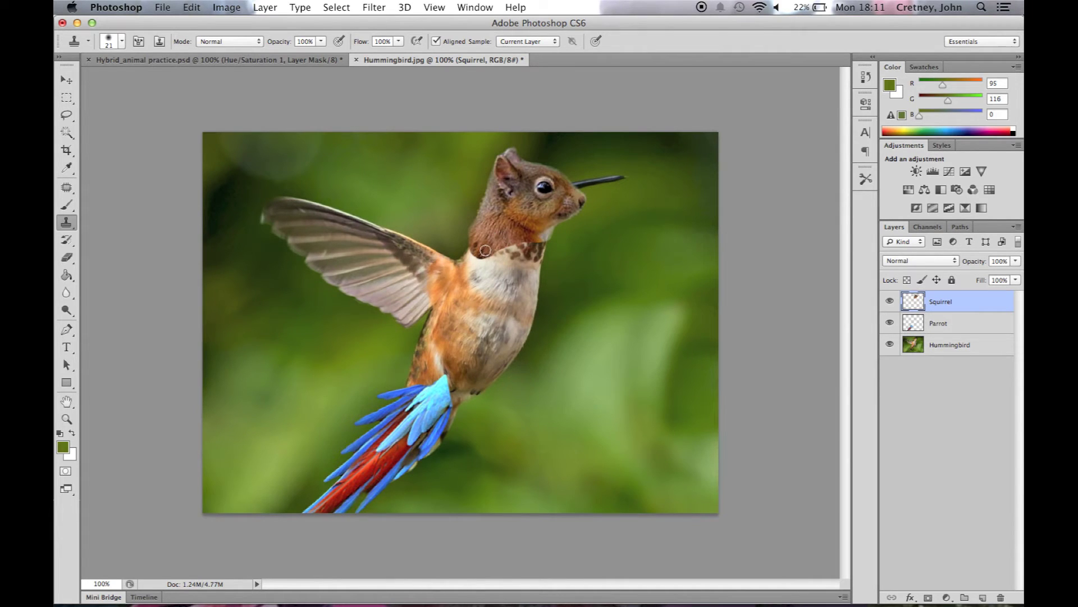
{"action": "mouse_move", "coordinate": [489, 262]}
{"action": "left_mouse_down"}
{"action": "mouse_move", "coordinate": [527, 246]}
{"action": "mouse_move", "coordinate": [542, 252]}
{"action": "mouse_move", "coordinate": [470, 250]}
{"action": "mouse_move", "coordinate": [490, 262]}
{"action": "left_mouse_up"}
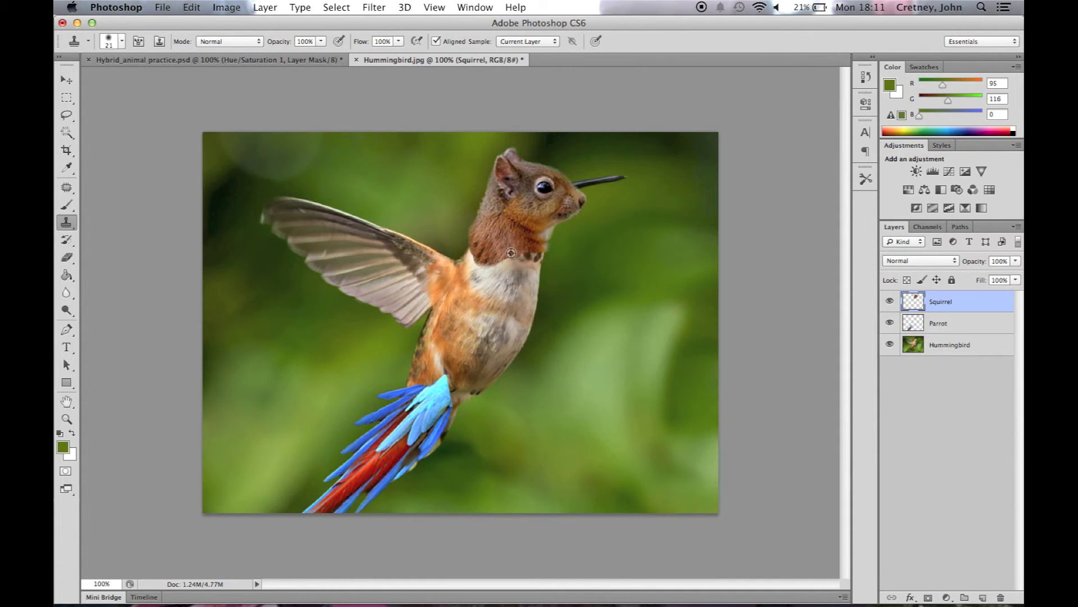
{"action": "left_click_drag", "start_coordinate": [511, 254], "coordinate": [535, 261]}
{"action": "left_click_drag", "start_coordinate": [531, 258], "coordinate": [475, 253]}
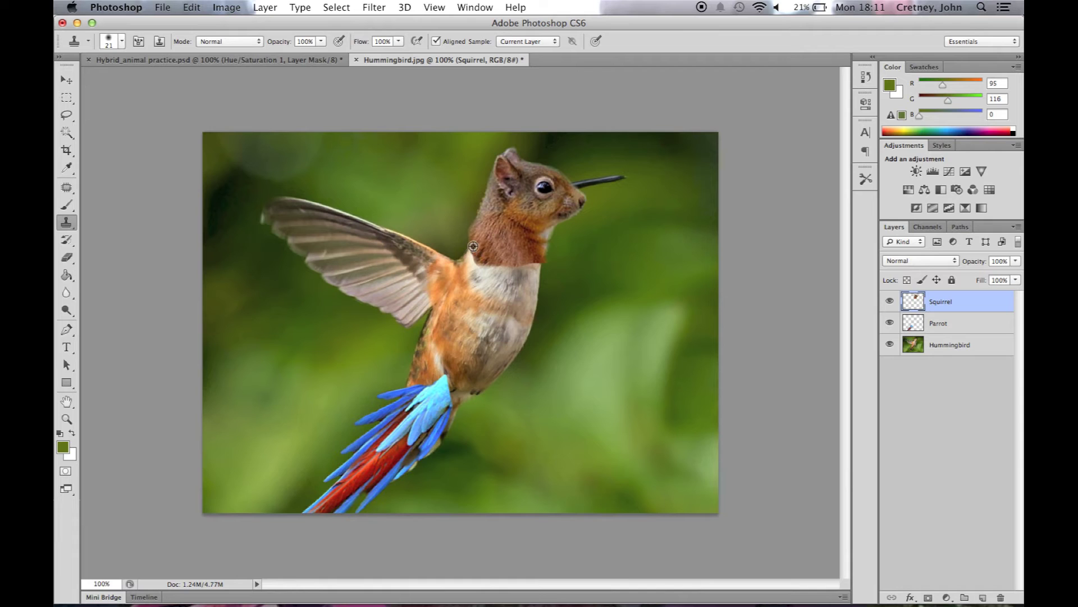
{"action": "mouse_move", "coordinate": [474, 246]}
{"action": "left_mouse_down"}
{"action": "mouse_move", "coordinate": [545, 262]}
{"action": "mouse_move", "coordinate": [544, 236]}
{"action": "left_mouse_up"}
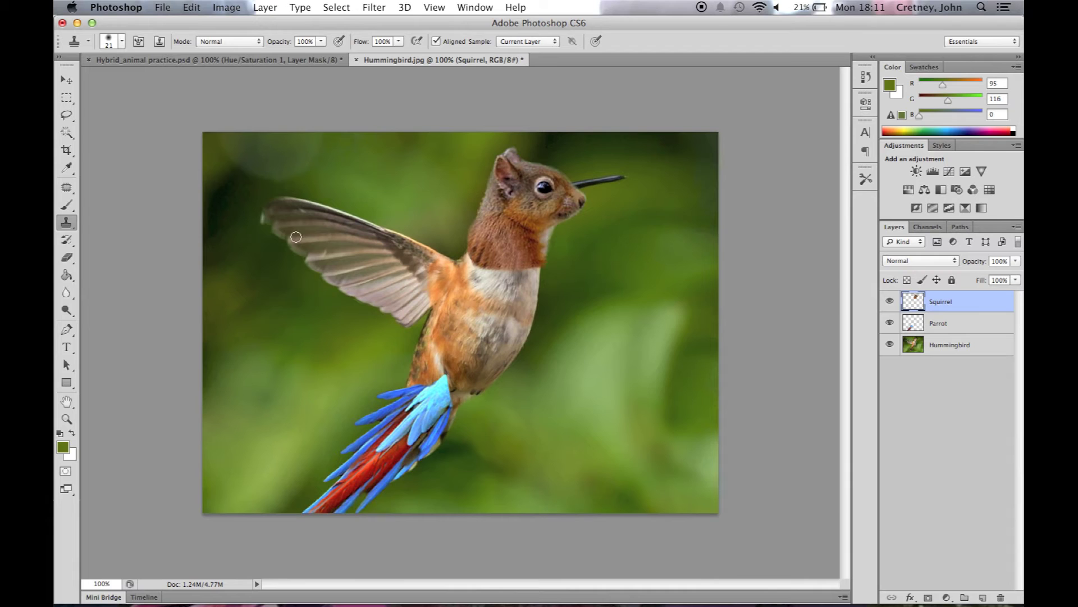
{"action": "left_click", "coordinate": [66, 206]}
{"action": "left_click", "coordinate": [67, 207]}
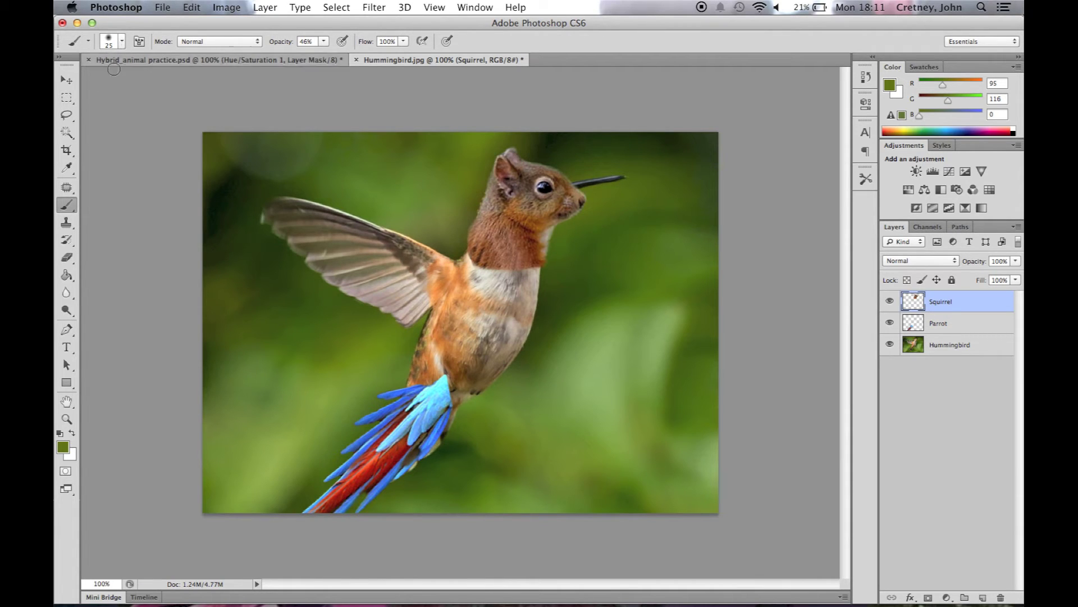
Soften the squirrel's neck seam with a soft round 25 px eraser at 33% opacity
{"action": "left_click", "coordinate": [68, 259]}
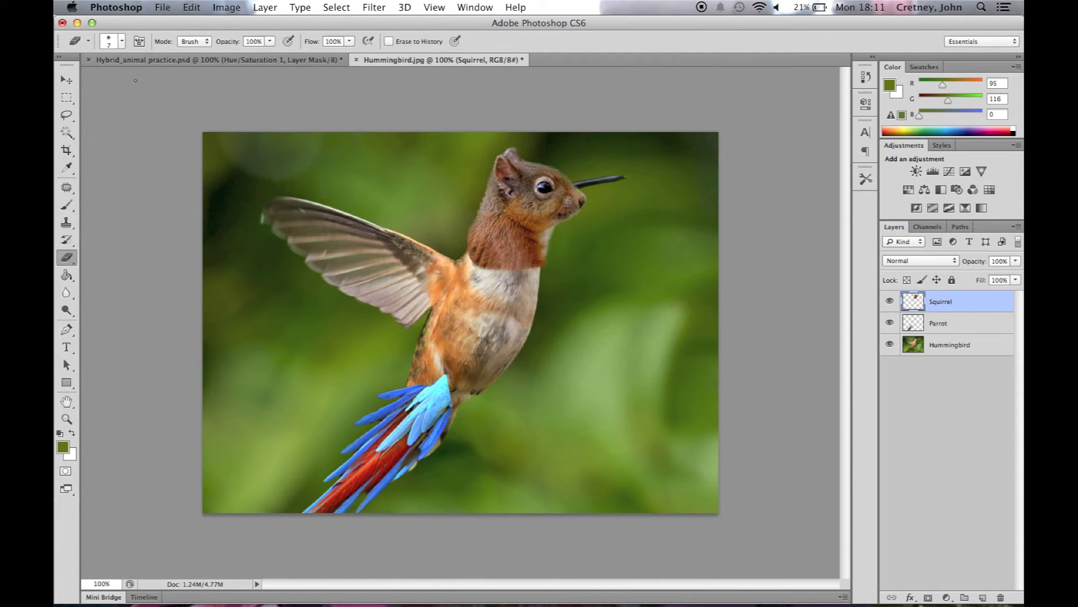
{"action": "left_click", "coordinate": [271, 41]}
{"action": "left_click_drag", "start_coordinate": [272, 56], "coordinate": [228, 56]}
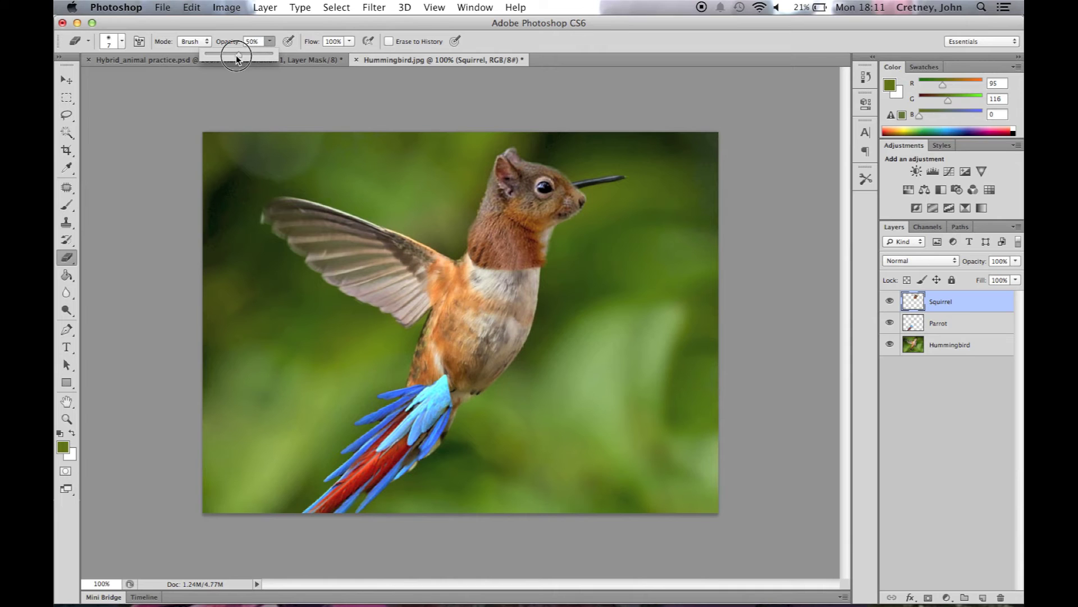
{"action": "left_click", "coordinate": [121, 41]}
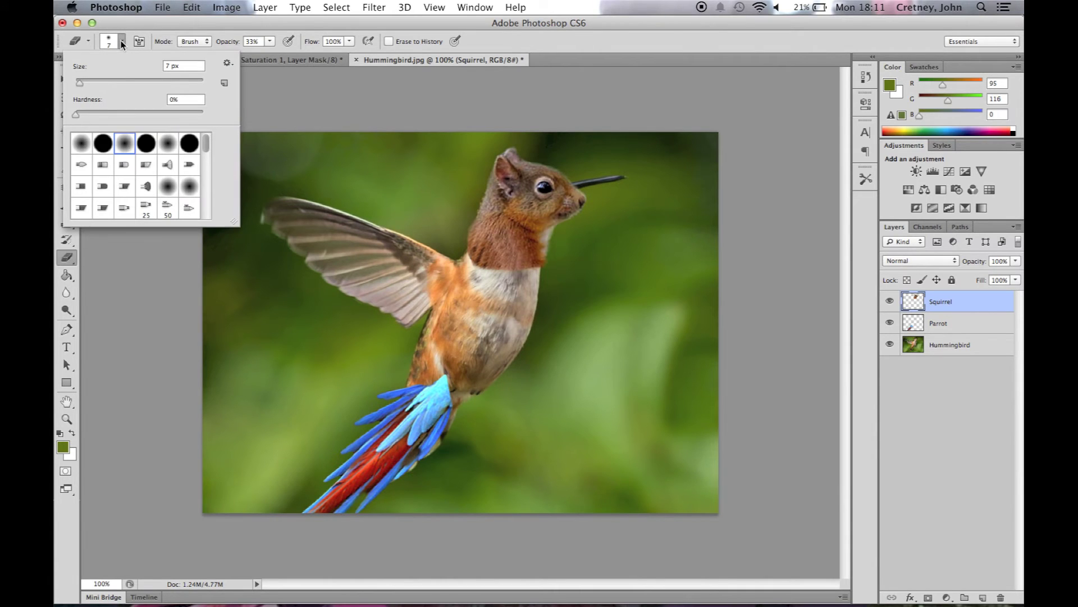
{"action": "double_click", "coordinate": [83, 144]}
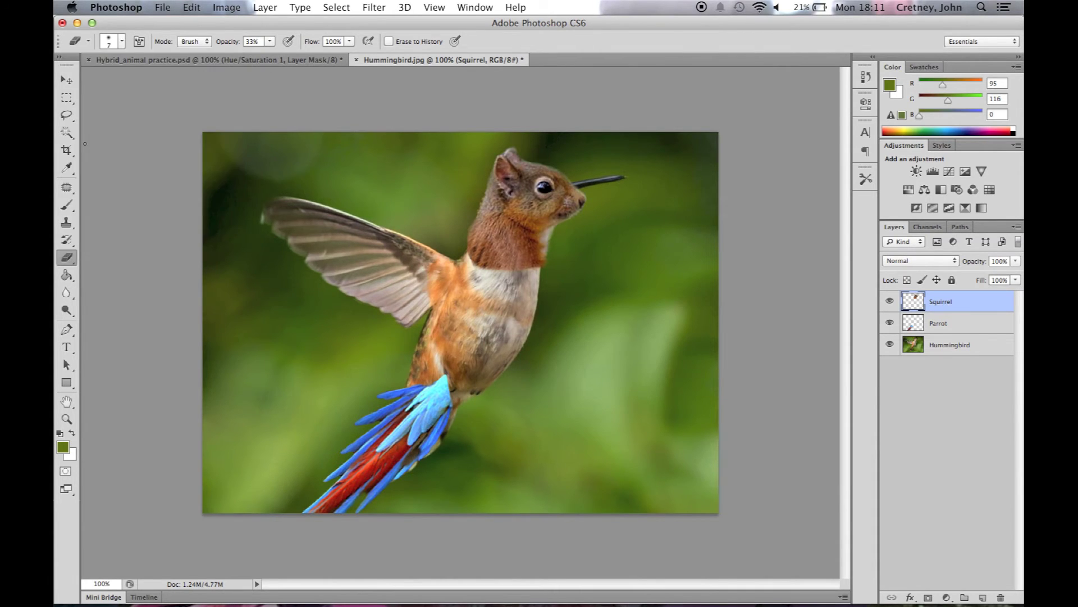
{"action": "key", "text": "bracketright"}
{"action": "key", "text": "bracketright"}
{"action": "key", "text": "bracketright"}
{"action": "mouse_move", "coordinate": [472, 270]}
{"action": "left_mouse_down"}
{"action": "mouse_move", "coordinate": [550, 263]}
{"action": "mouse_move", "coordinate": [462, 261]}
{"action": "left_mouse_up"}
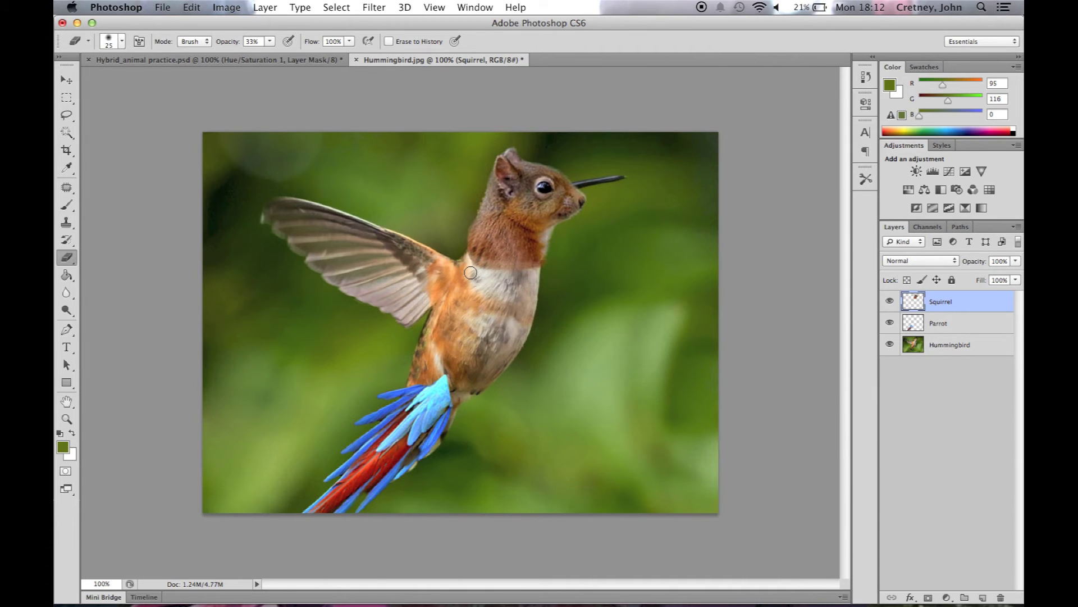
Raise eraser opacity to 59% and fade the neck fur into the lighter chest
{"action": "left_click", "coordinate": [269, 42]}
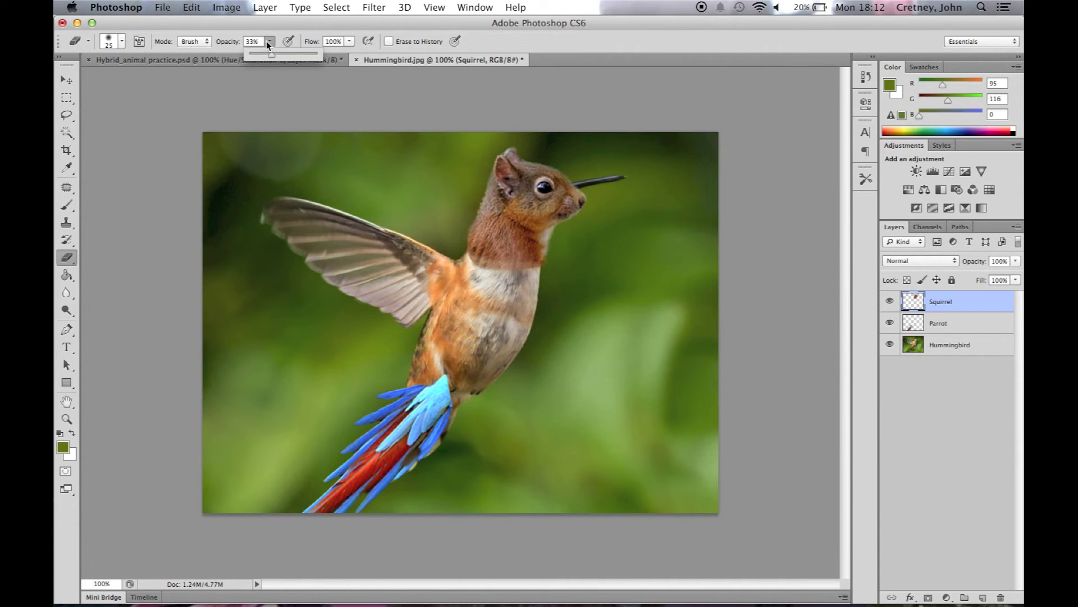
{"action": "left_click_drag", "start_coordinate": [274, 58], "coordinate": [290, 61]}
{"action": "left_click", "coordinate": [476, 269]}
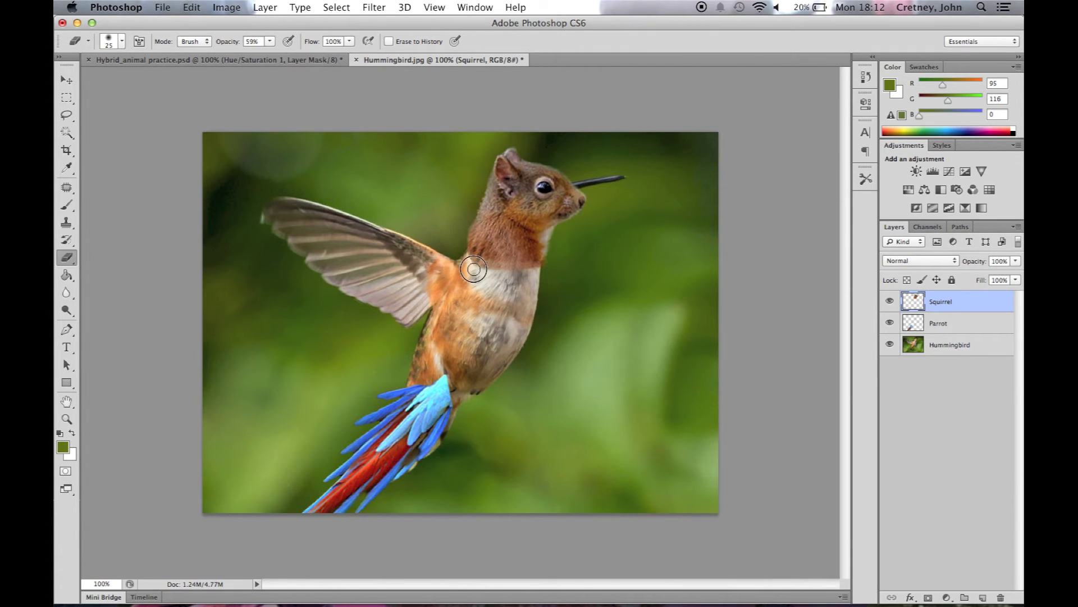
{"action": "left_click_drag", "start_coordinate": [470, 268], "coordinate": [542, 272]}
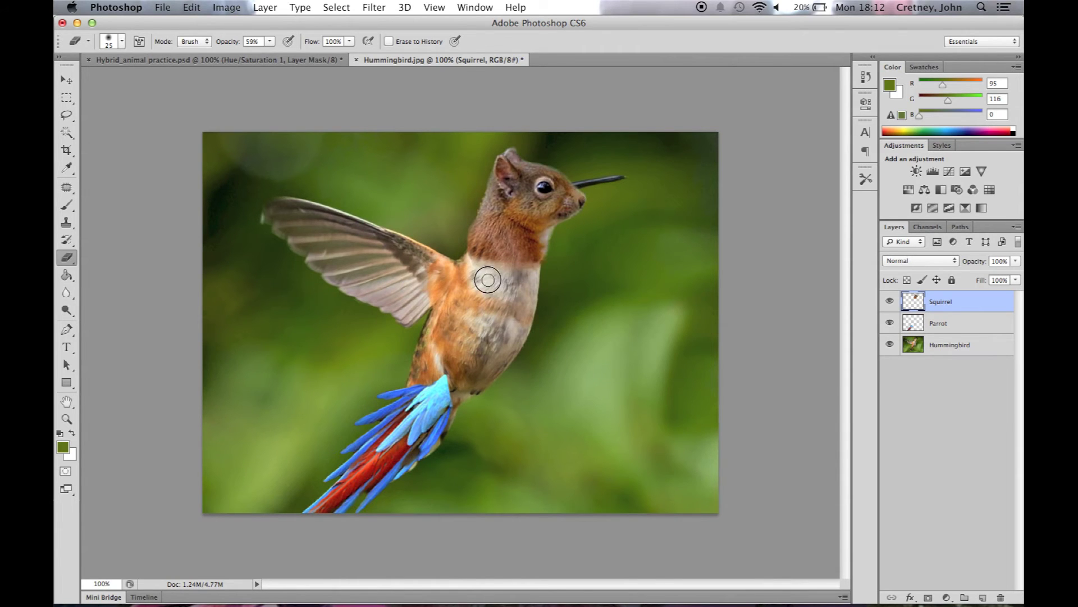
{"action": "left_click_drag", "start_coordinate": [542, 271], "coordinate": [462, 255]}
{"action": "left_click_drag", "start_coordinate": [464, 227], "coordinate": [464, 207]}
{"action": "left_click", "coordinate": [72, 84]}
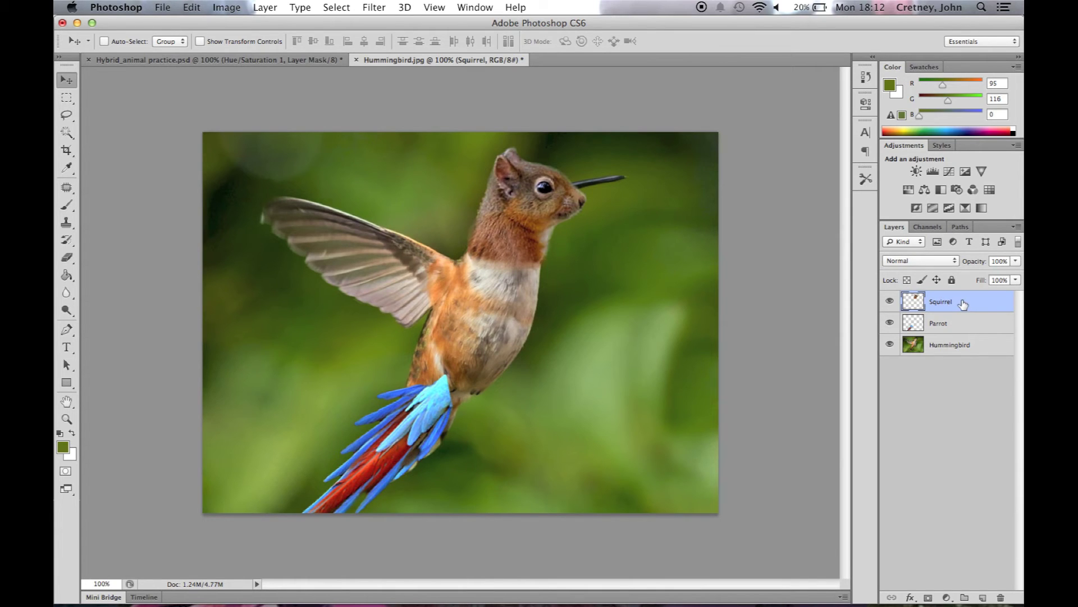
Add a Color Balance layer clipped to Squirrel: midtones Green +7, Yellow -14; then select Parrot
{"action": "left_click", "coordinate": [946, 597]}
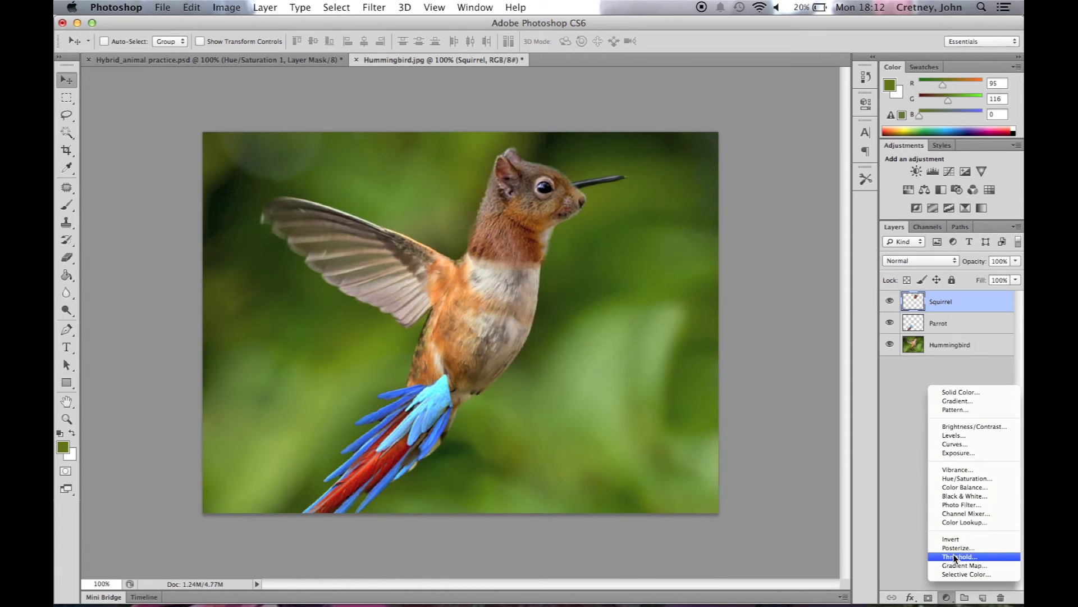
{"action": "left_click", "coordinate": [962, 487]}
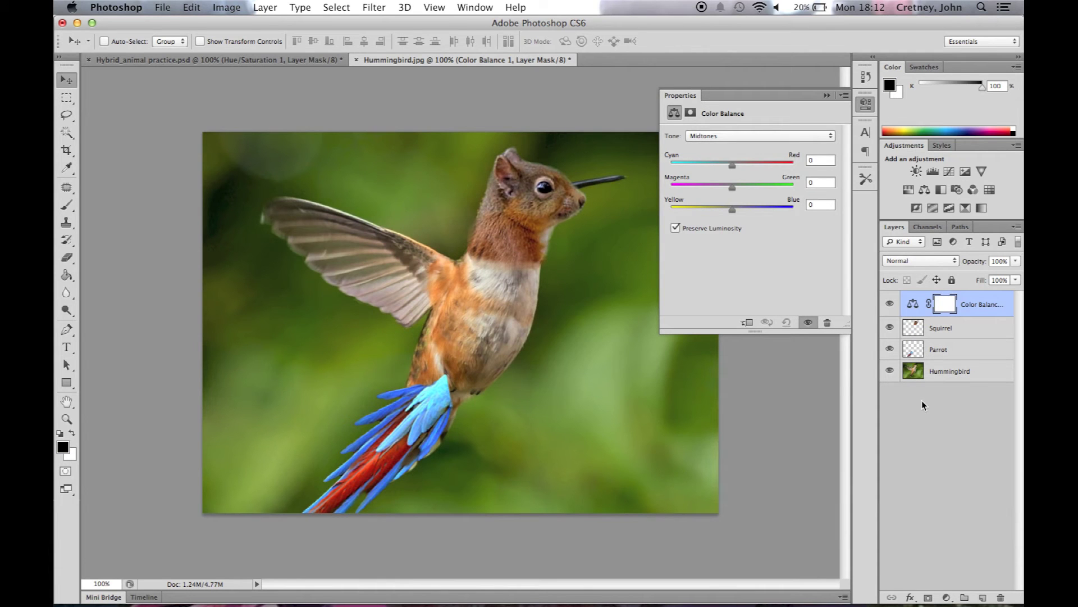
{"action": "mouse_move", "coordinate": [732, 210]}
{"action": "left_mouse_down"}
{"action": "mouse_move", "coordinate": [665, 217]}
{"action": "mouse_move", "coordinate": [679, 220]}
{"action": "left_mouse_up"}
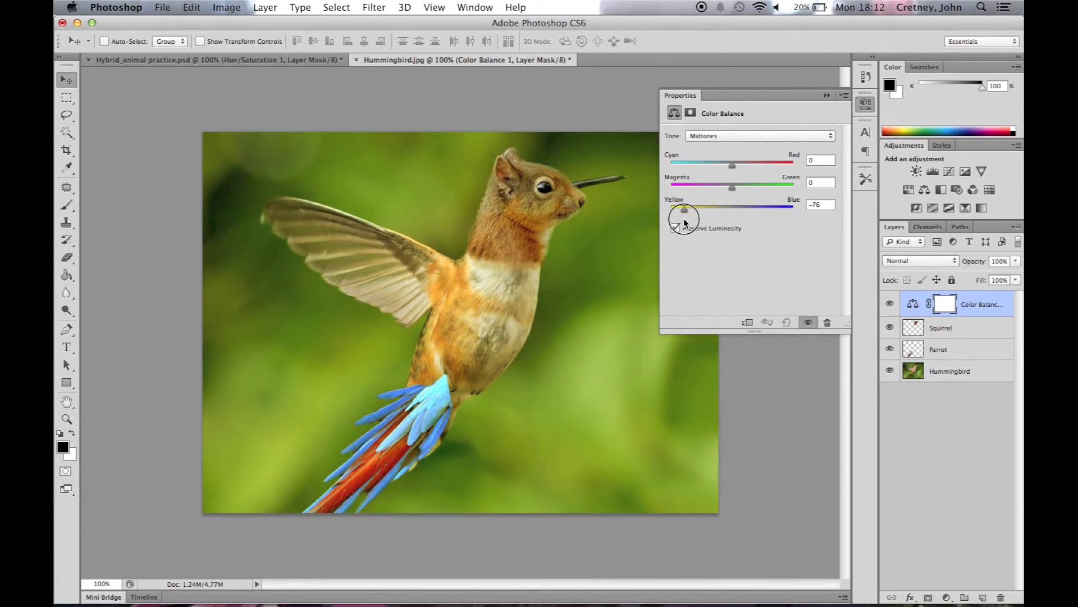
{"action": "left_click_drag", "start_coordinate": [679, 220], "coordinate": [683, 222]}
{"action": "left_click", "coordinate": [749, 323]}
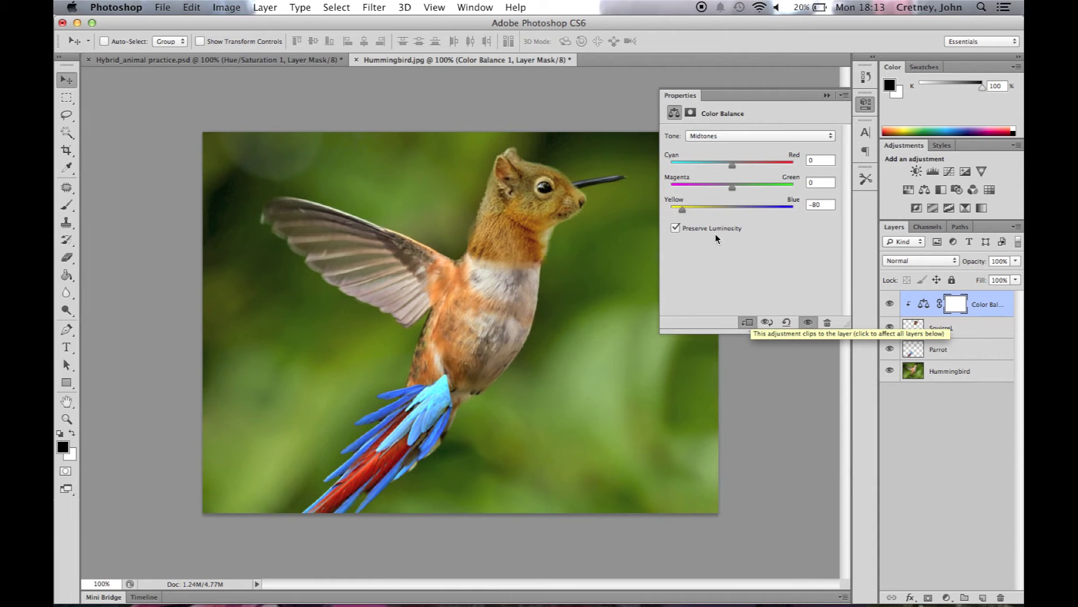
{"action": "mouse_move", "coordinate": [682, 209]}
{"action": "left_mouse_down"}
{"action": "mouse_move", "coordinate": [740, 215]}
{"action": "mouse_move", "coordinate": [723, 215]}
{"action": "mouse_move", "coordinate": [724, 191]}
{"action": "mouse_move", "coordinate": [740, 193]}
{"action": "left_mouse_up"}
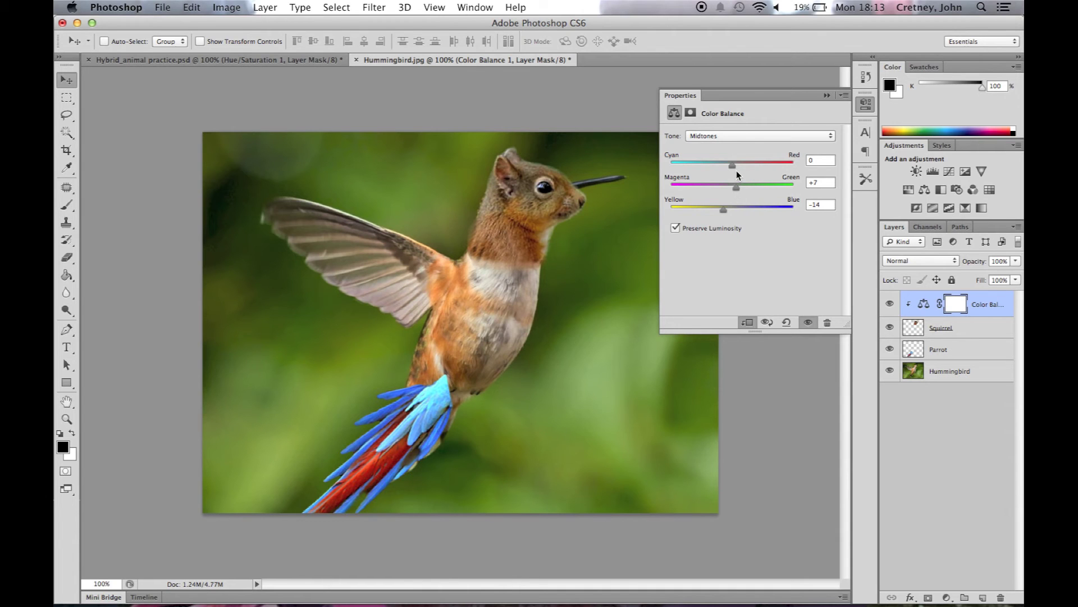
{"action": "left_click", "coordinate": [826, 96]}
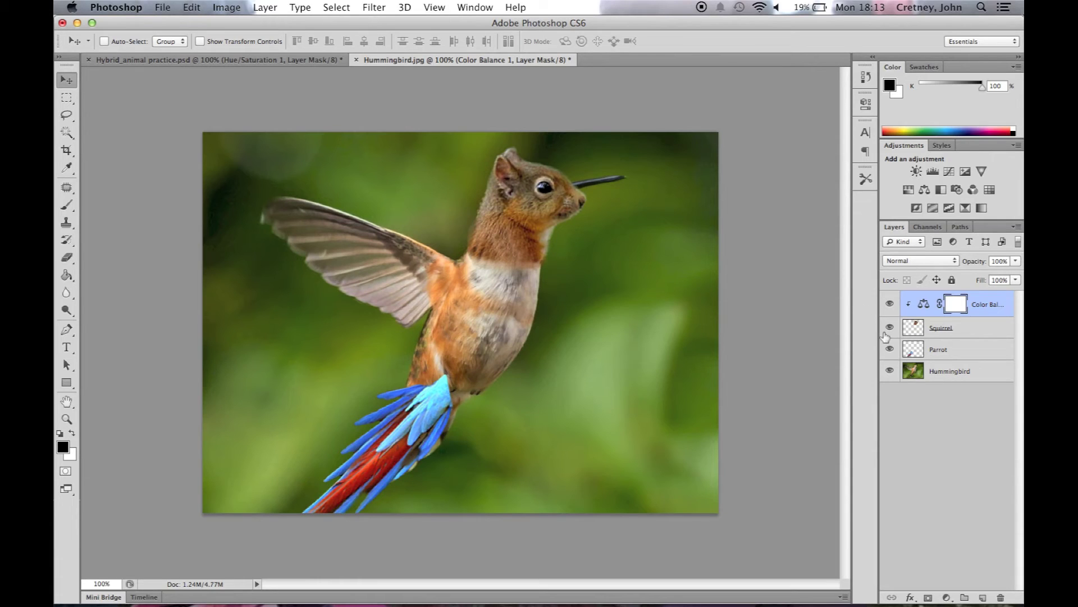
{"action": "left_click", "coordinate": [914, 352]}
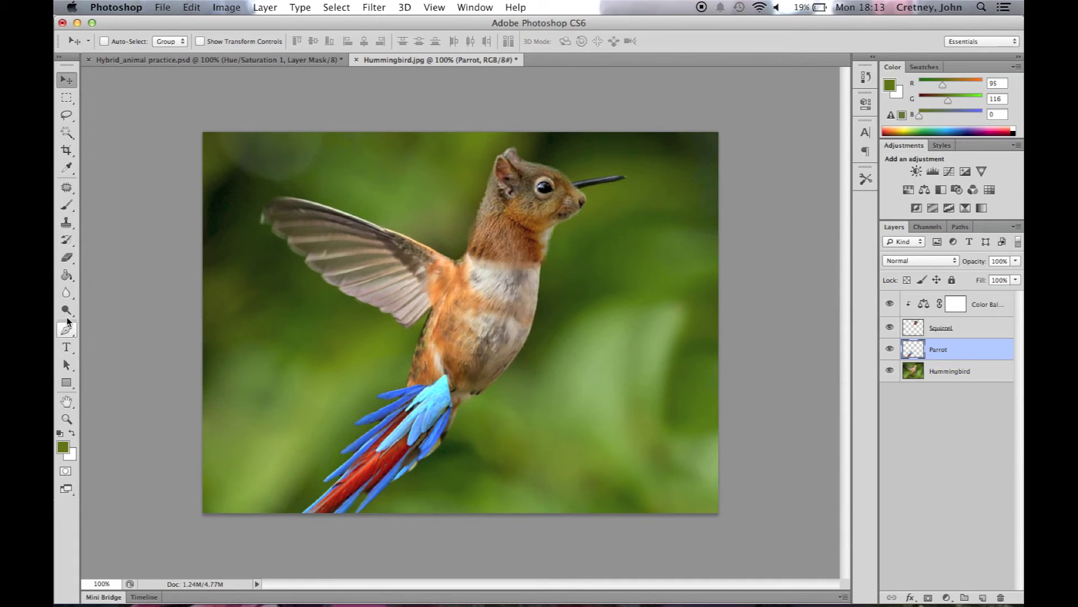
Erase the blue feathers at the tail base on the Parrot layer at 69%, then 84% opacity
{"action": "left_click", "coordinate": [66, 257]}
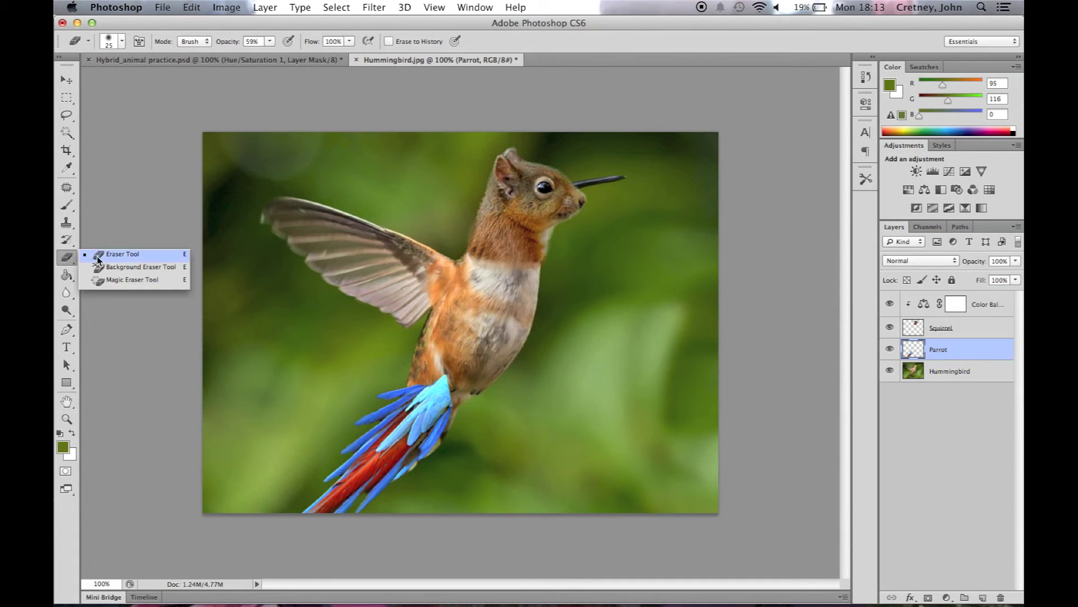
{"action": "left_click", "coordinate": [98, 256]}
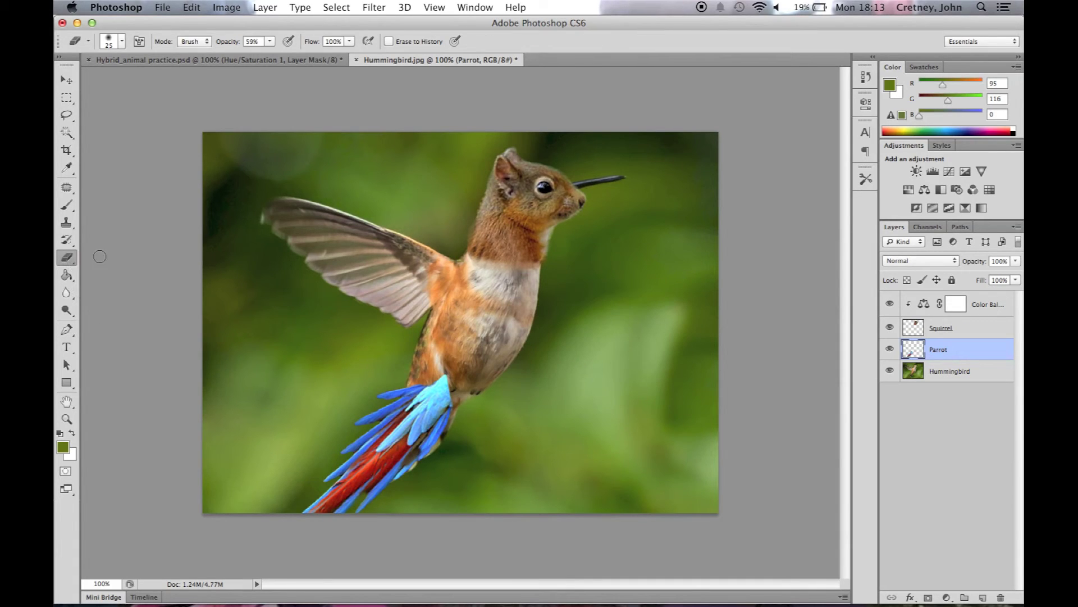
{"action": "left_click", "coordinate": [270, 40]}
{"action": "left_click_drag", "start_coordinate": [277, 52], "coordinate": [278, 55]}
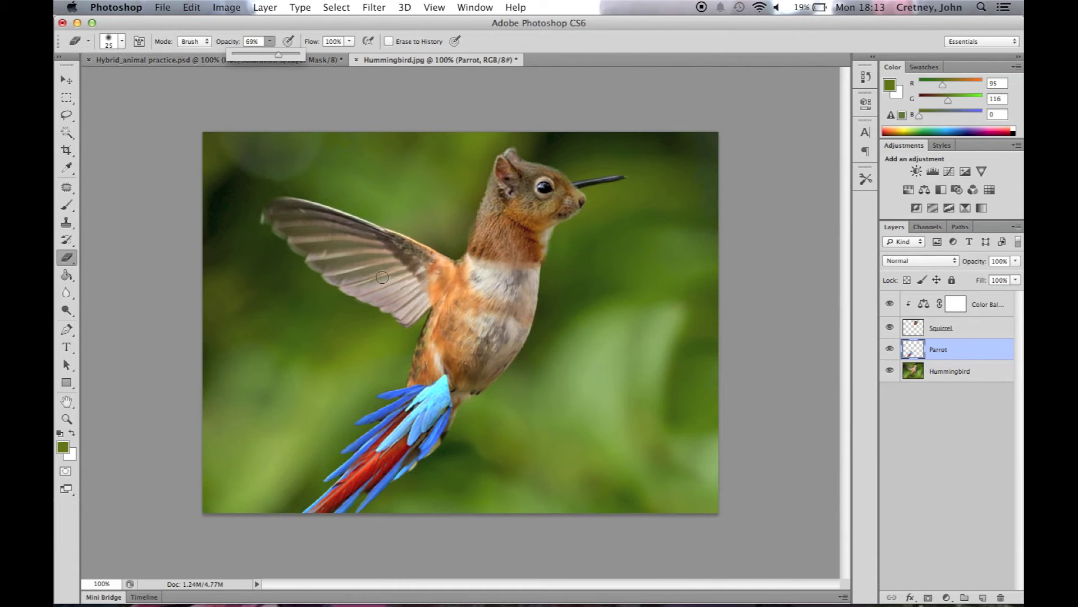
{"action": "left_click", "coordinate": [452, 377]}
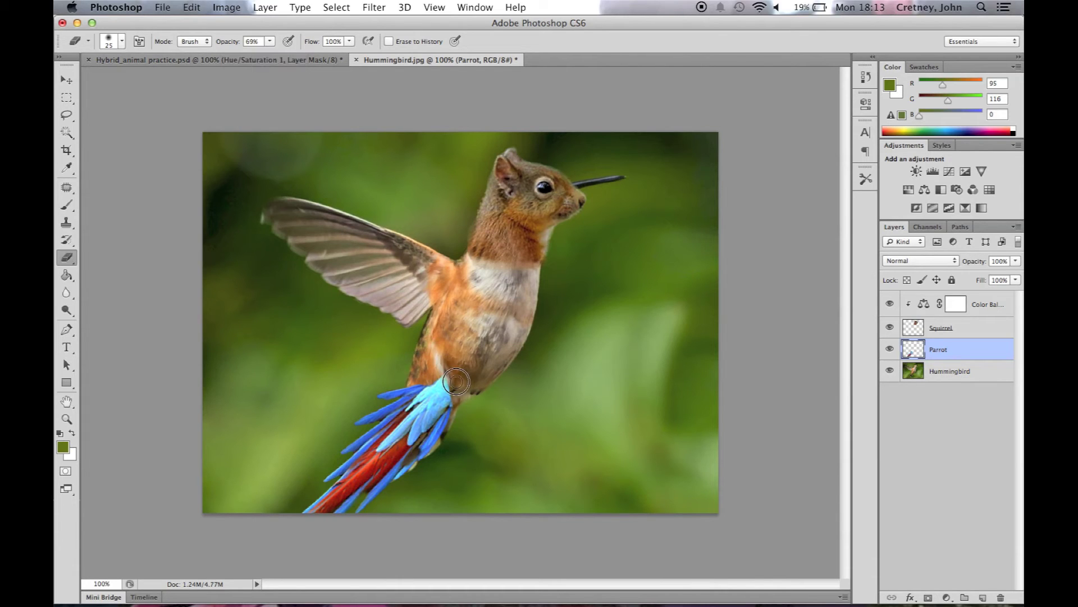
{"action": "left_click_drag", "start_coordinate": [445, 382], "coordinate": [447, 375]}
{"action": "left_click", "coordinate": [270, 41]}
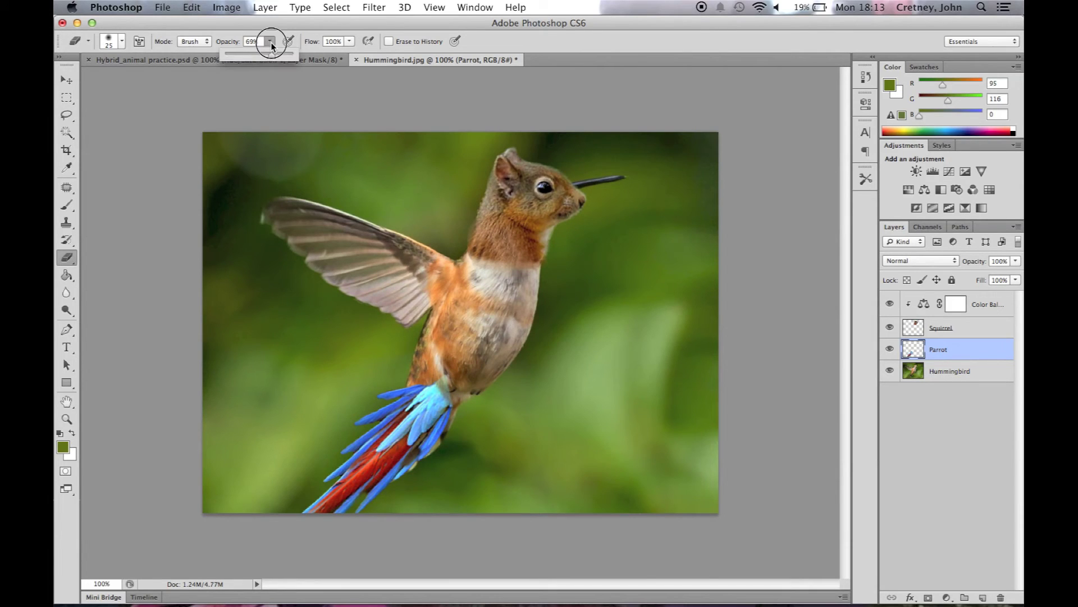
{"action": "left_click_drag", "start_coordinate": [271, 56], "coordinate": [281, 55]}
{"action": "left_click", "coordinate": [455, 404]}
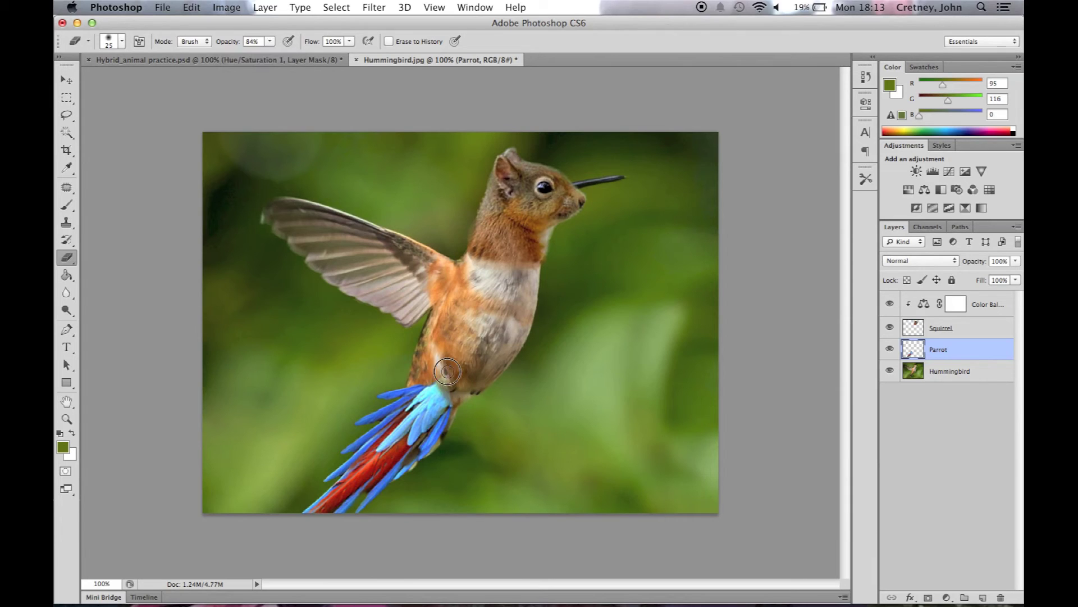
{"action": "mouse_move", "coordinate": [448, 387]}
{"action": "left_mouse_down"}
{"action": "mouse_move", "coordinate": [427, 372]}
{"action": "mouse_move", "coordinate": [454, 408]}
{"action": "mouse_move", "coordinate": [423, 382]}
{"action": "left_mouse_up"}
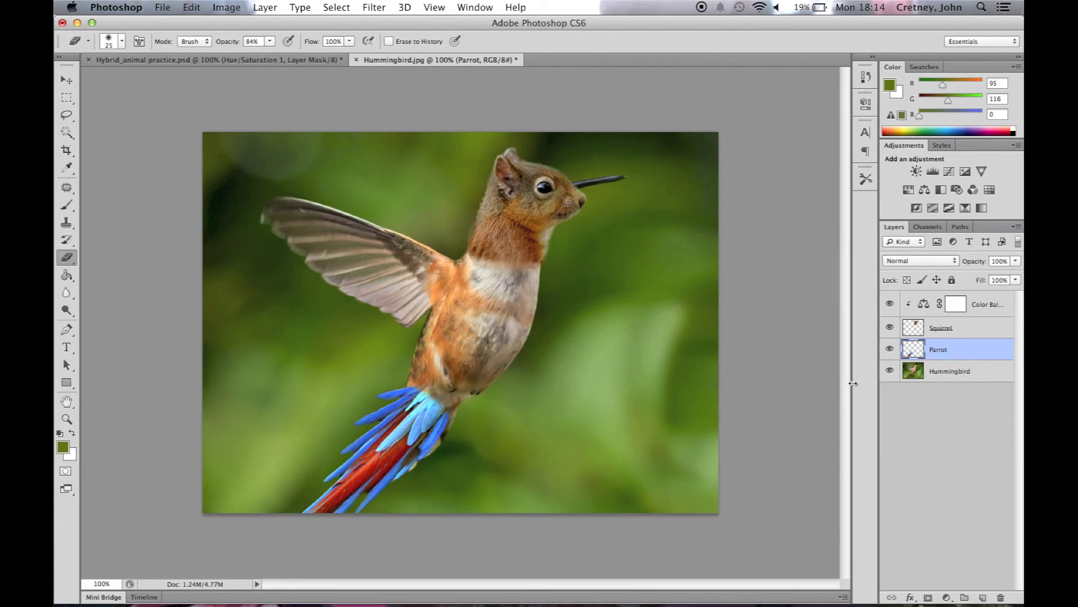
Erase the squirrel's neck fur at 59% opacity to reveal the bird's chest
{"action": "left_click", "coordinate": [934, 333]}
{"action": "mouse_move", "coordinate": [470, 276]}
{"action": "left_mouse_down"}
{"action": "mouse_move", "coordinate": [483, 259]}
{"action": "mouse_move", "coordinate": [464, 235]}
{"action": "mouse_move", "coordinate": [534, 276]}
{"action": "mouse_move", "coordinate": [538, 292]}
{"action": "left_mouse_up"}
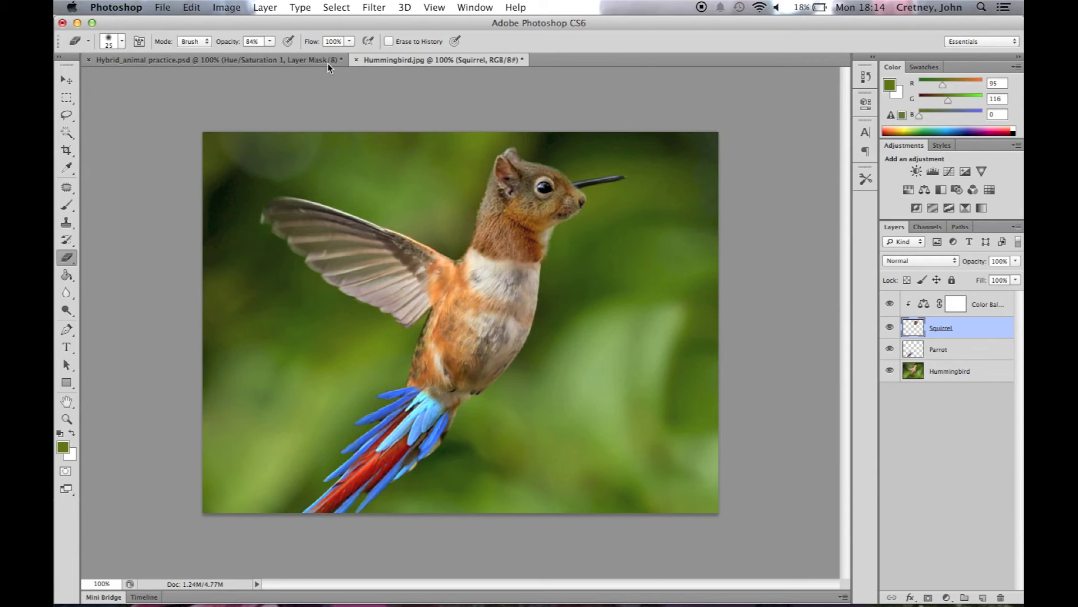
{"action": "left_click", "coordinate": [269, 42]}
{"action": "left_click_drag", "start_coordinate": [273, 54], "coordinate": [255, 54]}
{"action": "left_click", "coordinate": [483, 261]}
{"action": "left_click_drag", "start_coordinate": [477, 255], "coordinate": [503, 264]}
Add a Color Balance layer clipped to Parrot with Red +70, Green +23, Yellow -63
{"action": "left_click", "coordinate": [66, 79]}
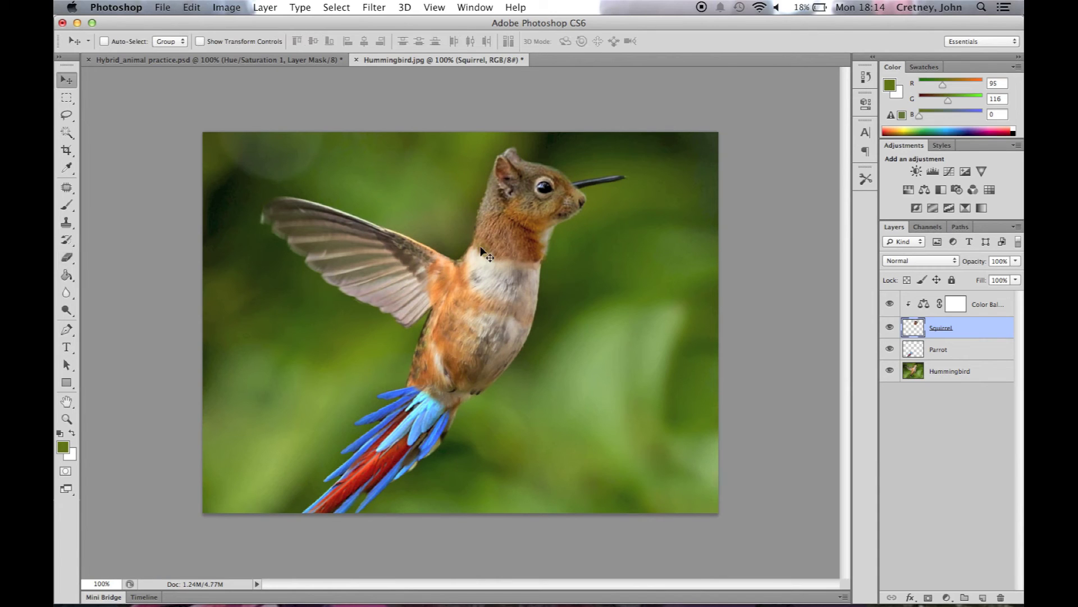
{"action": "left_click", "coordinate": [943, 350]}
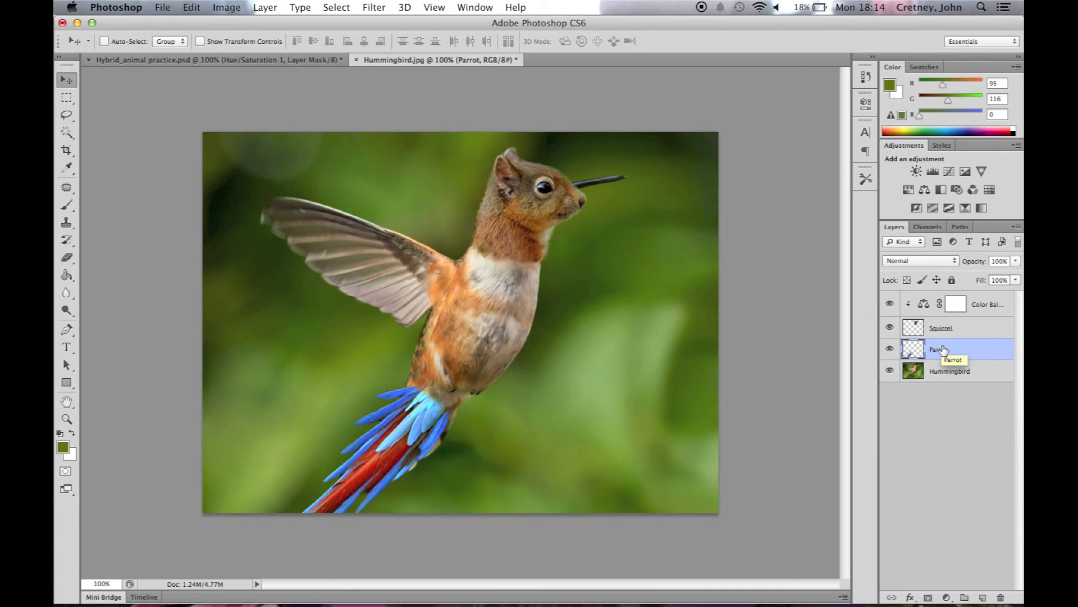
{"action": "left_click", "coordinate": [946, 597]}
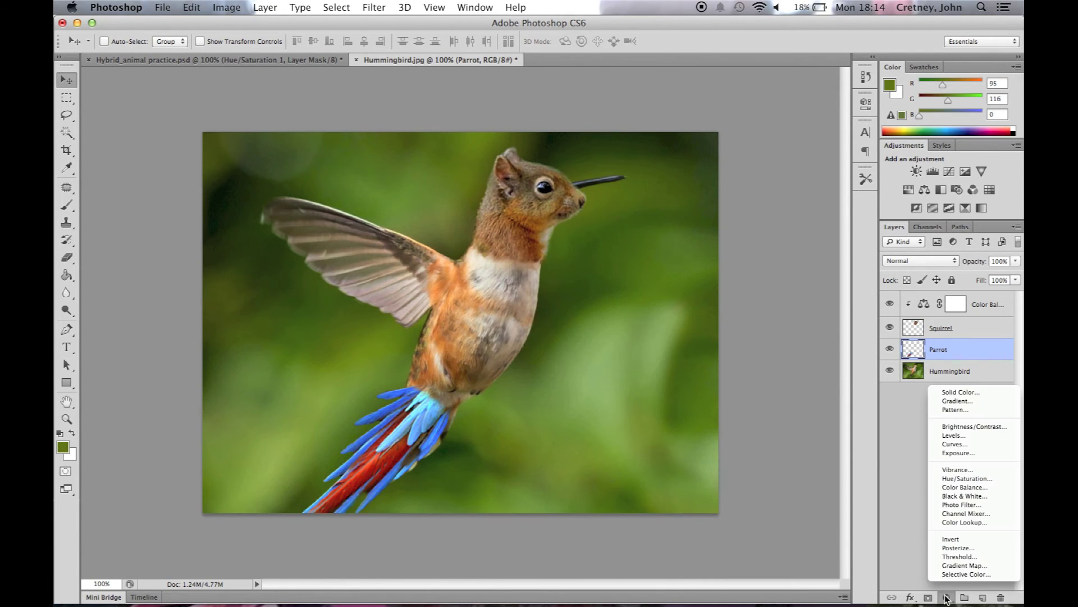
{"action": "left_click", "coordinate": [963, 489]}
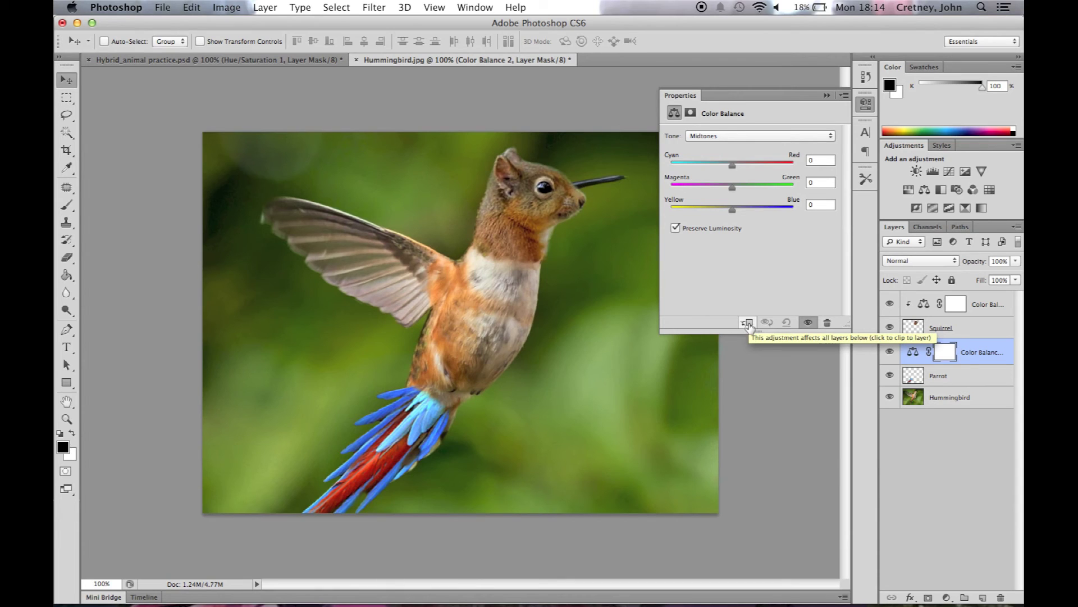
{"action": "left_click", "coordinate": [748, 323]}
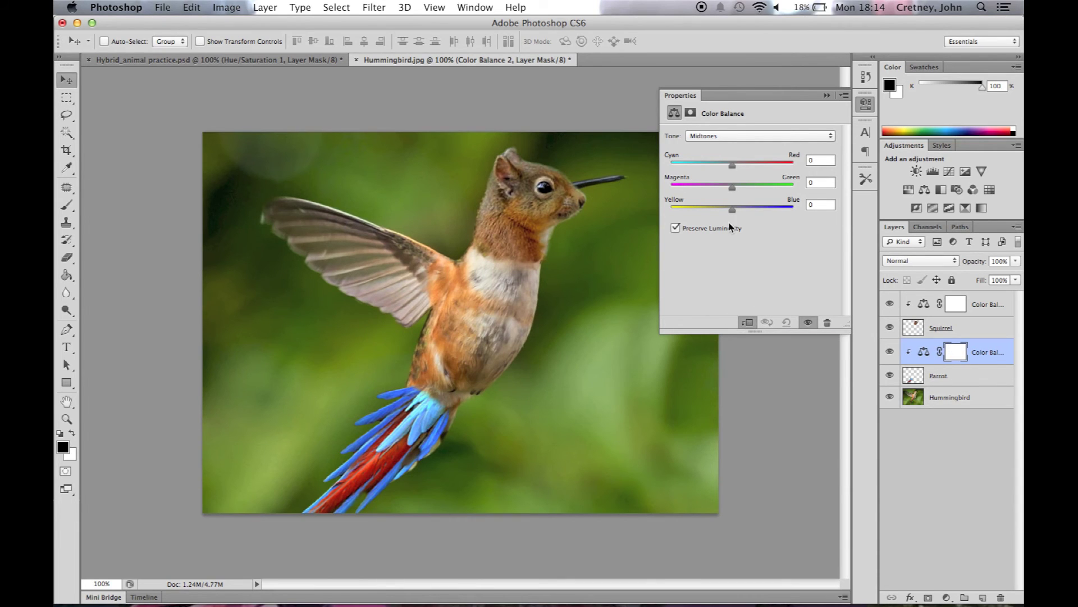
{"action": "left_click_drag", "start_coordinate": [733, 209], "coordinate": [692, 211]}
{"action": "mouse_move", "coordinate": [734, 192]}
{"action": "left_mouse_down"}
{"action": "mouse_move", "coordinate": [747, 192]}
{"action": "mouse_move", "coordinate": [760, 165]}
{"action": "mouse_move", "coordinate": [776, 168]}
{"action": "left_mouse_up"}
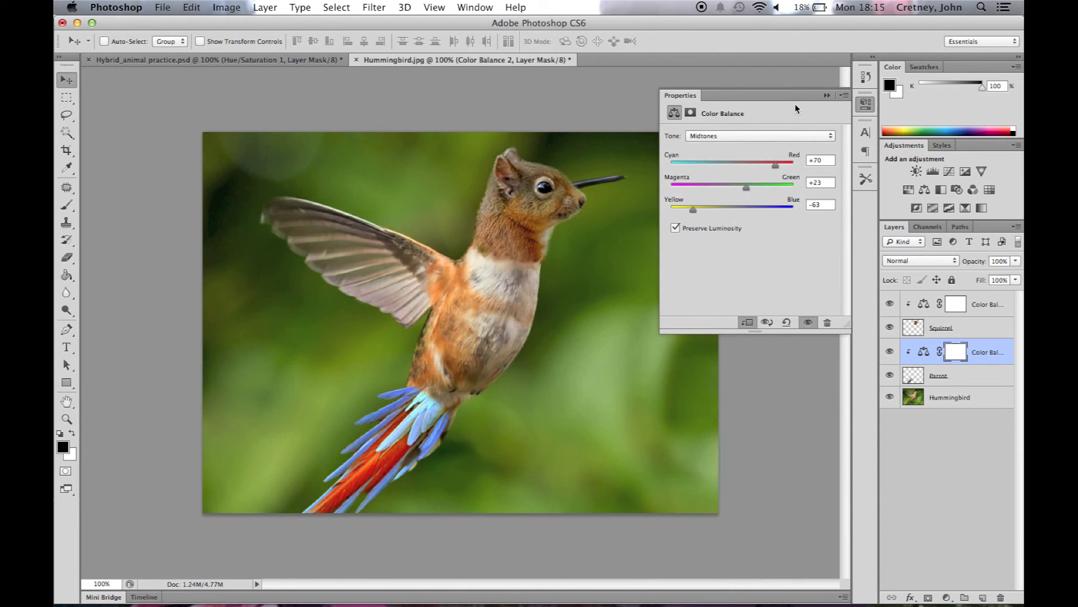
{"action": "left_click", "coordinate": [826, 96]}
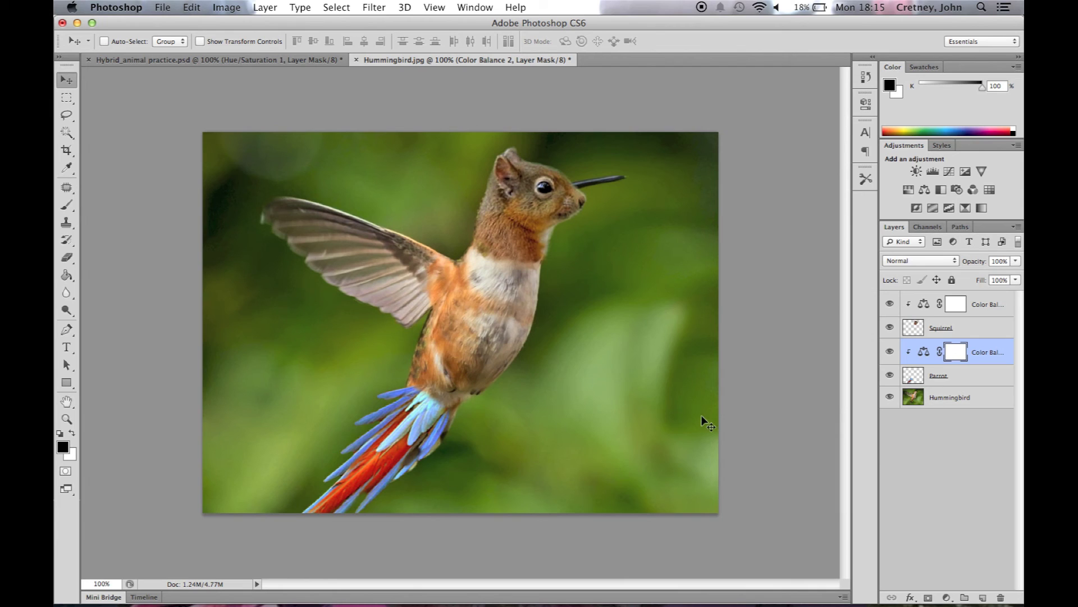
Select the Hummingbird layer, hide Squirrel, and set the Patch Tool to Content-Aware
{"action": "left_click", "coordinate": [952, 399]}
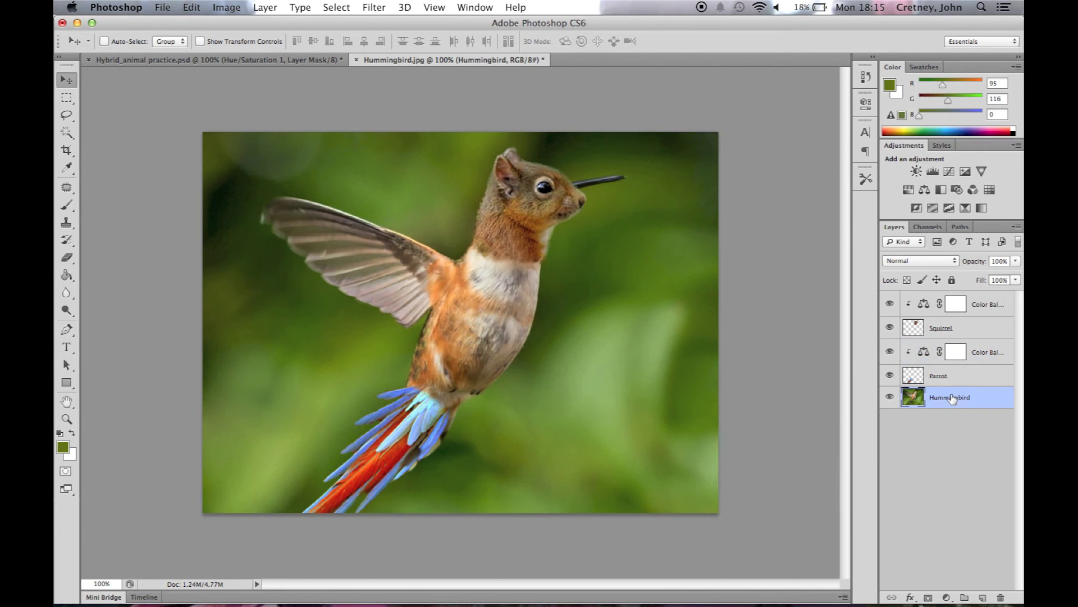
{"action": "left_click", "coordinate": [890, 329]}
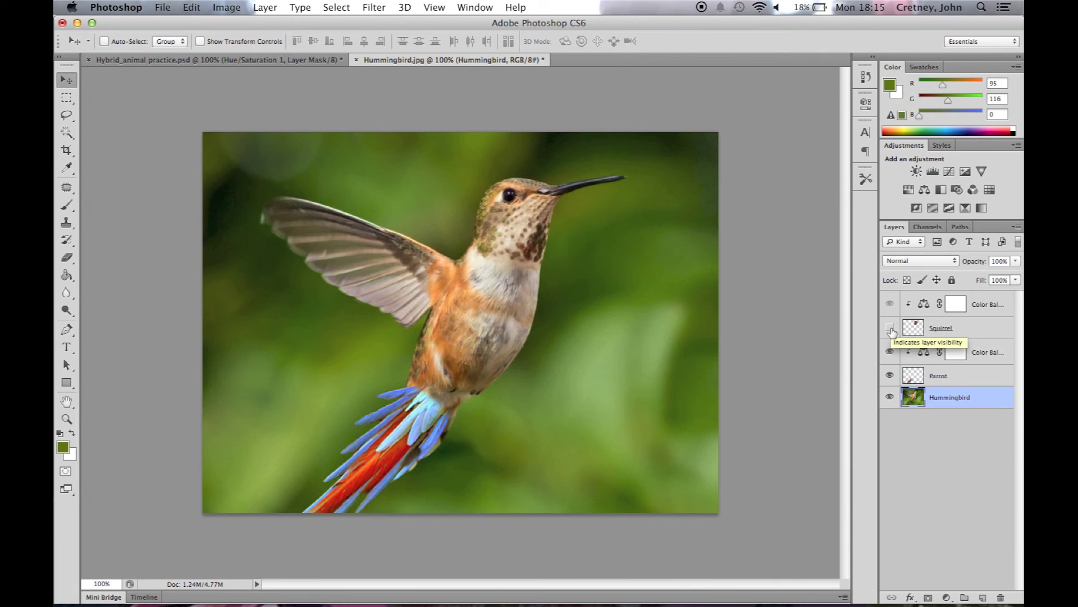
{"action": "left_click", "coordinate": [67, 189]}
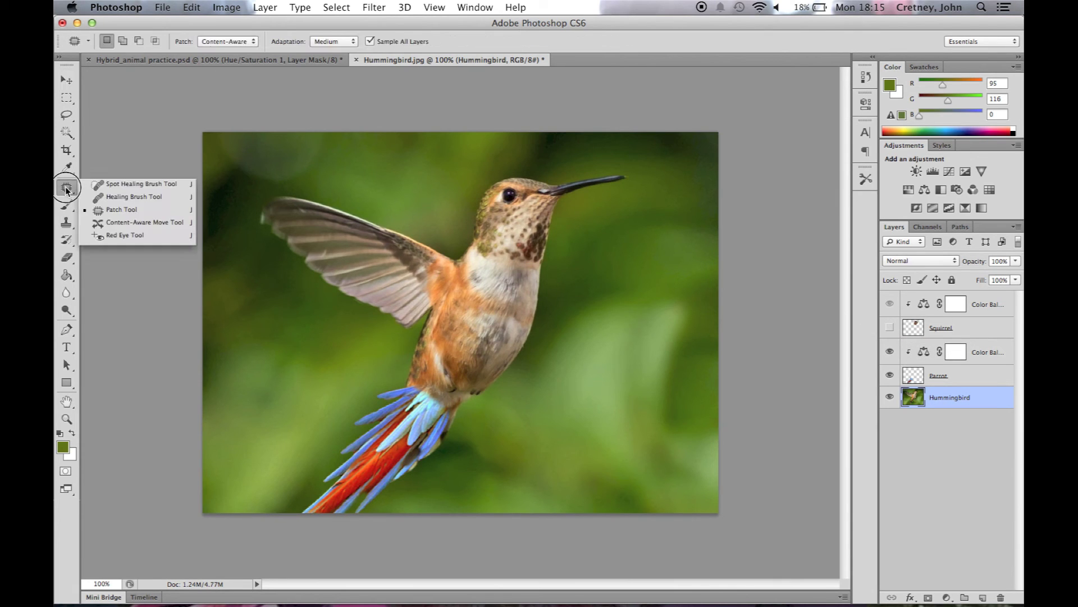
{"action": "left_click", "coordinate": [112, 215]}
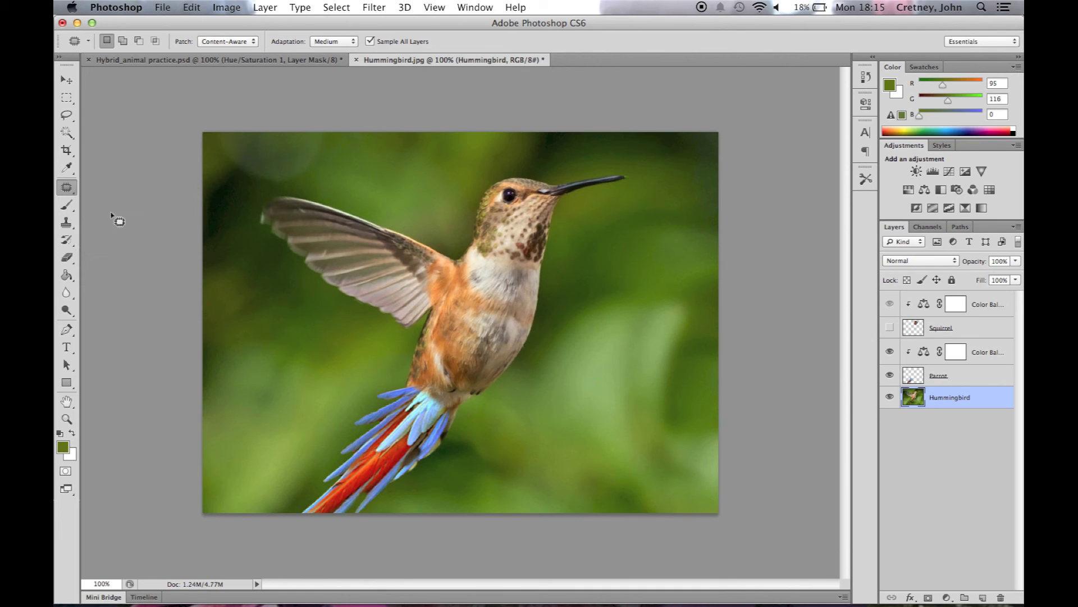
{"action": "left_click", "coordinate": [225, 42]}
{"action": "left_click", "coordinate": [239, 41]}
Patch the beak away into the green background, deselect, and show the Squirrel layer again
{"action": "mouse_move", "coordinate": [538, 187]}
{"action": "left_mouse_down"}
{"action": "mouse_move", "coordinate": [632, 179]}
{"action": "mouse_move", "coordinate": [578, 205]}
{"action": "mouse_move", "coordinate": [560, 201]}
{"action": "mouse_move", "coordinate": [584, 209]}
{"action": "left_mouse_up"}
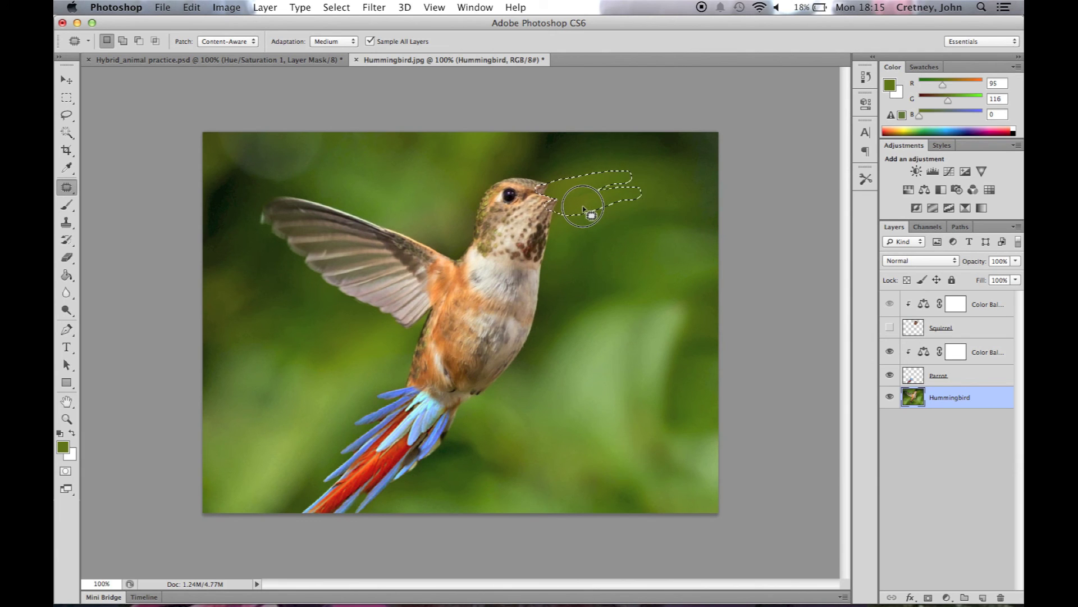
{"action": "left_click_drag", "start_coordinate": [583, 209], "coordinate": [584, 210]}
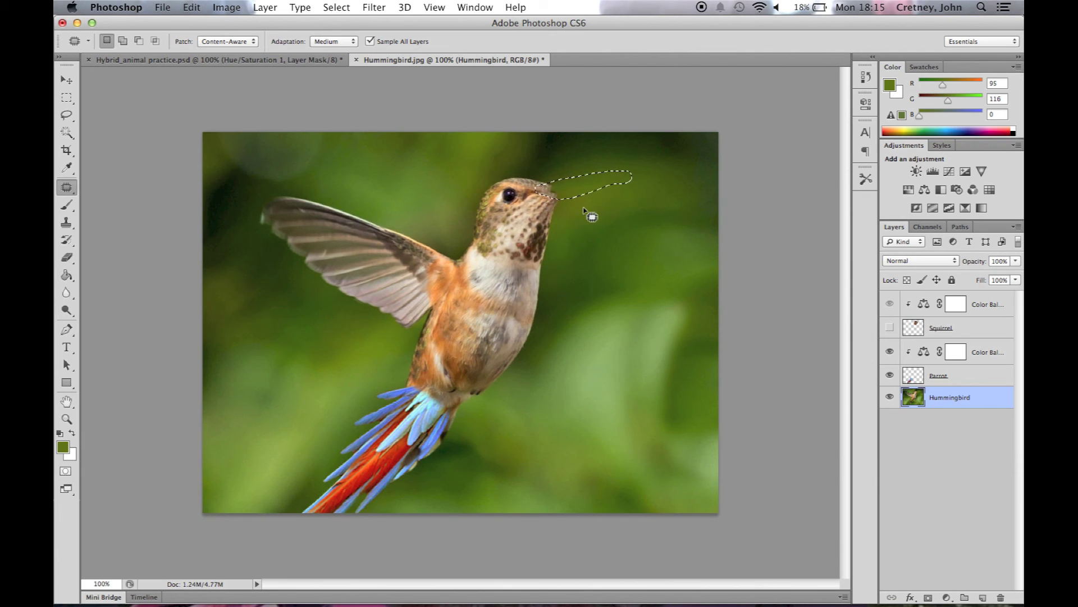
{"action": "left_click", "coordinate": [336, 8]}
{"action": "left_click", "coordinate": [345, 35]}
{"action": "left_click", "coordinate": [890, 328]}
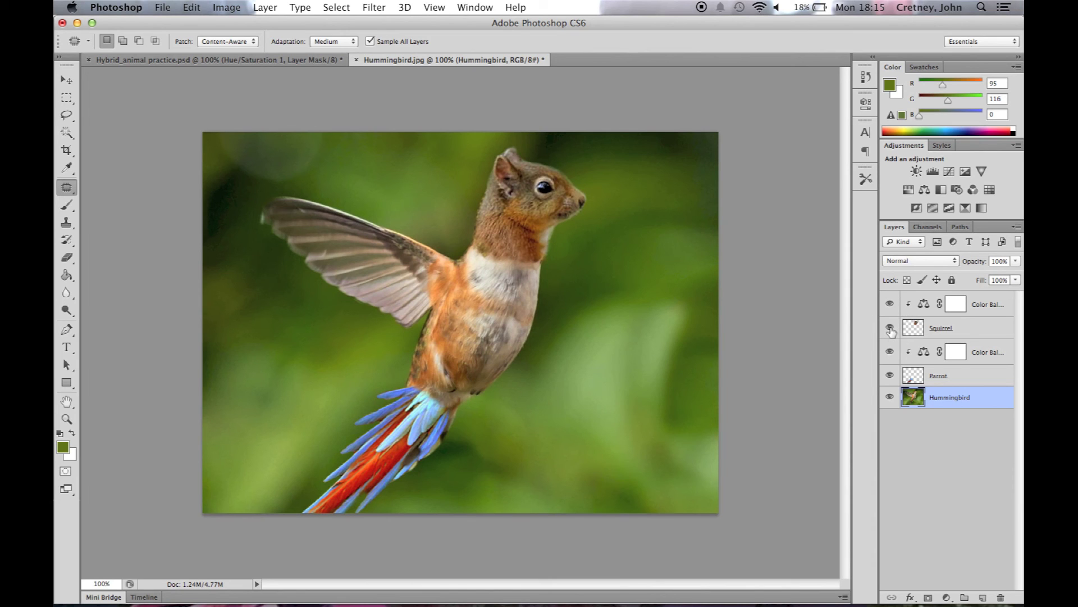
With the Parrot layer hidden, patch out the hummingbird's tail, deselect, then show the Parrot layer
{"action": "left_click", "coordinate": [891, 376]}
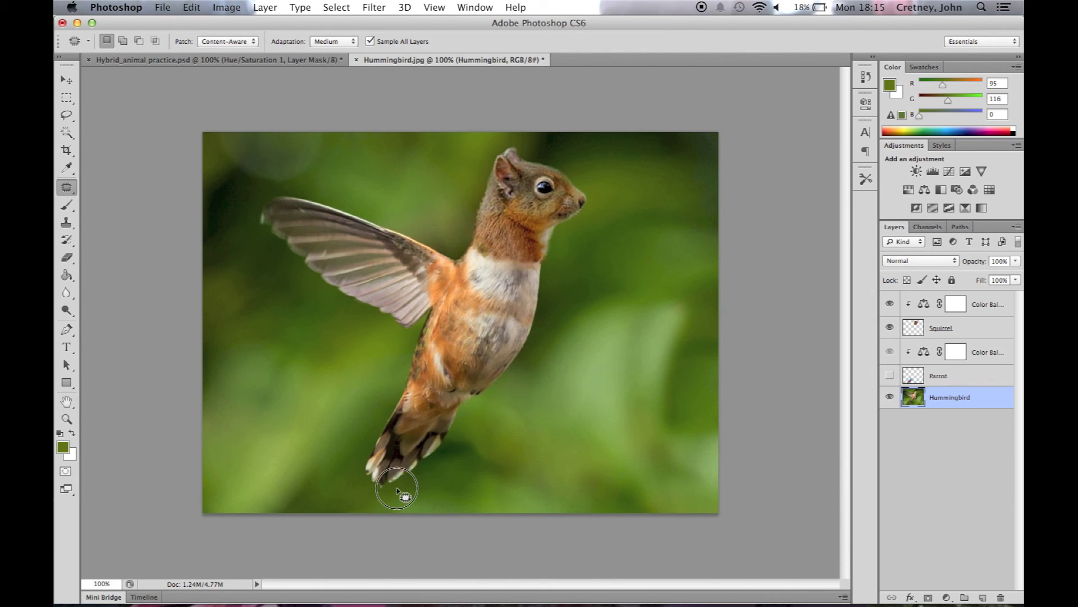
{"action": "mouse_move", "coordinate": [397, 490]}
{"action": "left_mouse_down"}
{"action": "mouse_move", "coordinate": [362, 473]}
{"action": "mouse_move", "coordinate": [469, 430]}
{"action": "mouse_move", "coordinate": [392, 500]}
{"action": "mouse_move", "coordinate": [353, 409]}
{"action": "left_mouse_up"}
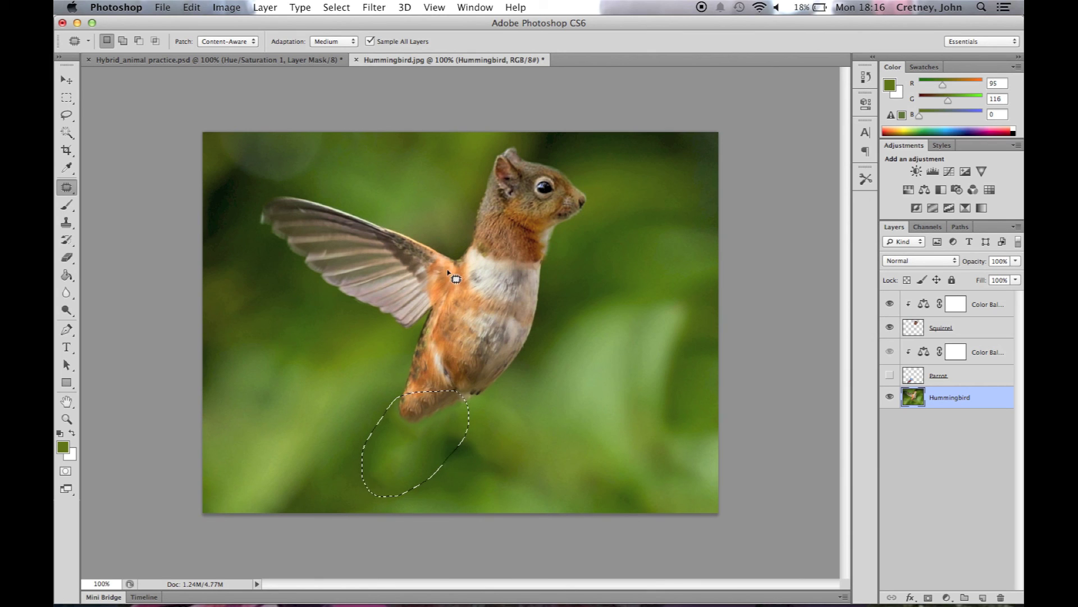
{"action": "left_click", "coordinate": [336, 7]}
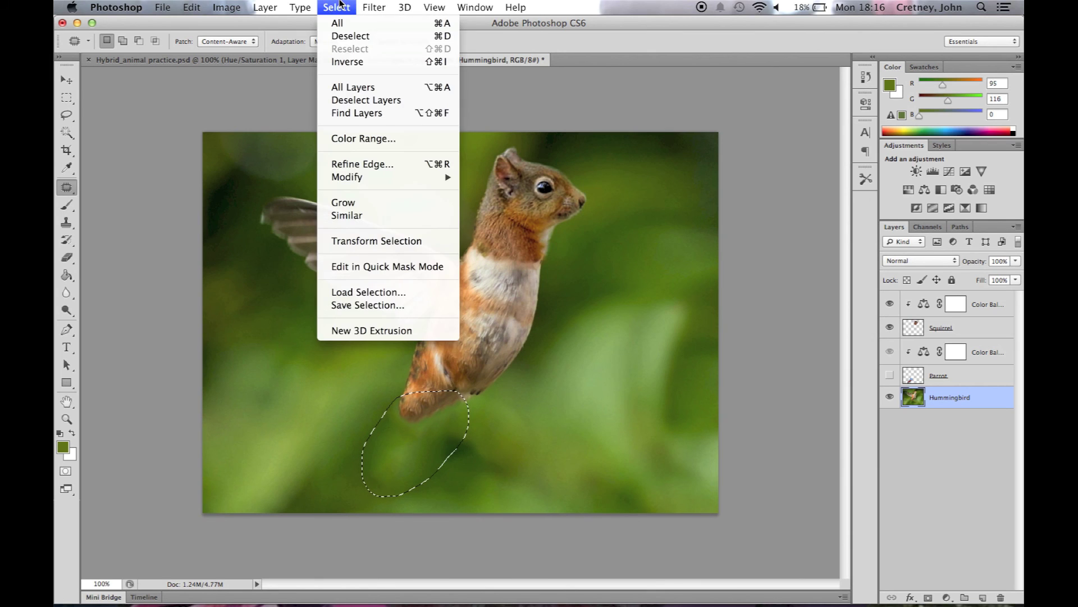
{"action": "left_click", "coordinate": [345, 36]}
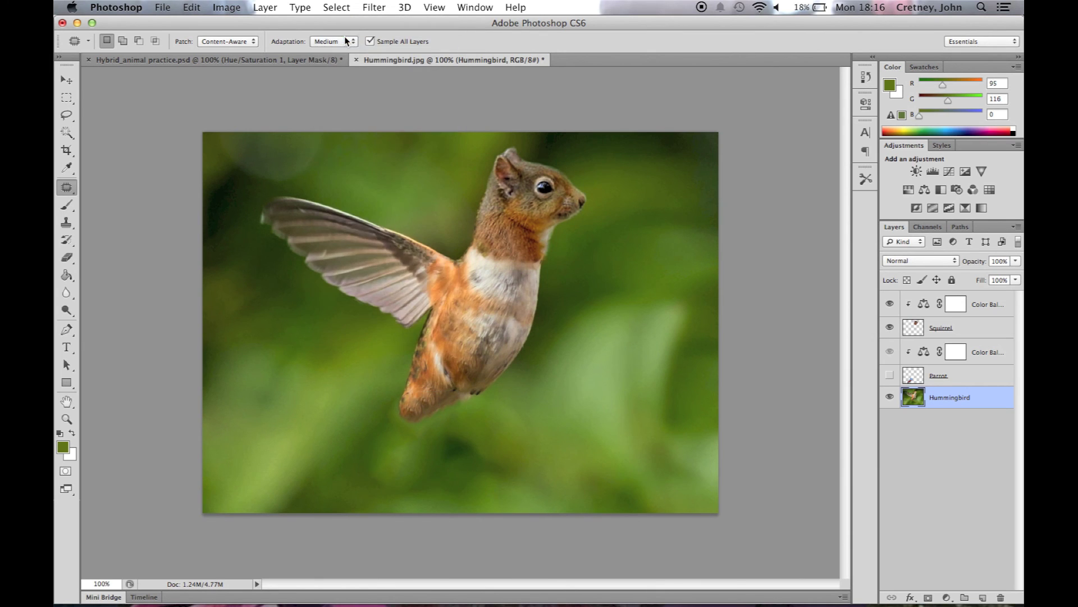
{"action": "left_click", "coordinate": [890, 375]}
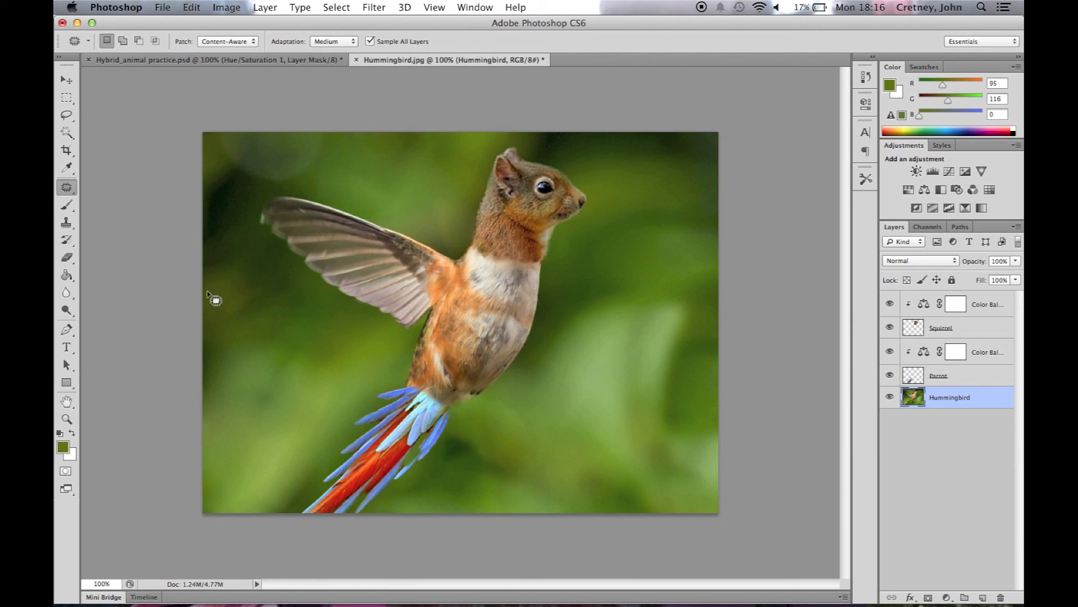
{"action": "left_click", "coordinate": [65, 81]}
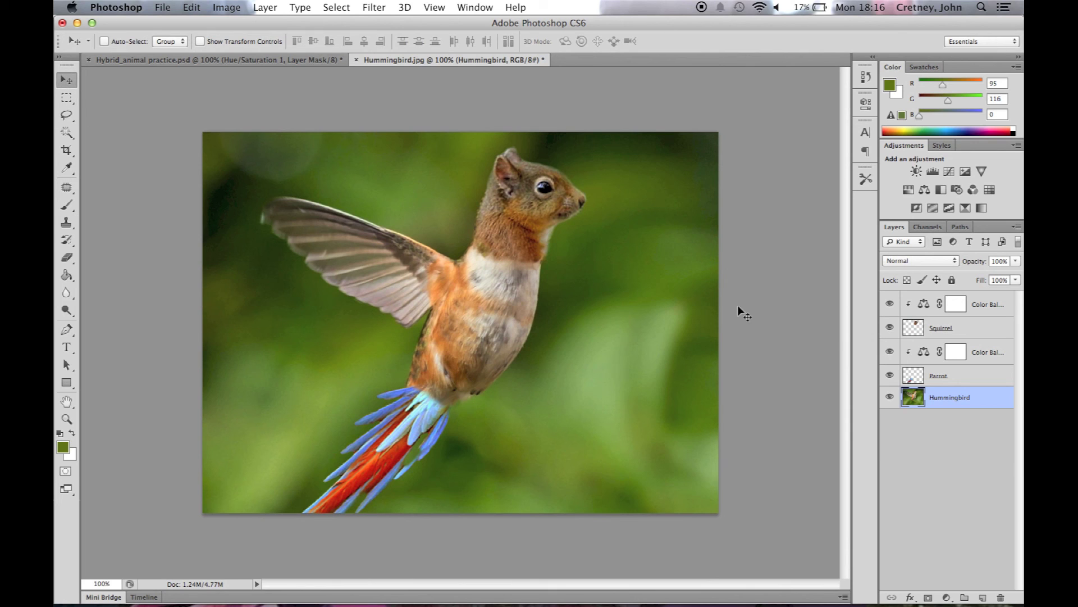
Nudge the Parrot layer's tail feathers slightly upward to meet the body
{"action": "left_click", "coordinate": [942, 377]}
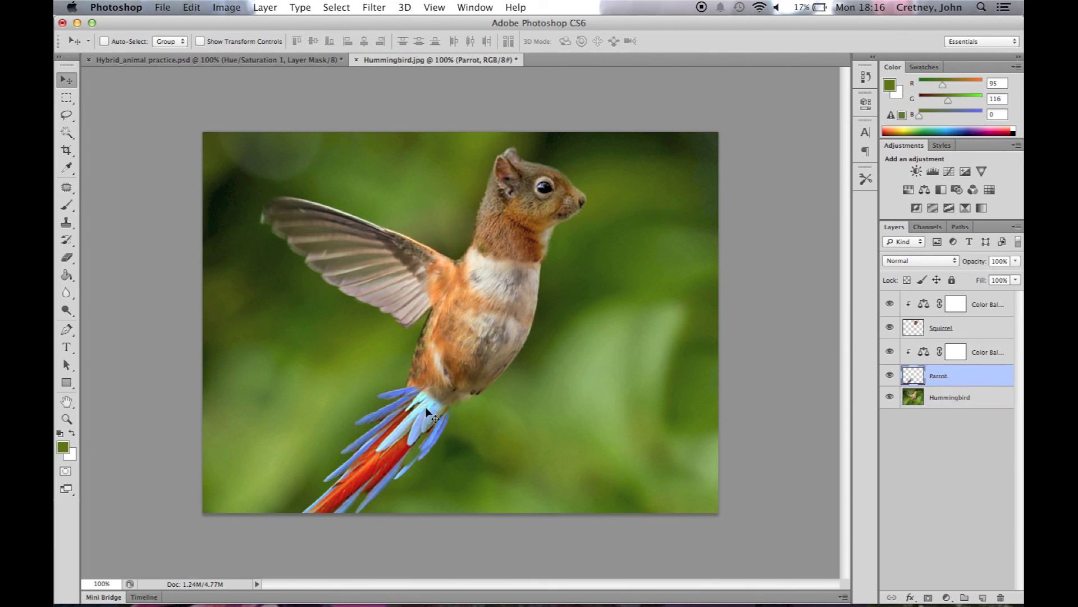
{"action": "left_click_drag", "start_coordinate": [422, 414], "coordinate": [424, 404]}
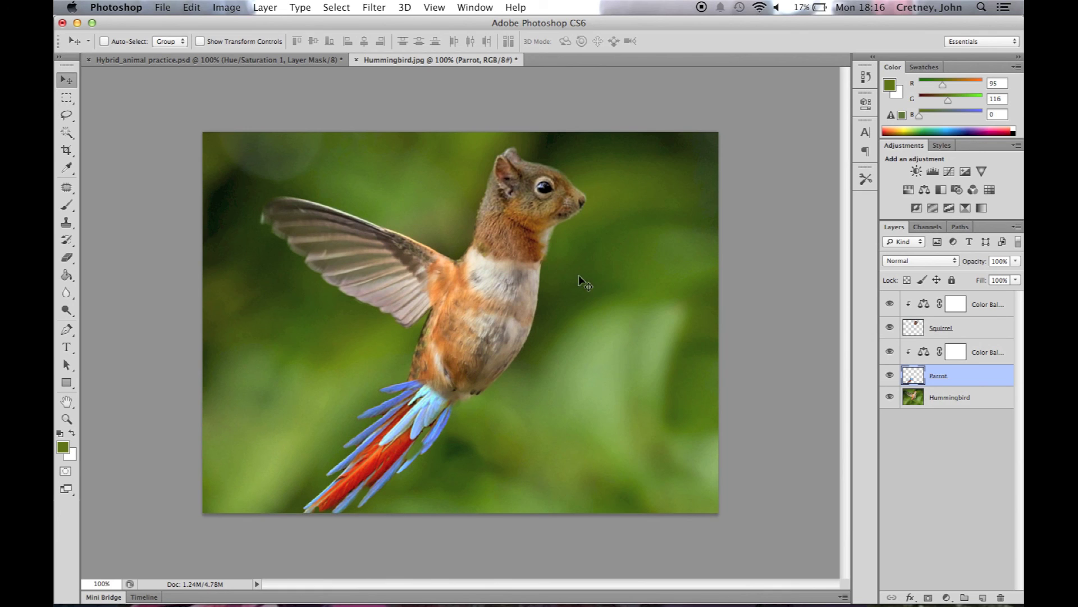
Save the layered composite as 'Hybrid animal for MAC' Photoshop PSD on the Desktop
{"action": "left_click", "coordinate": [163, 8]}
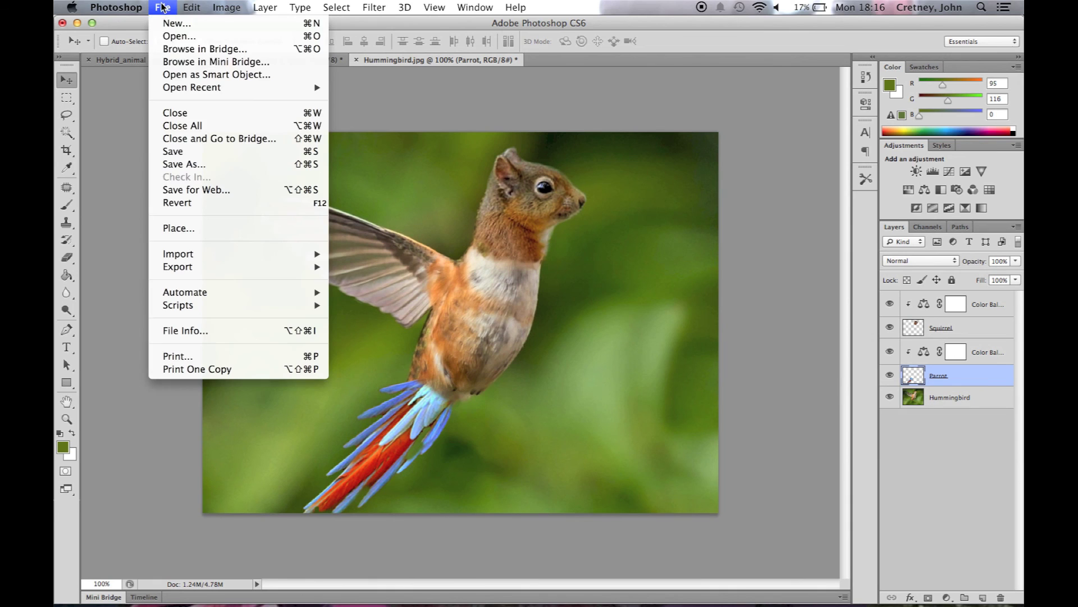
{"action": "left_click", "coordinate": [180, 164]}
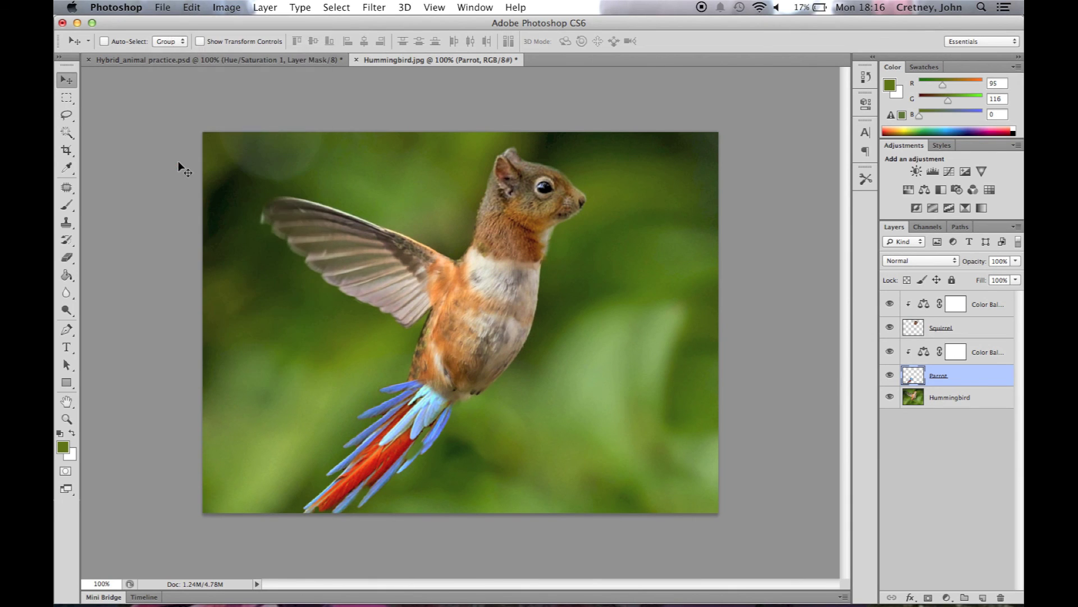
{"action": "type", "text": "Hybrid animal"}
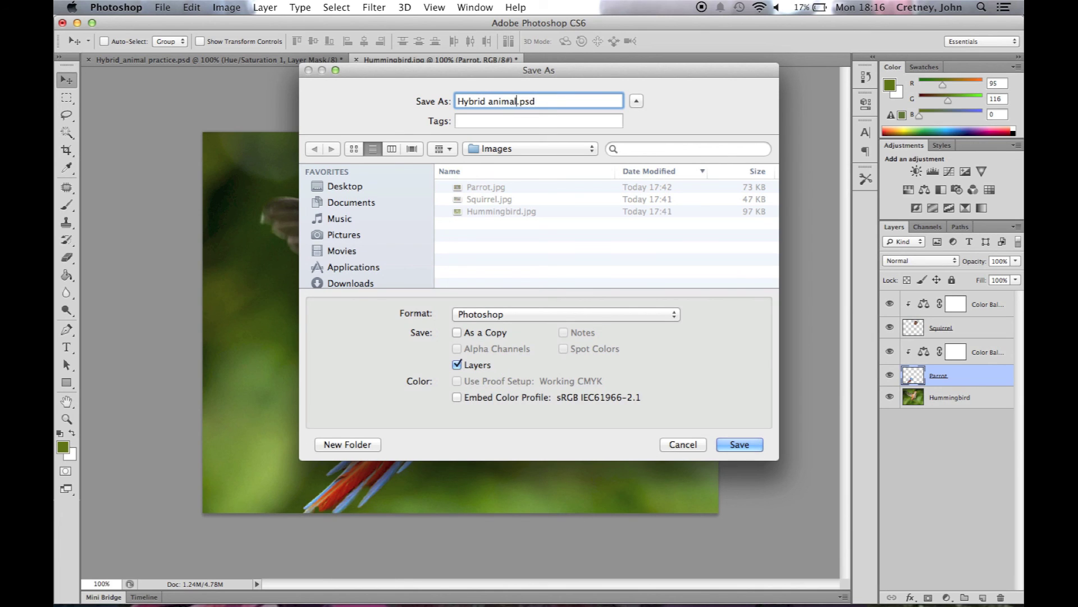
{"action": "type", "text": " for MAC"}
{"action": "left_click", "coordinate": [356, 188]}
{"action": "left_click", "coordinate": [497, 315]}
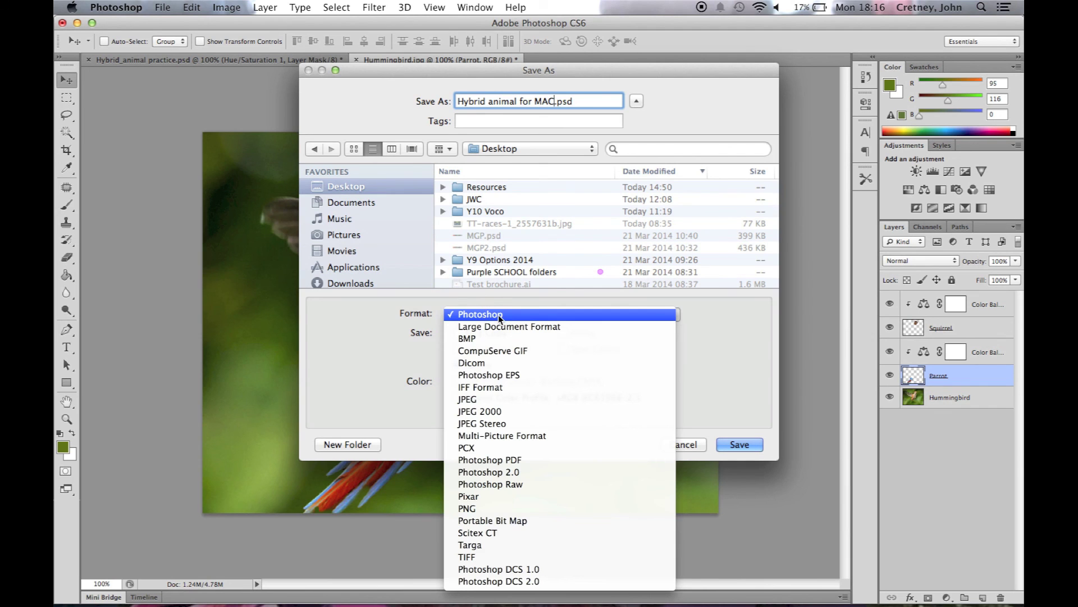
{"action": "left_click", "coordinate": [459, 316]}
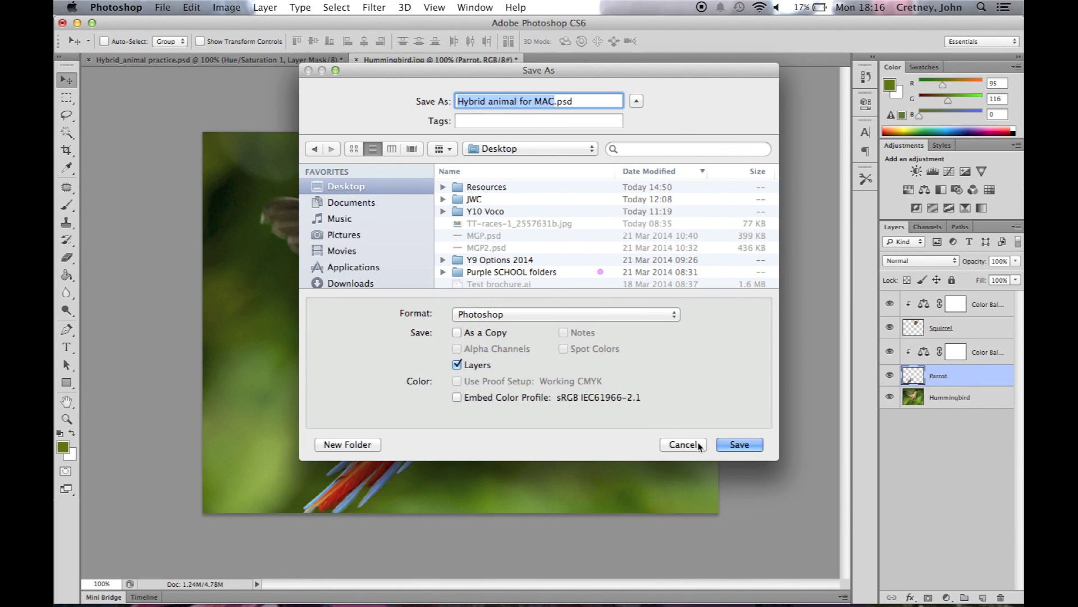
{"action": "left_click", "coordinate": [737, 443]}
{"action": "left_click", "coordinate": [700, 259]}
{"action": "left_click", "coordinate": [162, 8]}
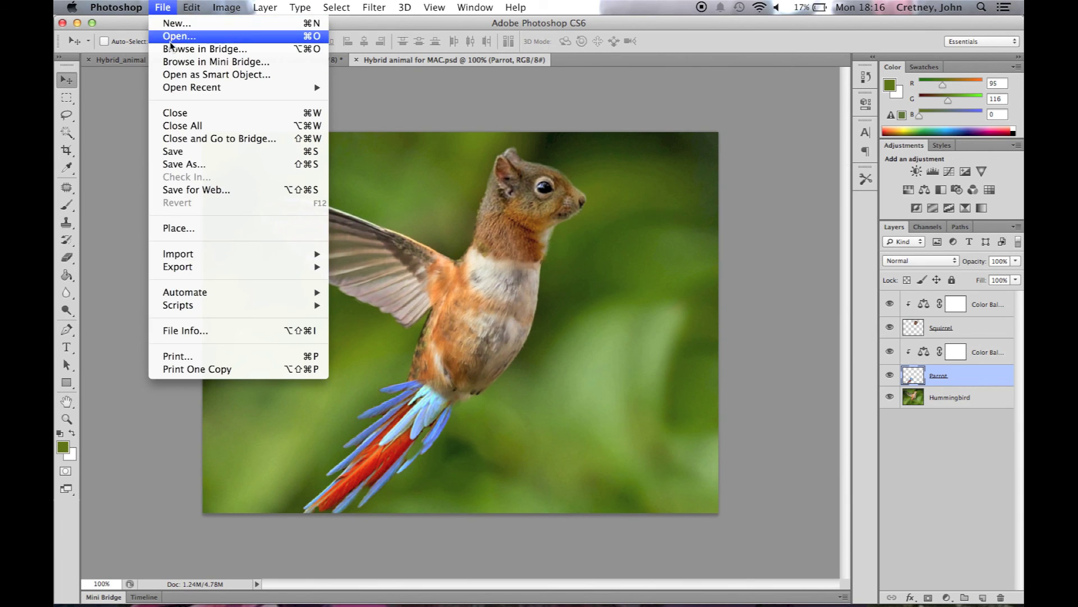
Save for Web as JPEG named 'Hybrid-animal-for-GOOGLE DRIVE.jpg' on the Desktop
{"action": "left_click", "coordinate": [212, 191]}
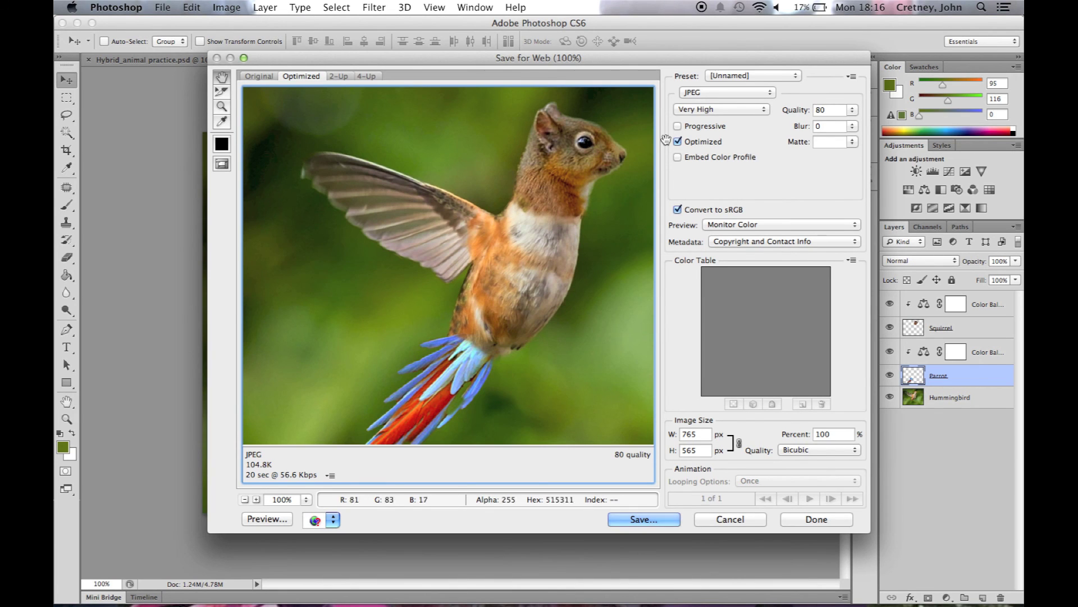
{"action": "left_click", "coordinate": [721, 92]}
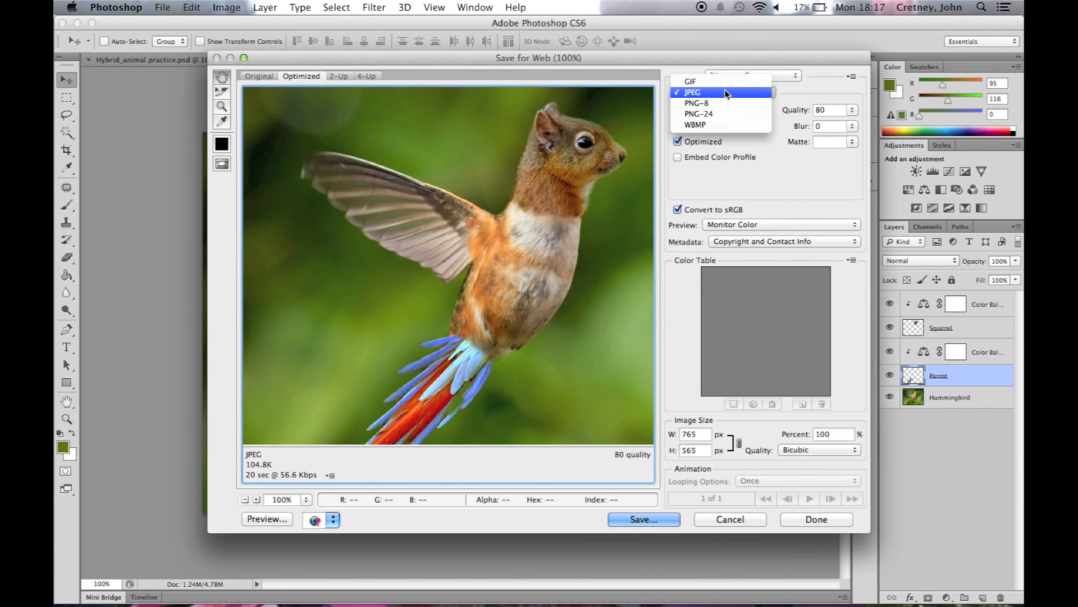
{"action": "left_click", "coordinate": [692, 99]}
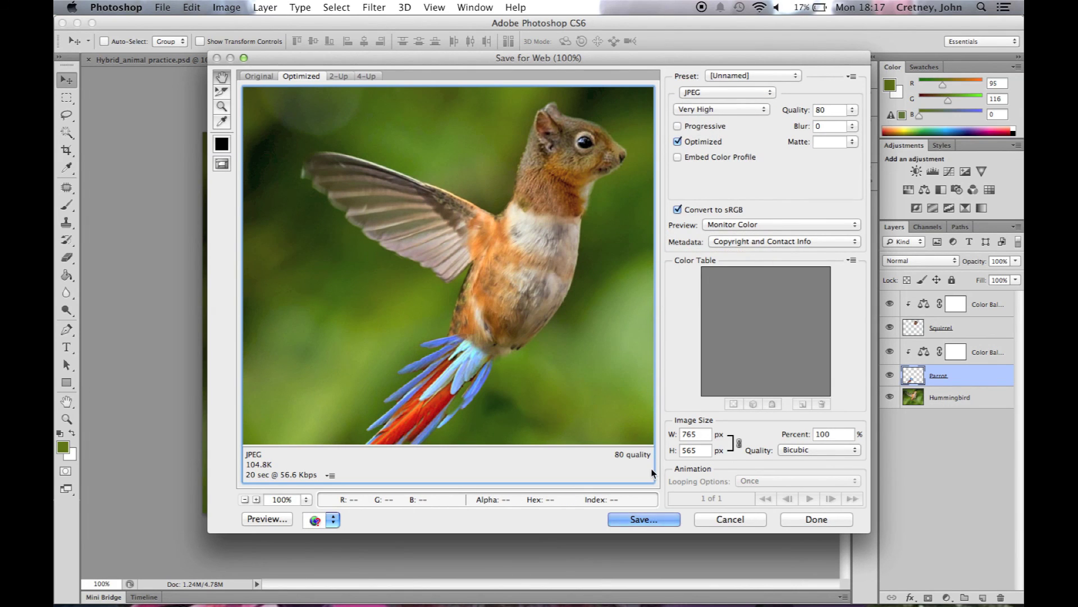
{"action": "left_click", "coordinate": [642, 518]}
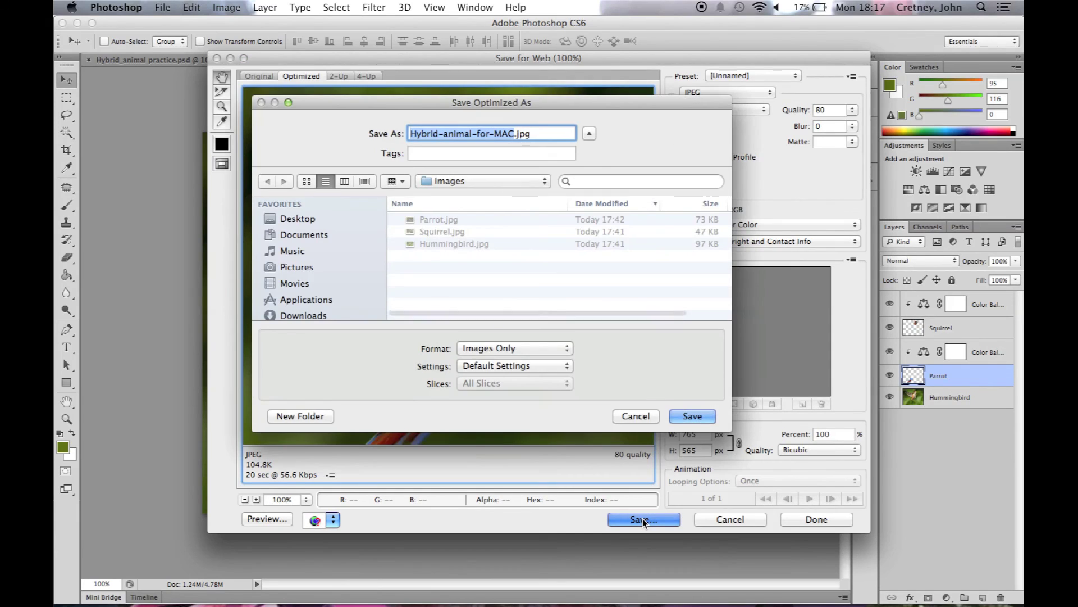
{"action": "left_click", "coordinate": [513, 135]}
{"action": "key", "text": "BackSpace"}
{"action": "key", "text": "BackSpace"}
{"action": "type", "text": "OOGLE DRIVE"}
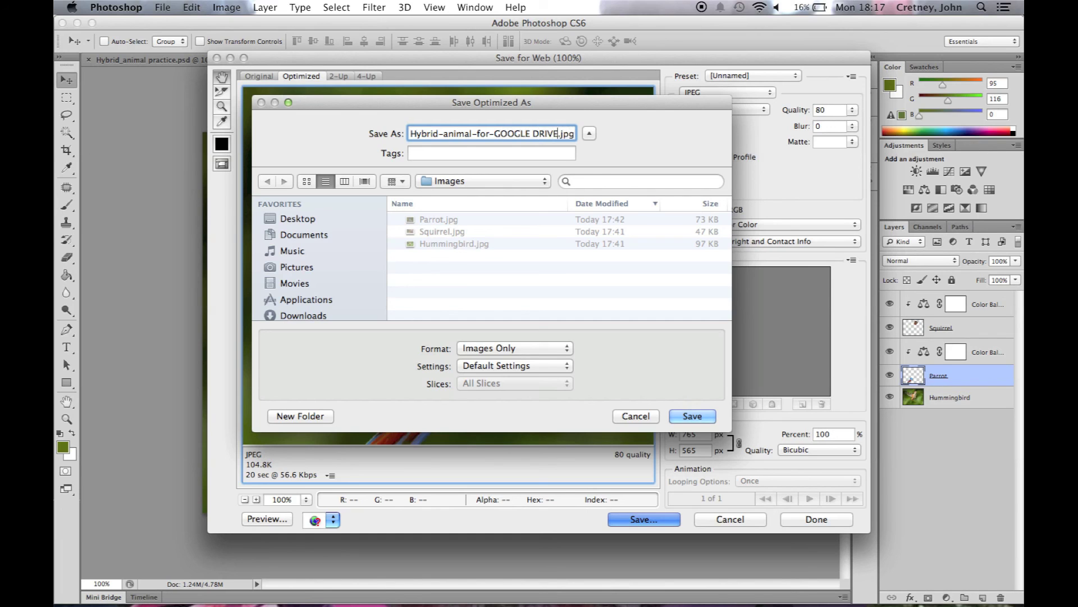
{"action": "left_click", "coordinate": [311, 219]}
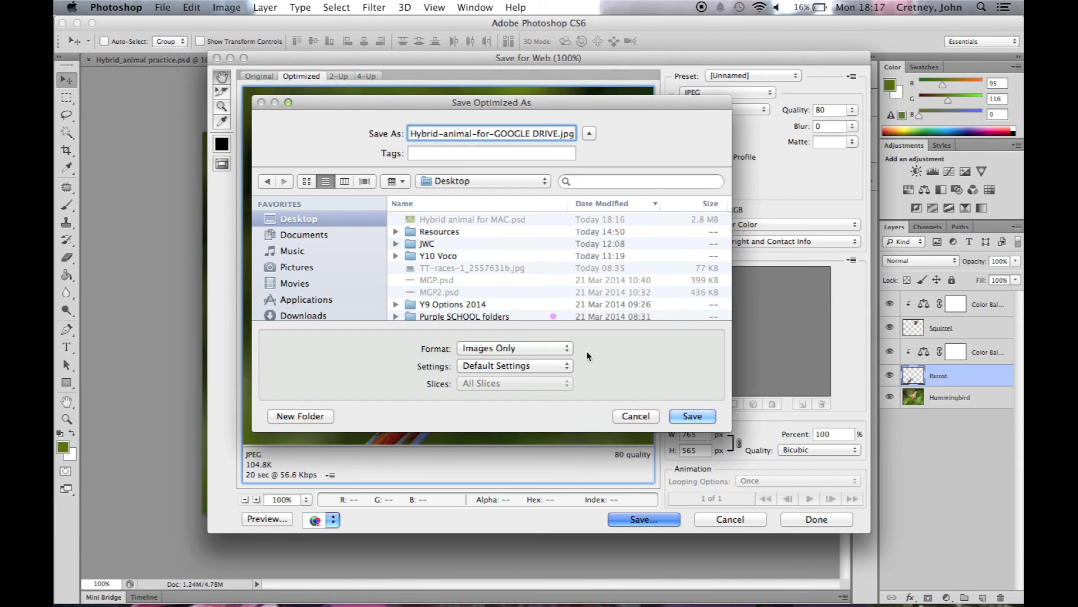
{"action": "left_click", "coordinate": [695, 417]}
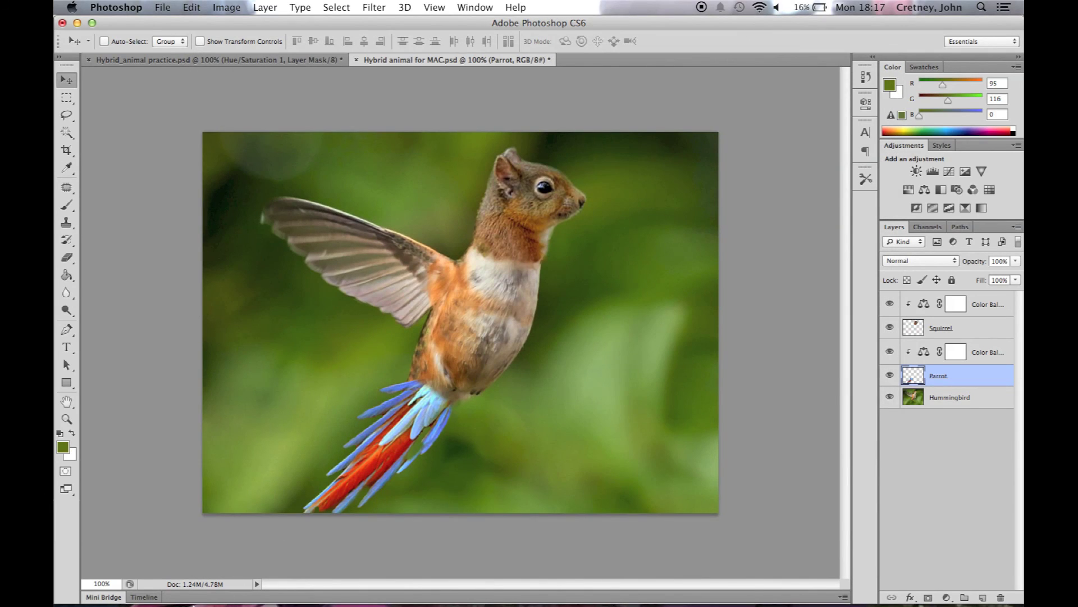
Show the Desktop folder in Finder, narrowing the Name column and enlarging the window to show sizes
{"action": "left_click", "coordinate": [87, 589]}
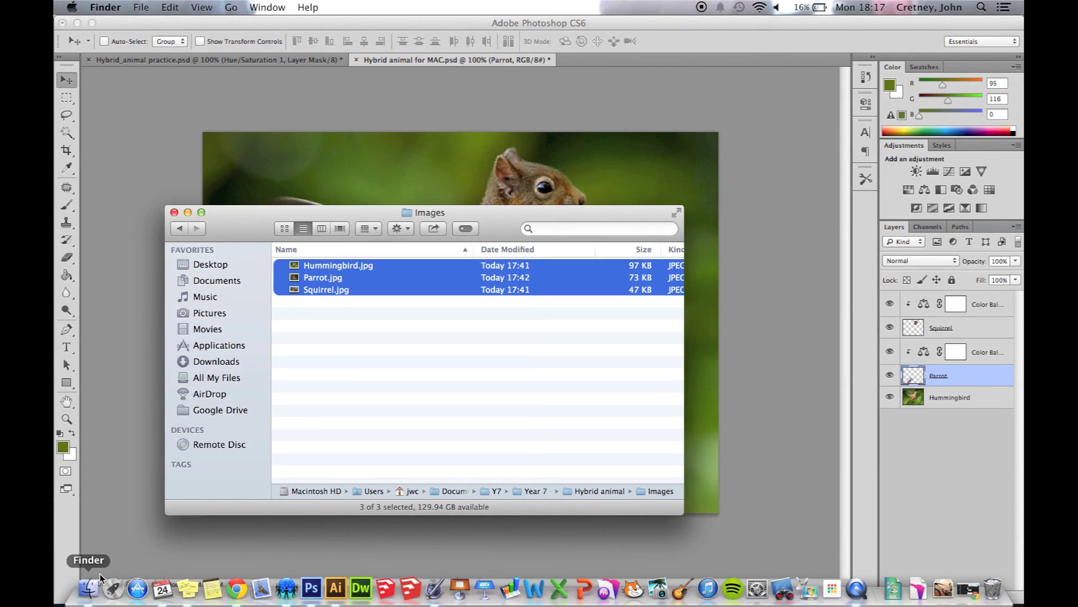
{"action": "left_click", "coordinate": [214, 264]}
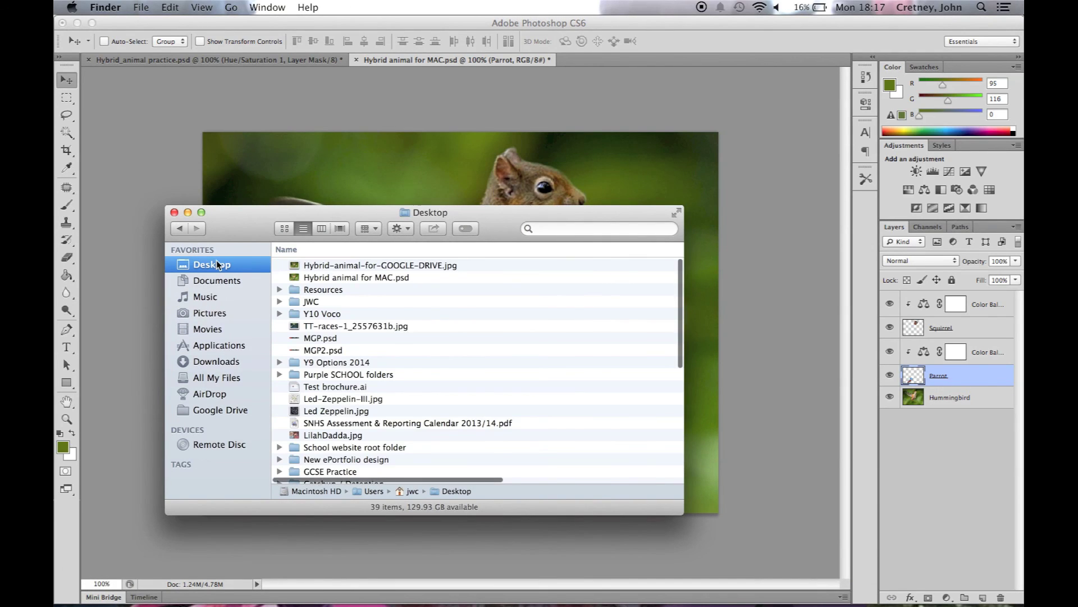
{"action": "scroll", "coordinate": [572, 325], "scroll_direction": "right", "scroll_amount": 5}
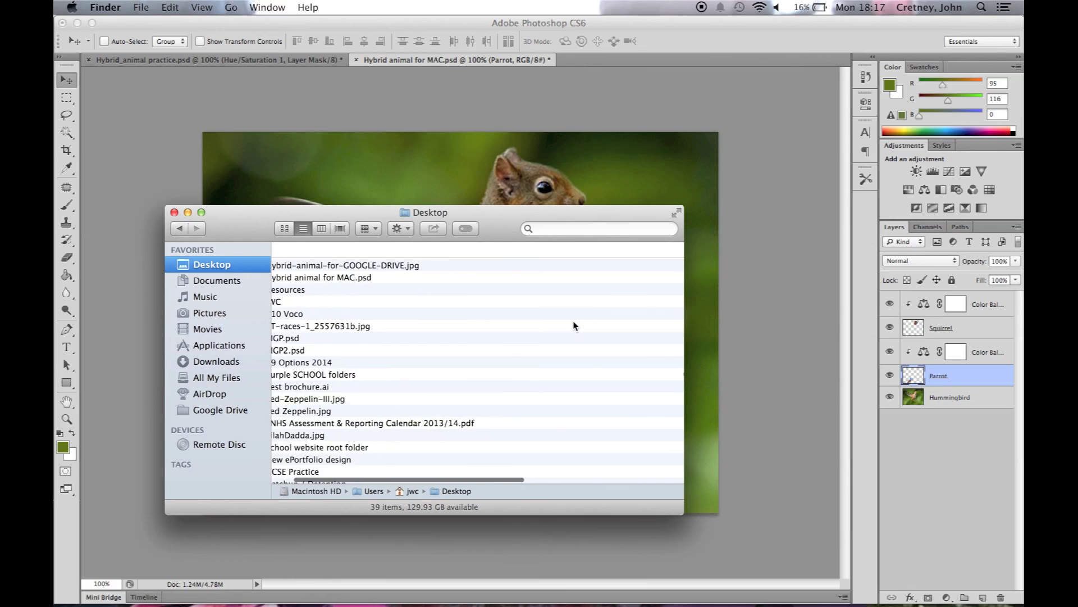
{"action": "scroll", "coordinate": [573, 324], "scroll_direction": "right", "scroll_amount": 2}
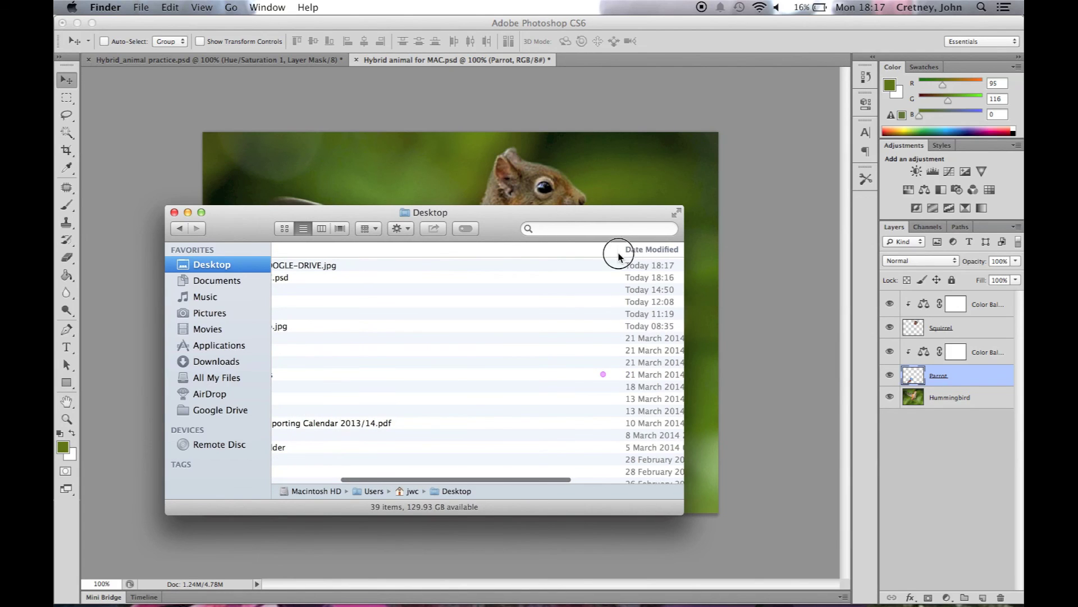
{"action": "left_click_drag", "start_coordinate": [618, 257], "coordinate": [422, 260]}
{"action": "scroll", "coordinate": [422, 260], "scroll_direction": "left", "scroll_amount": 3}
{"action": "scroll", "coordinate": [423, 260], "scroll_direction": "left", "scroll_amount": 2}
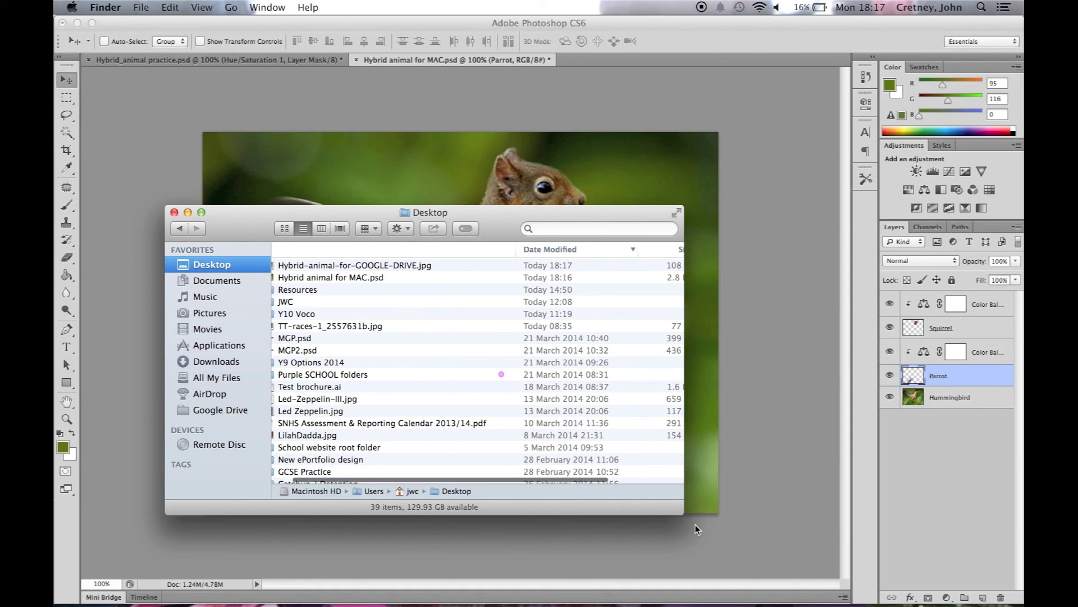
{"action": "mouse_move", "coordinate": [682, 512]}
{"action": "left_mouse_down"}
{"action": "mouse_move", "coordinate": [757, 308]}
{"action": "mouse_move", "coordinate": [743, 307]}
{"action": "left_mouse_up"}
Select both Hybrid animal files, the PSD and the GOOGLE DRIVE JPEG
{"action": "left_click", "coordinate": [683, 278]}
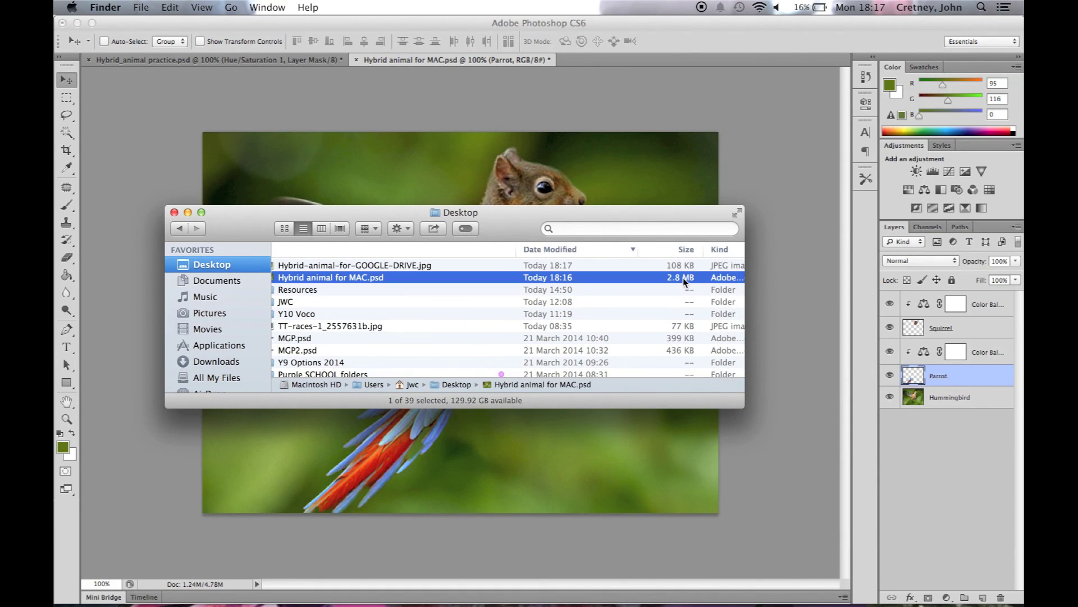
{"action": "key", "text": "shift+Up"}
{"action": "scroll", "coordinate": [550, 278], "scroll_direction": "left", "scroll_amount": 3}
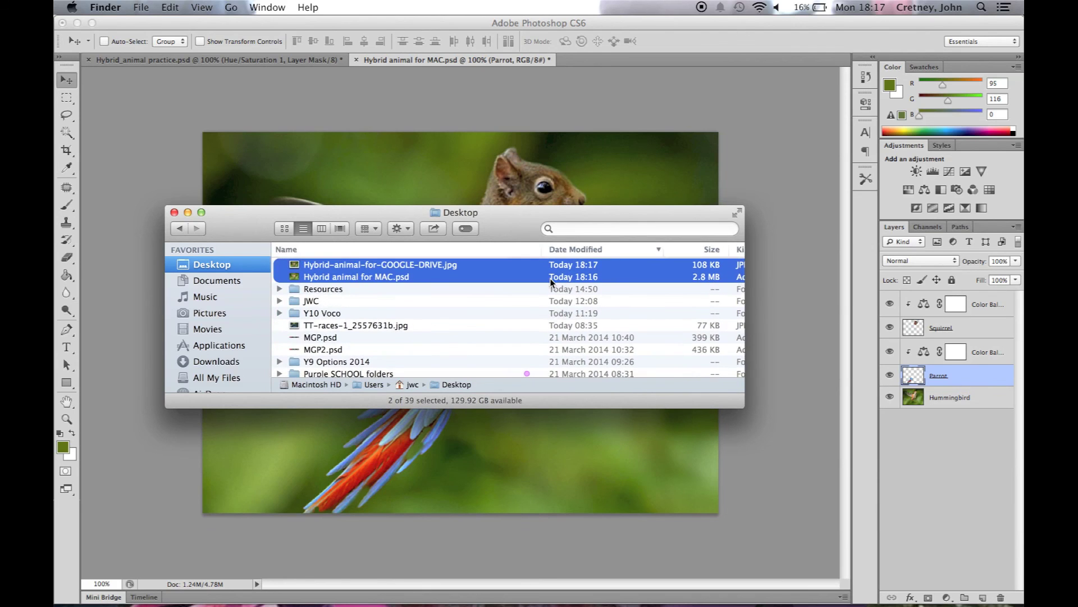